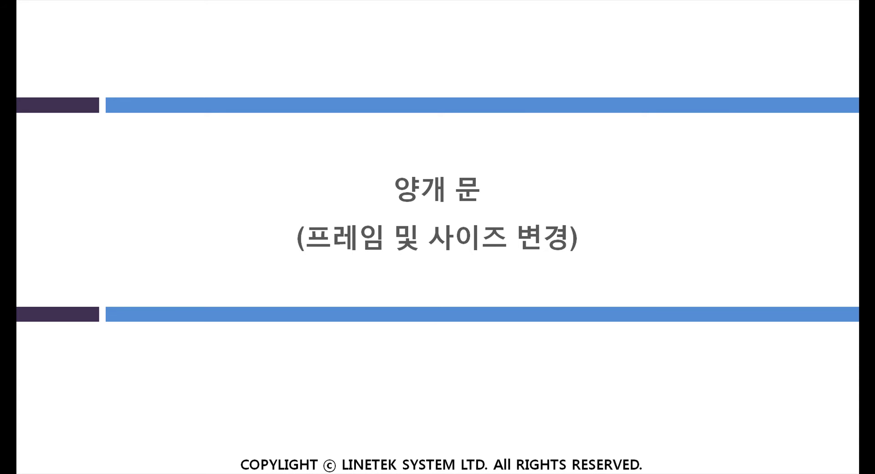
Move past the double-door lesson title slide.
key("Right")
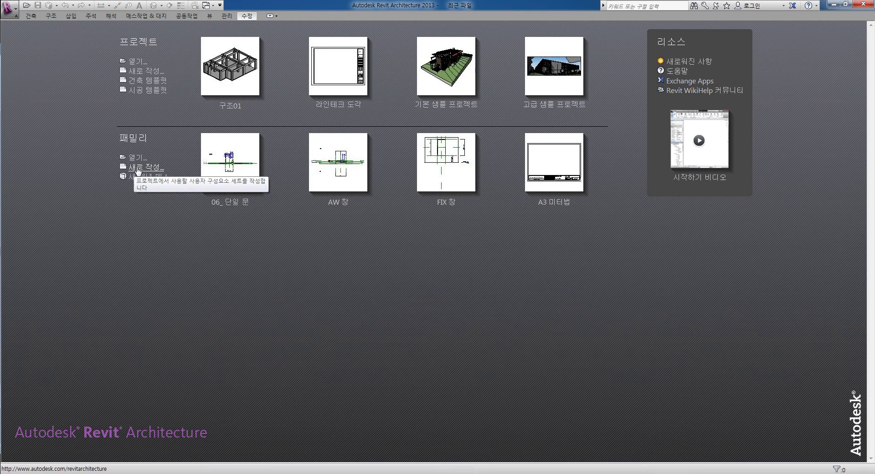
Create a new door family from the 미터법 문 metric door template.
left_click(138, 169)
left_click(204, 214)
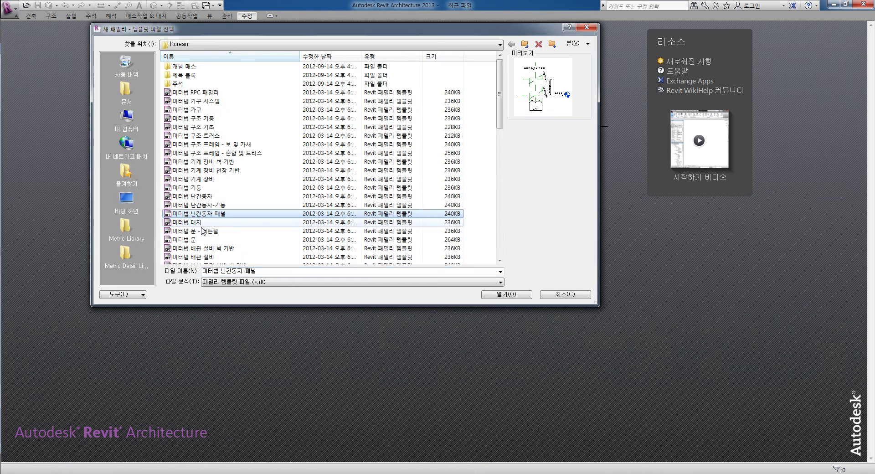
left_click(195, 240)
left_click(509, 295)
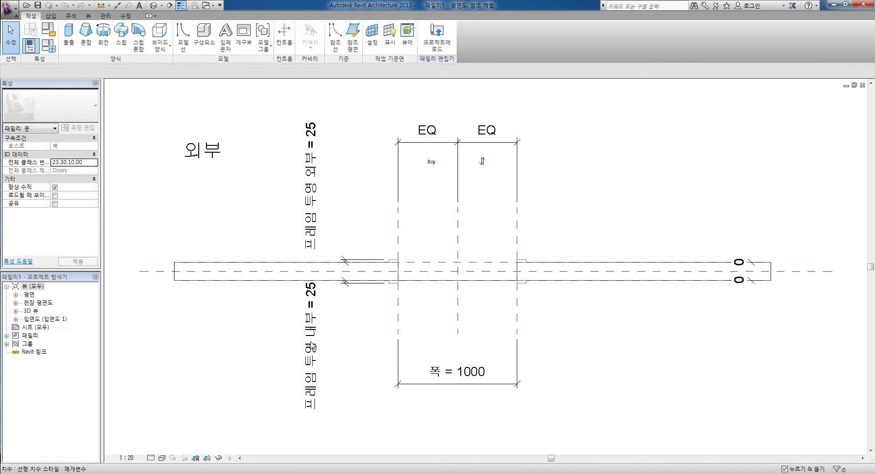
Delete the interior and exterior frame extrusions along with their 25 projection dimensions.
left_click(392, 286)
key("Delete")
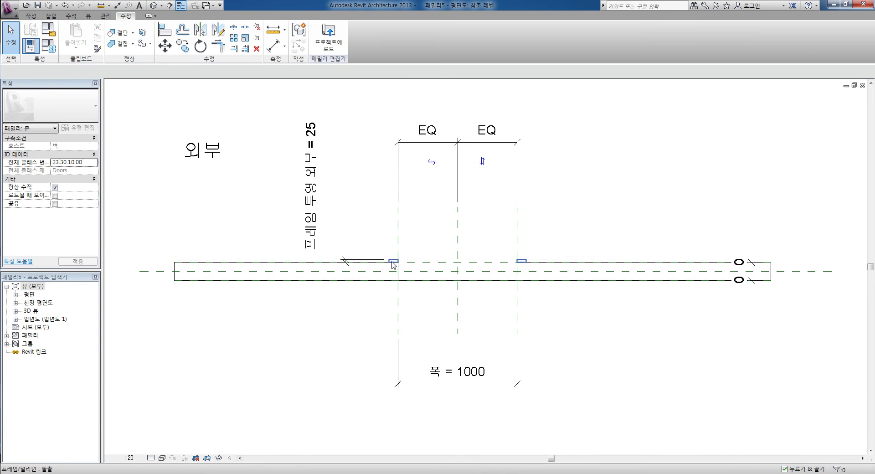
left_click(393, 263)
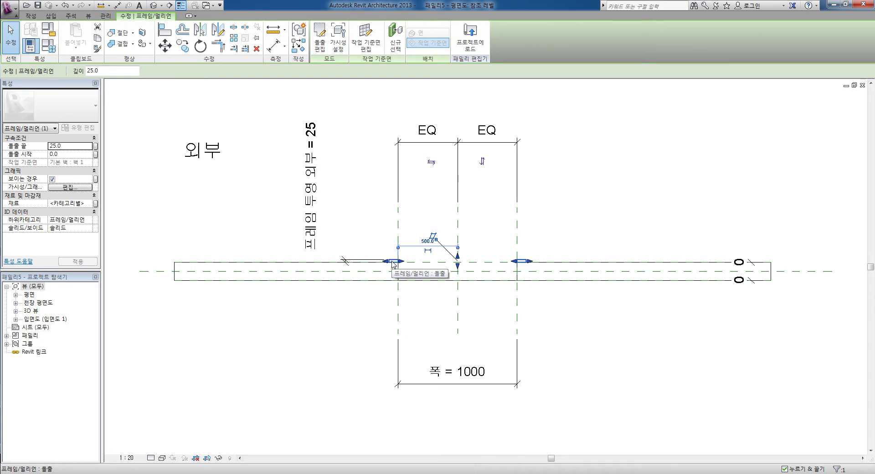
key("Delete")
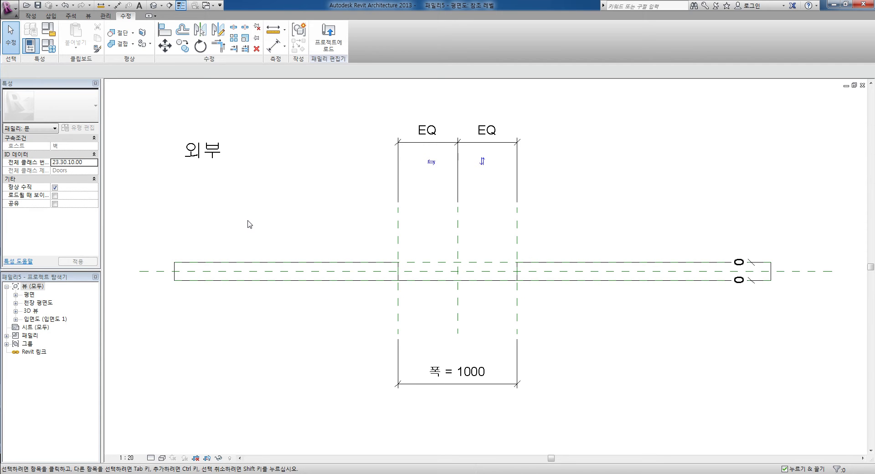
left_click(31, 16)
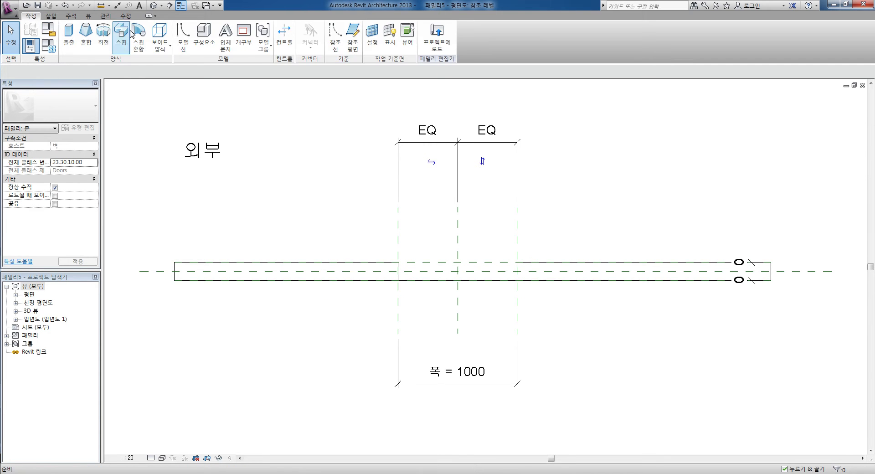
Draw two horizontal reference planes across the plan above the wall.
left_click(354, 47)
left_click(136, 238)
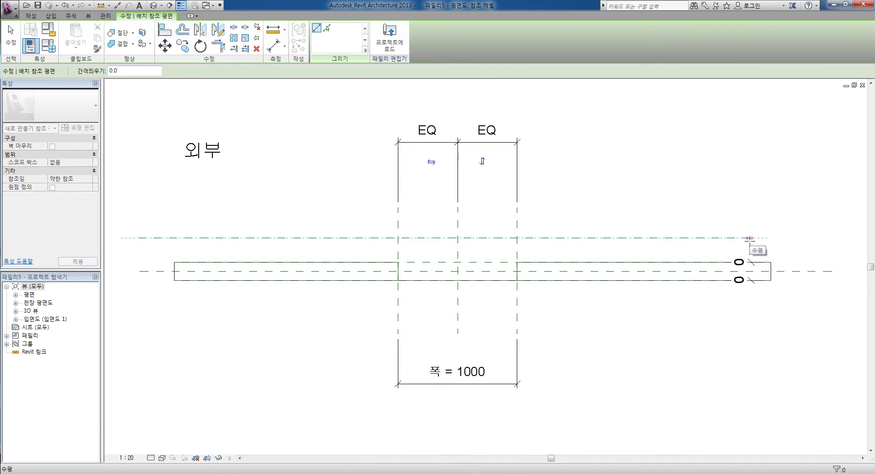
left_click(785, 237)
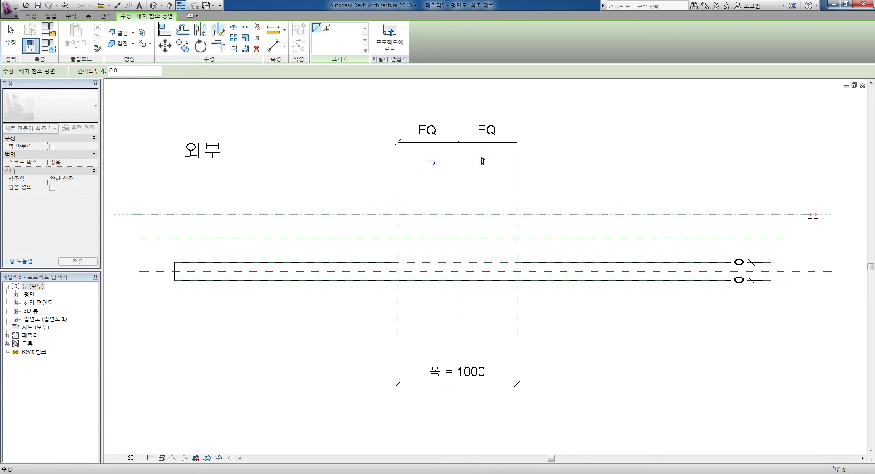
left_click(813, 214)
With DI, dimension the upper plane 479 from the wall centre and 199 from the lower plane.
key("d")
key("i")
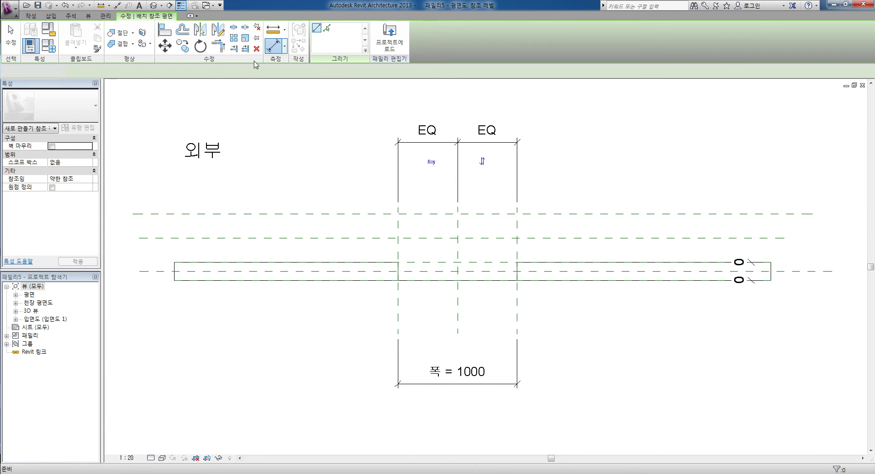
left_click(159, 214)
left_click(147, 271)
left_click(126, 192)
left_click(155, 214)
left_click(155, 238)
left_click(153, 195)
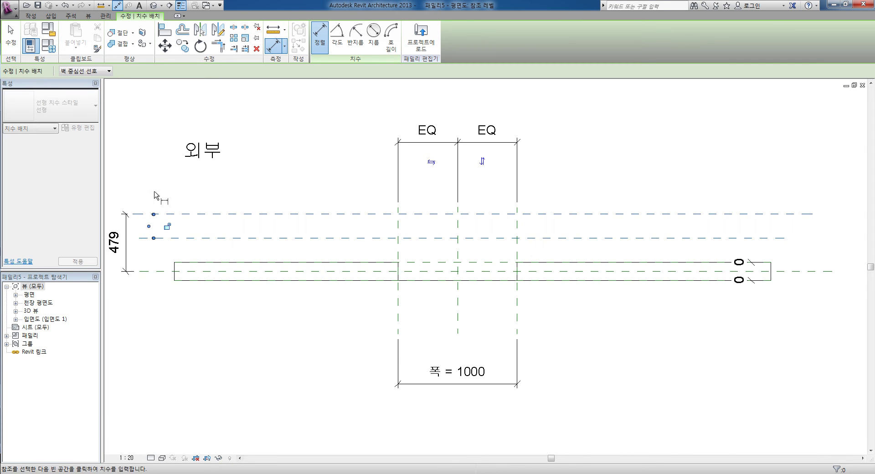
middle_click_drag(166, 197, 201, 191)
key("Escape")
key("Escape")
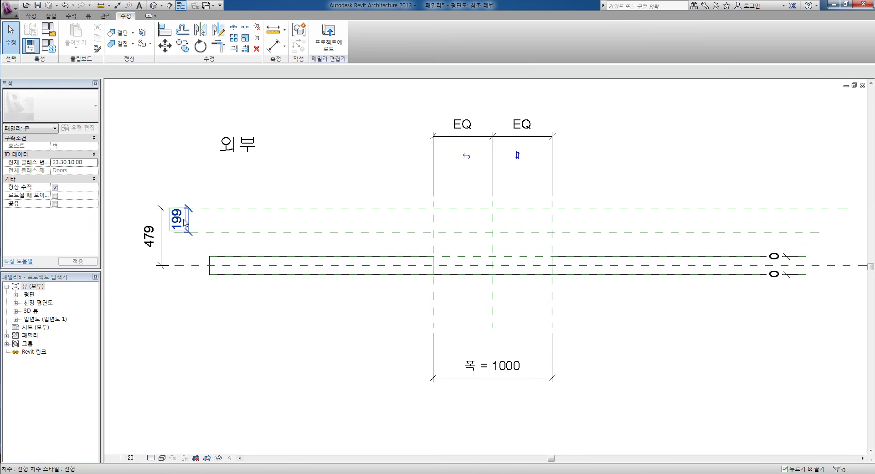
Label the 199 dimension with a new parameter named A.
left_click(184, 222)
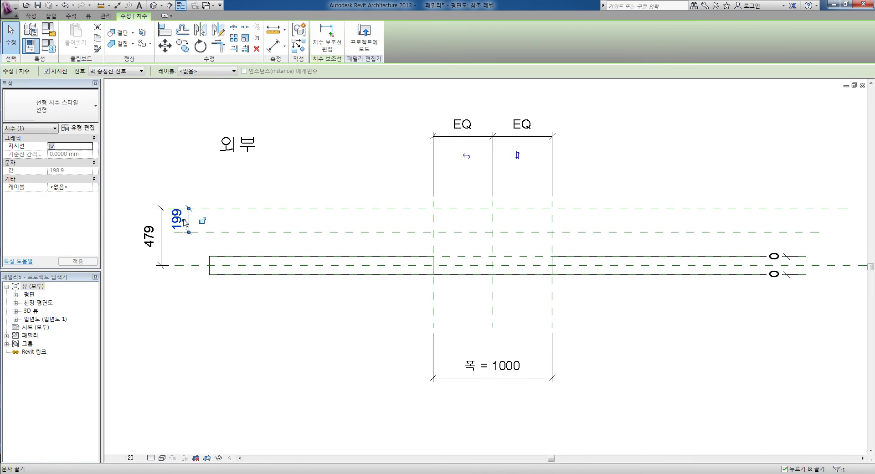
left_click(195, 72)
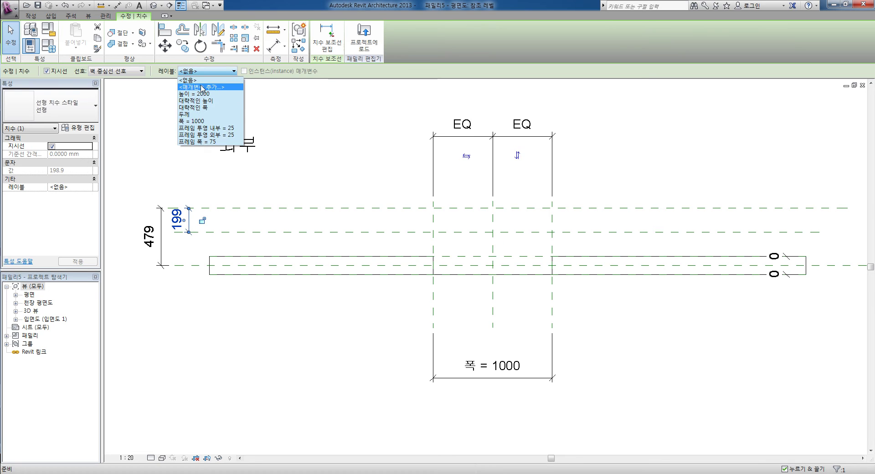
left_click(201, 86)
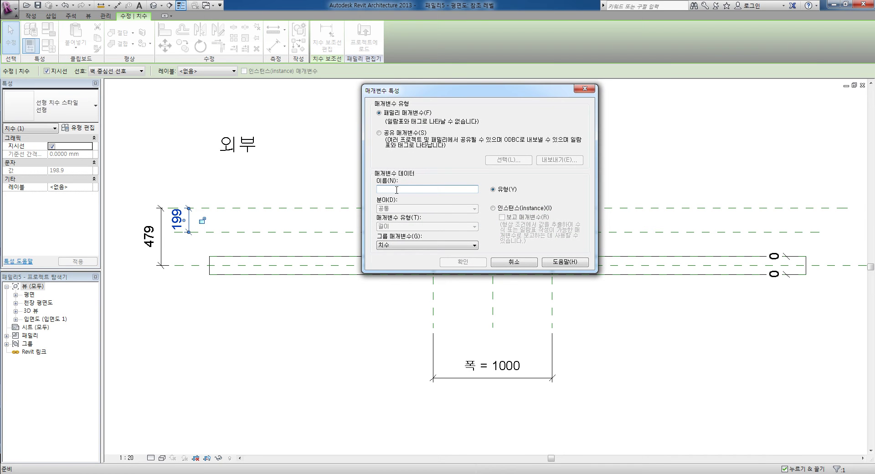
type("A")
left_click(463, 262)
left_click(166, 281)
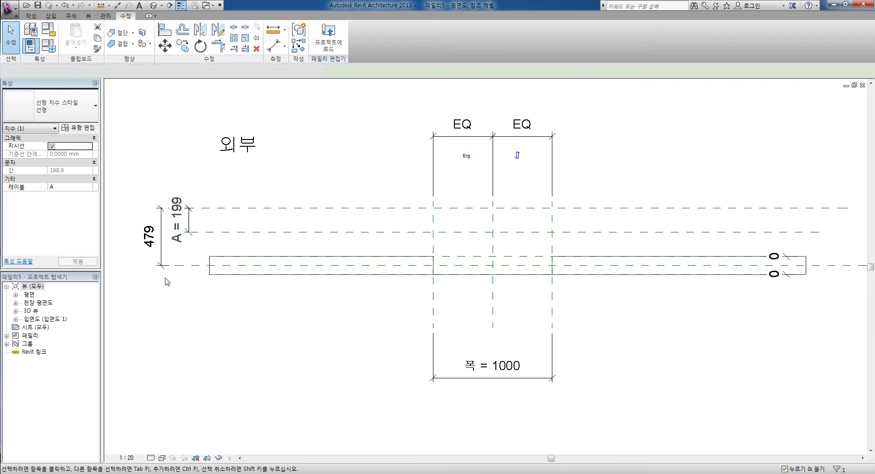
Label the 479 dimension with a new parameter named B.
left_click(161, 253)
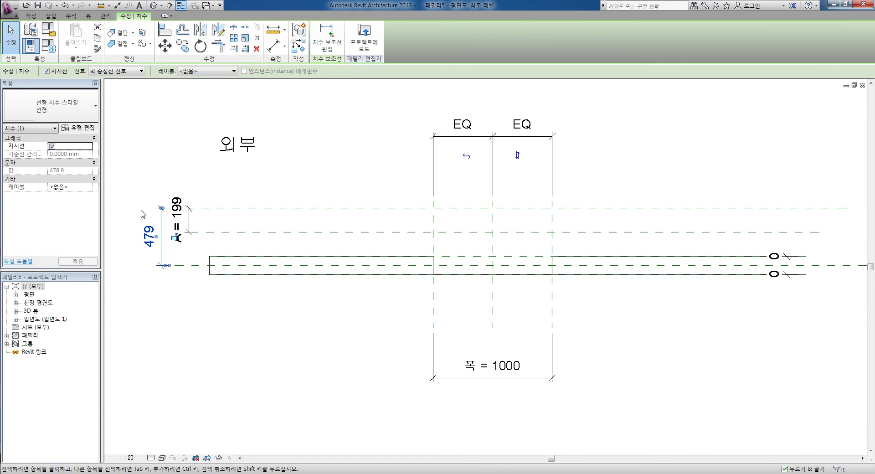
left_click(196, 71)
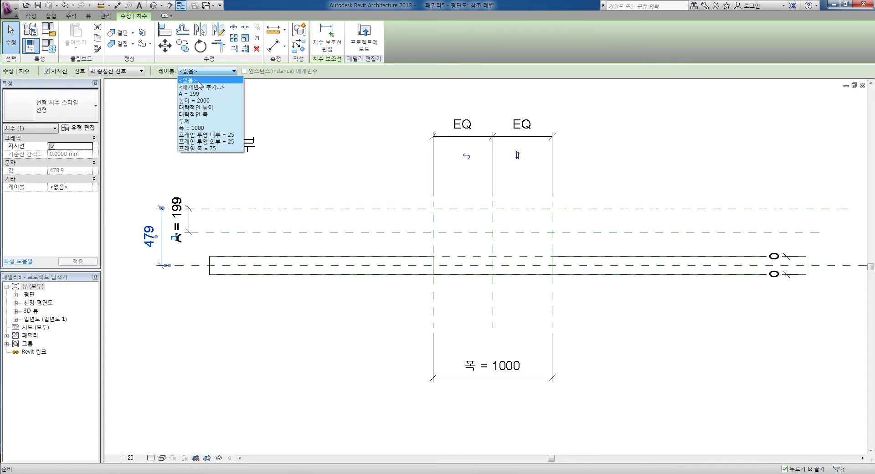
left_click(202, 87)
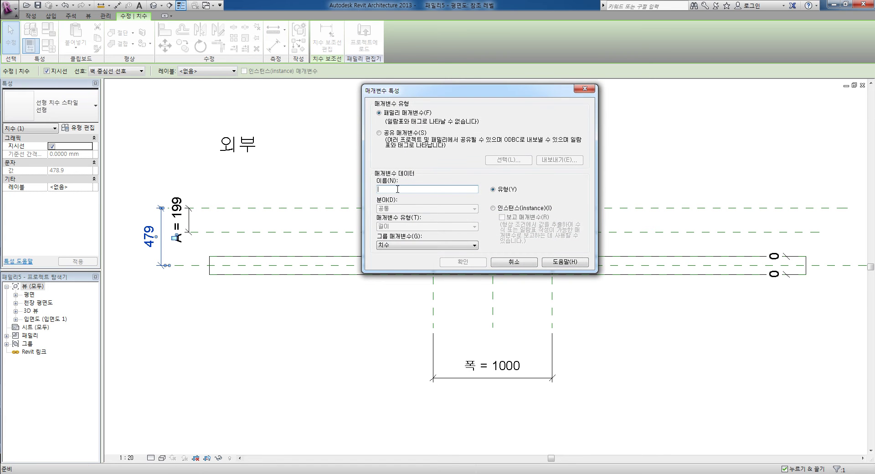
type("B")
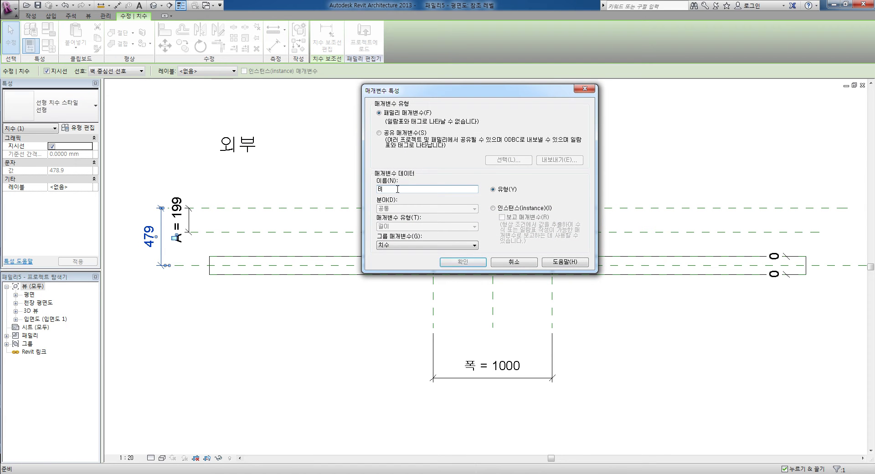
left_click(463, 262)
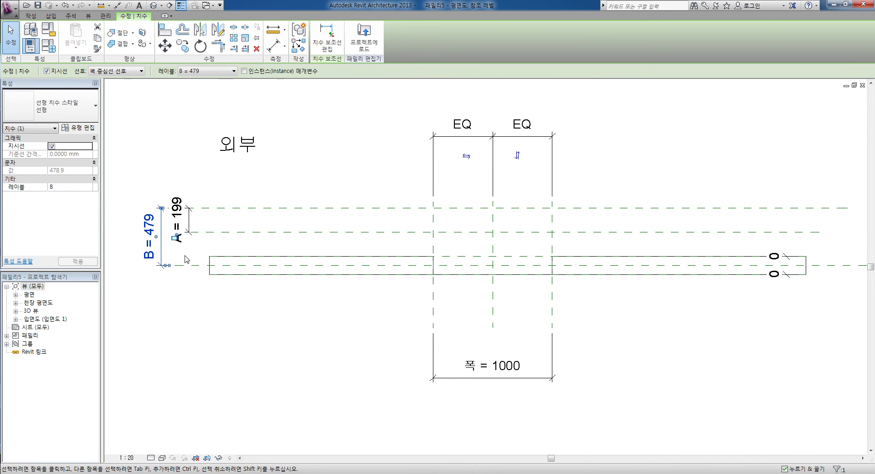
left_click(179, 165)
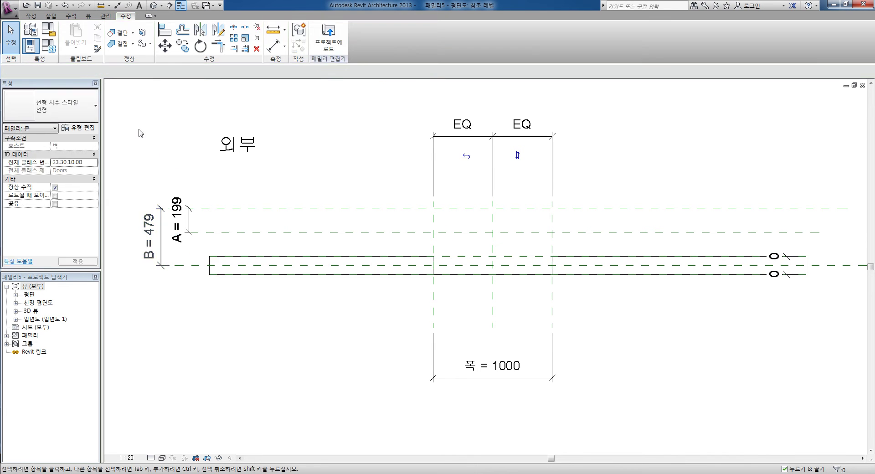
In Family Types, add a new instance parameter named 중심 이동.
left_click(50, 54)
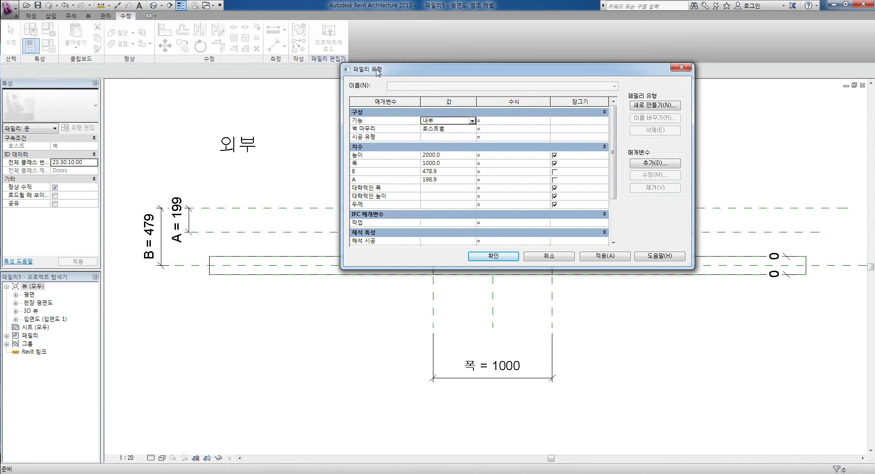
left_click_drag(378, 71, 364, 67)
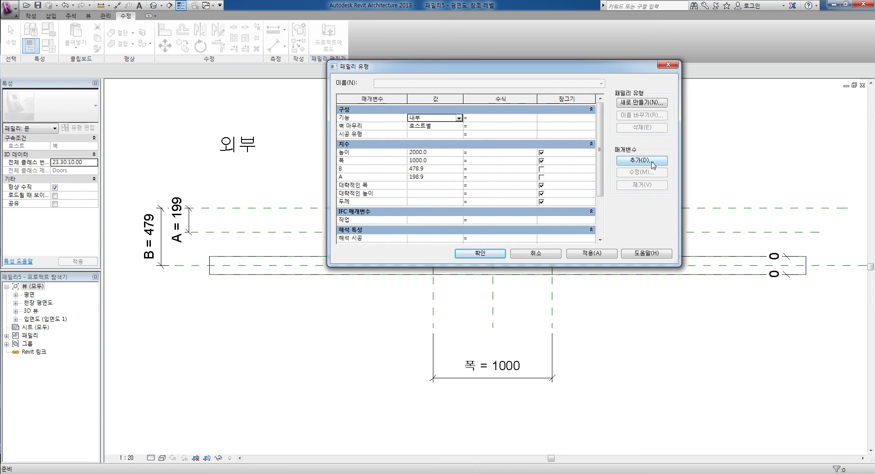
left_click(648, 162)
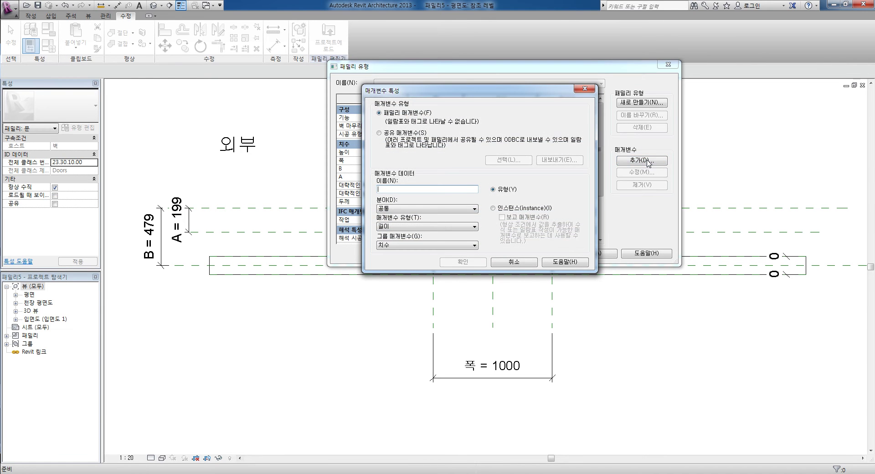
type("중심 이동")
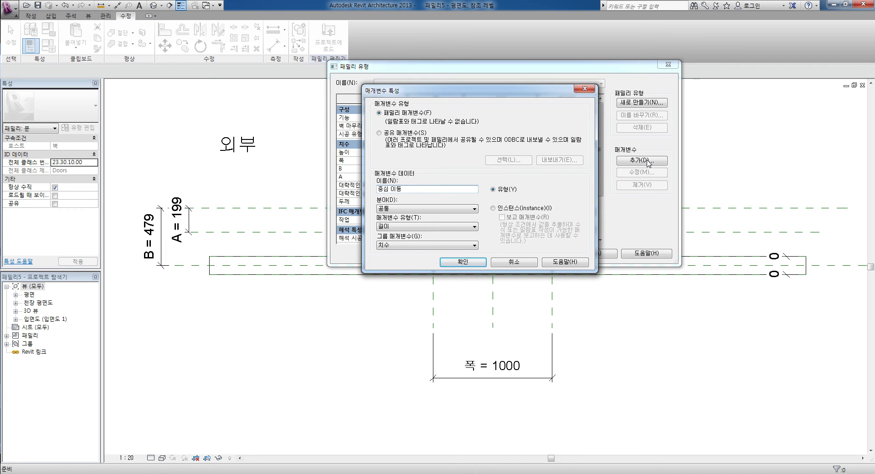
key("BackSpace")
type("름")
key("BackSpace")
type("동")
left_click(493, 208)
left_click(463, 262)
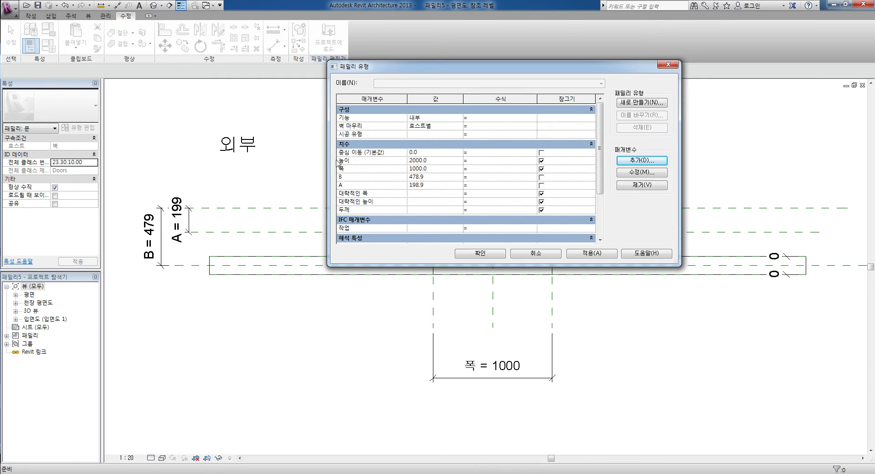
Give A the formula abs(중심 이동 * 1) and apply, triggering an instance-parameter error.
left_click(470, 185)
type("abs")
type("중")
type("심 일름")
type(" 1")
left_click(583, 254)
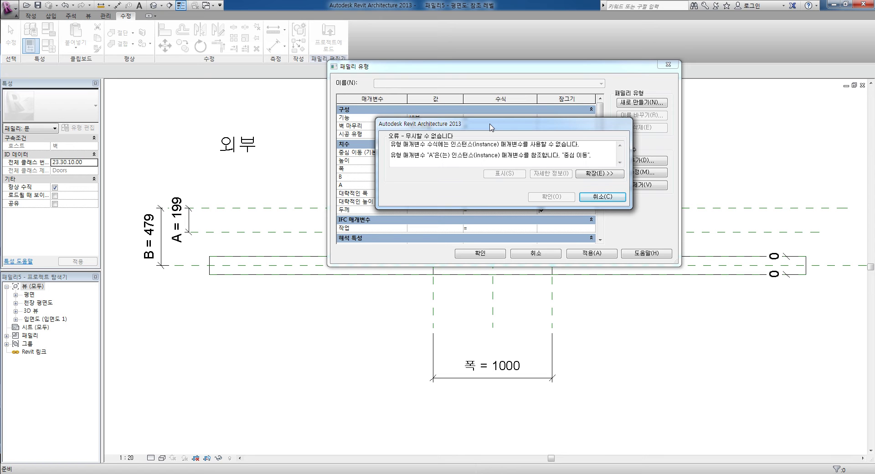
Dismiss the error and change parameters A and B to instance parameters.
left_click(609, 197)
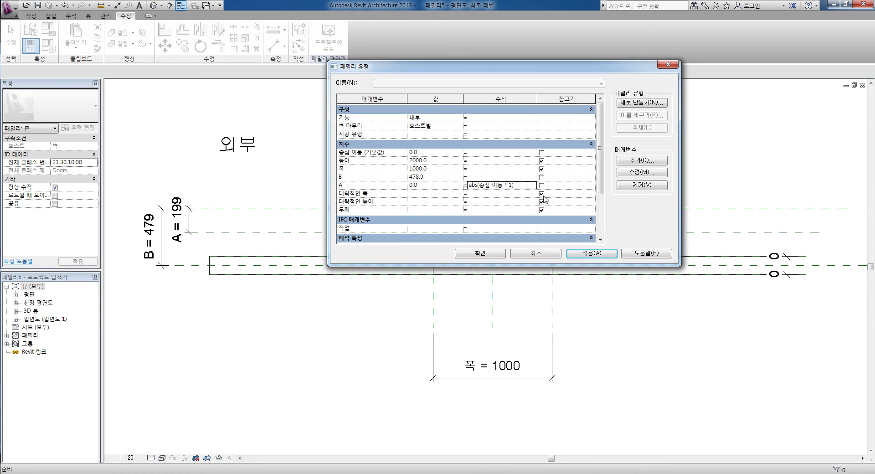
left_click(377, 186)
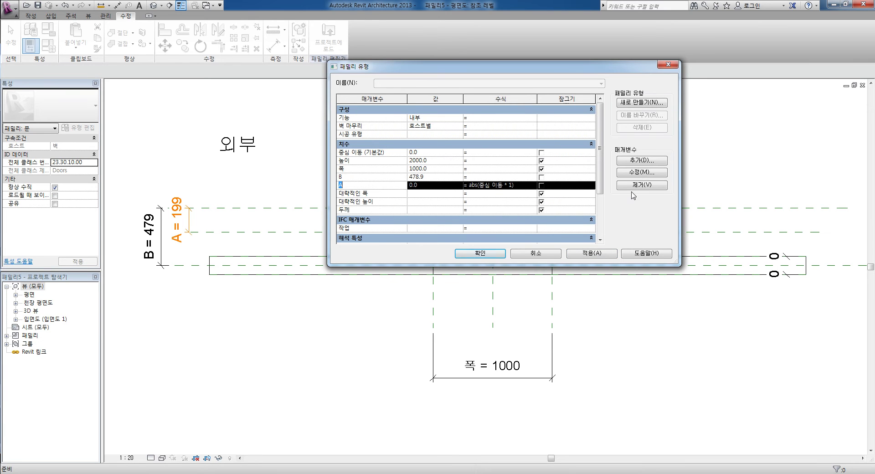
left_click(638, 173)
left_click(517, 210)
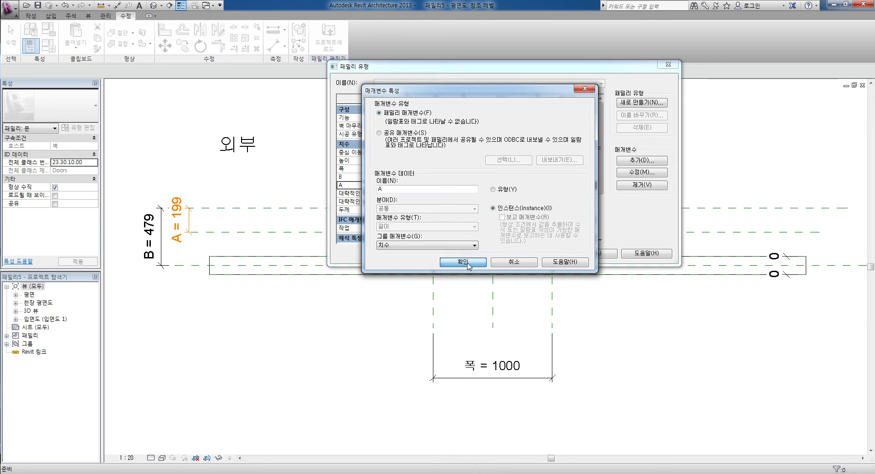
left_click(468, 264)
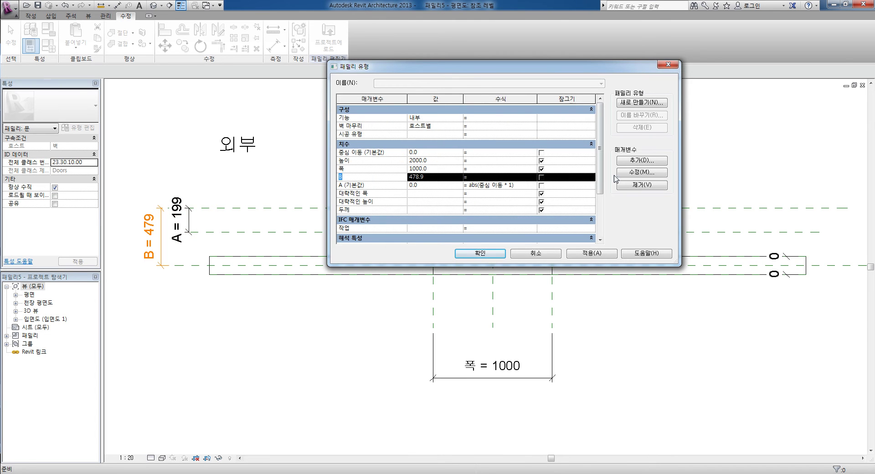
left_click(627, 172)
left_click(493, 208)
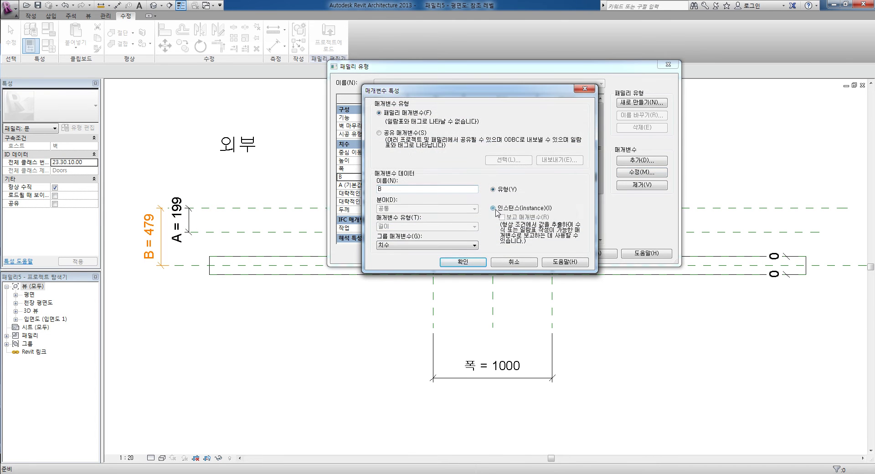
left_click(462, 261)
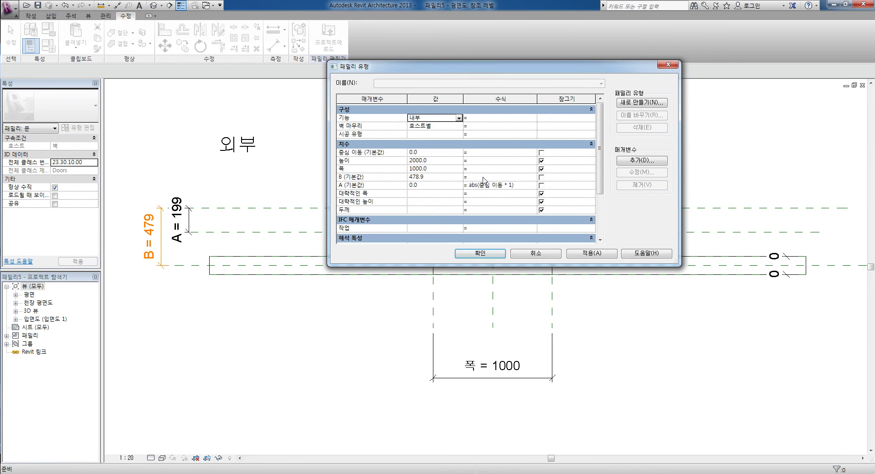
left_click(592, 254)
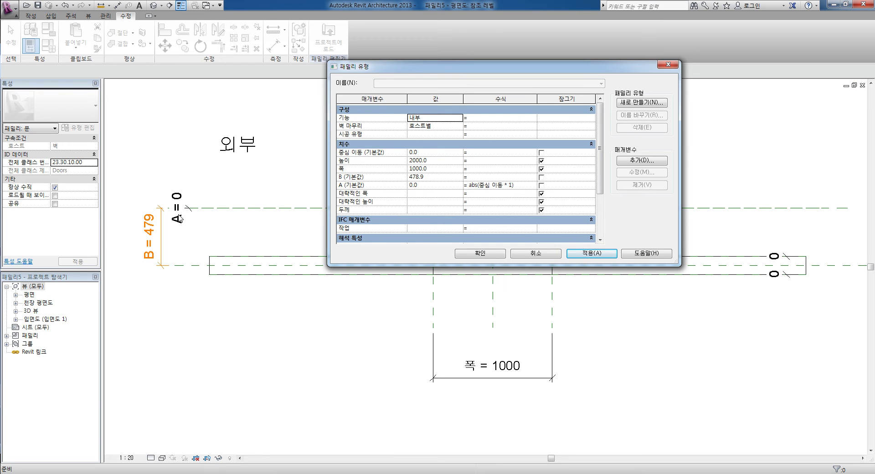
Set B's formula to A + 중심 이동, apply, and close Family Types.
left_click(430, 177)
left_click(478, 177)
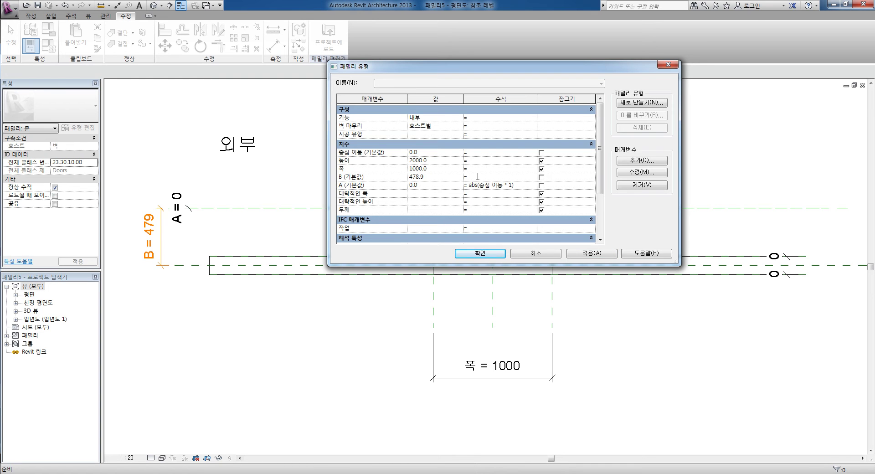
type("ㅁ")
type("+ (")
type("중심 이동 *1)")
left_click(601, 254)
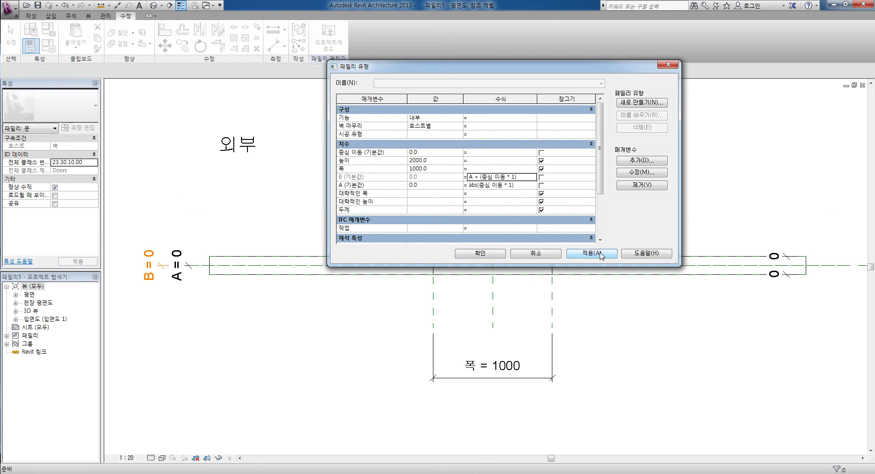
left_click(488, 254)
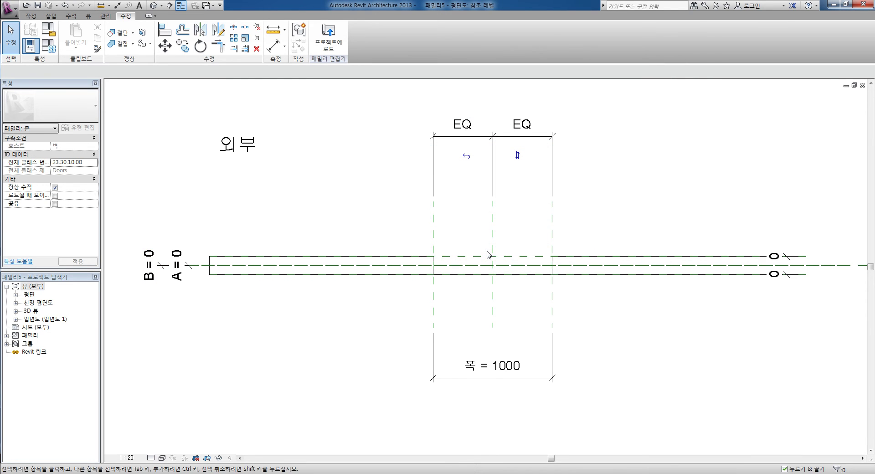
Set 중심 이동 to 200 in Family Types so A reads 200 and B 400.
left_click(48, 45)
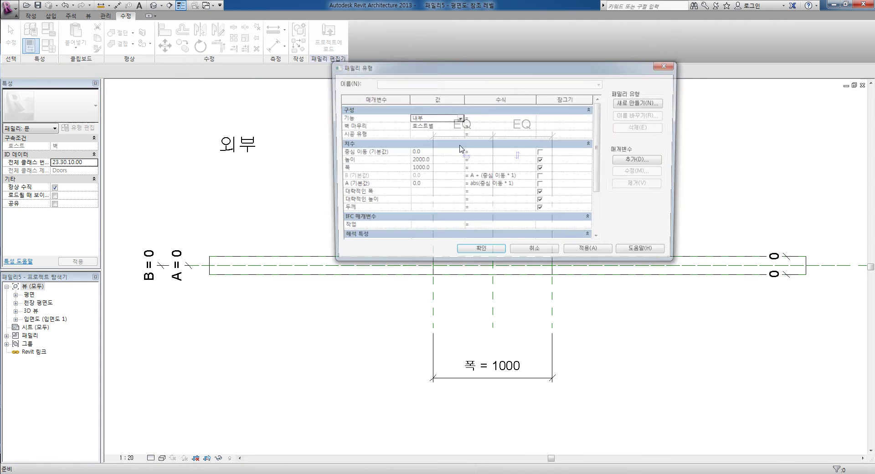
left_click(443, 153)
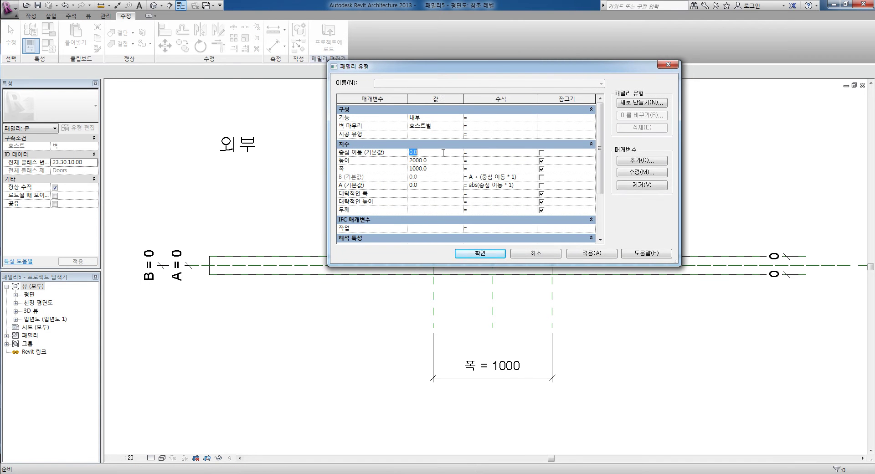
type("200")
left_click(588, 254)
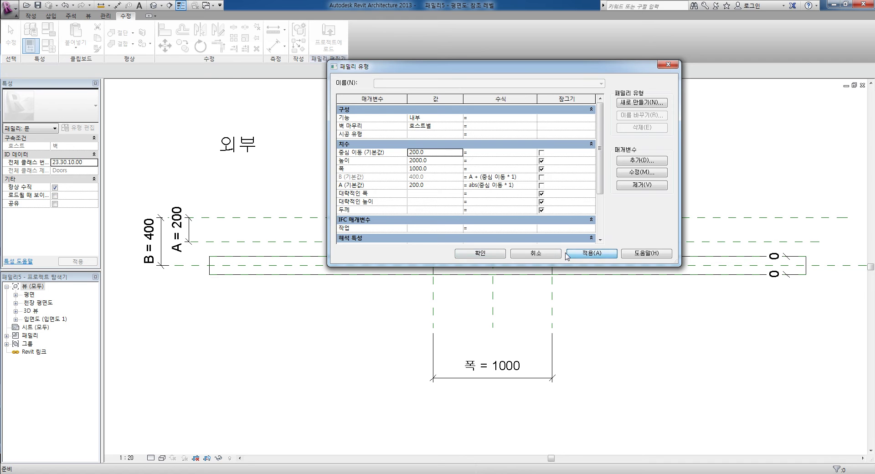
left_click(487, 254)
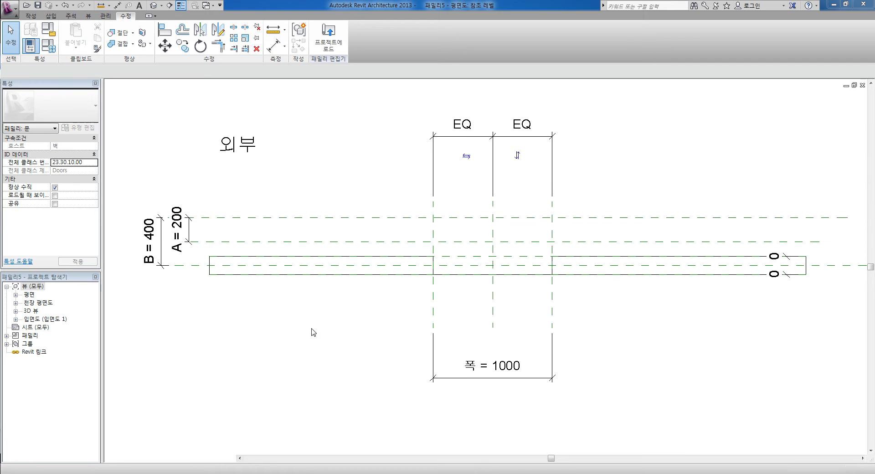
Name the reference plane at dimension A 'CEN' and the one at B 'CEN Ref'.
left_click(258, 242)
middle_click_drag(245, 255, 276, 254)
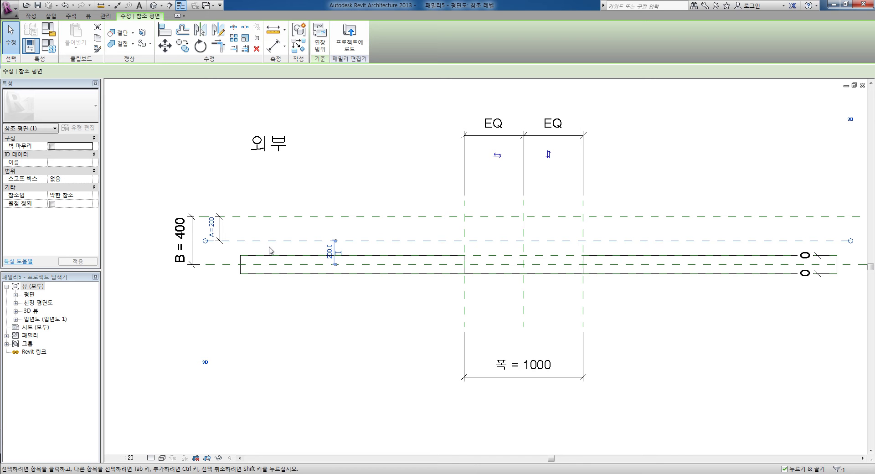
left_click(65, 162)
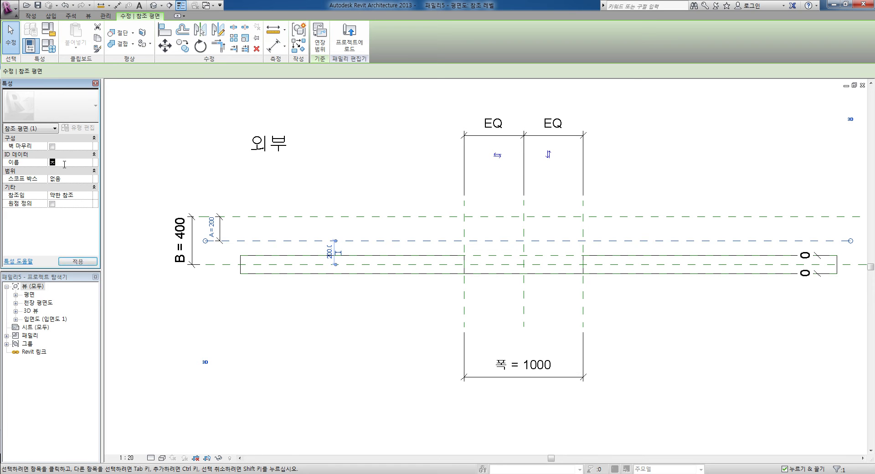
type("CEN")
left_click(333, 217)
left_click(63, 162)
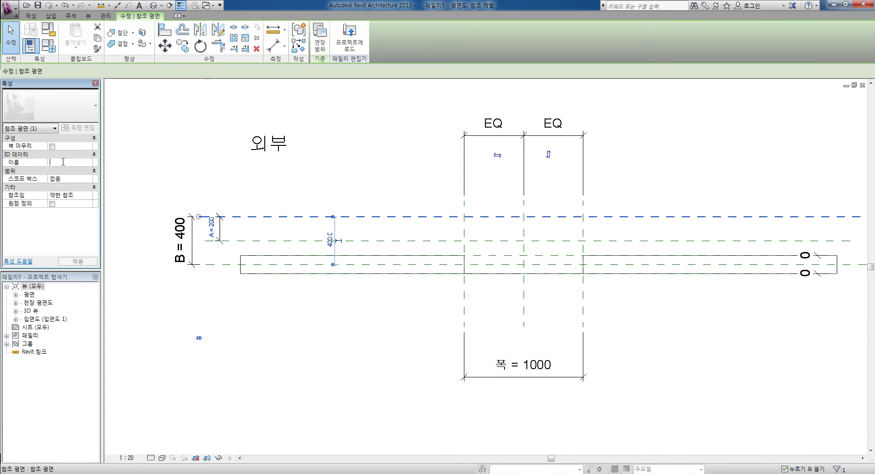
type("CEN ")
type("te")
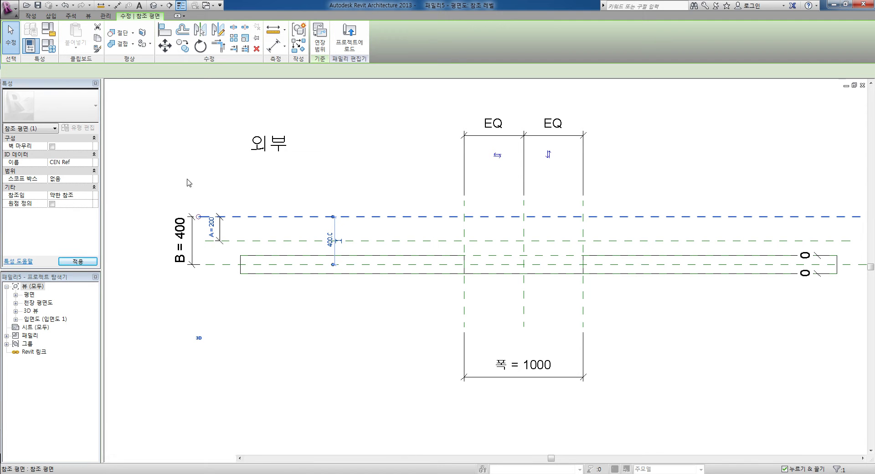
left_click(209, 181)
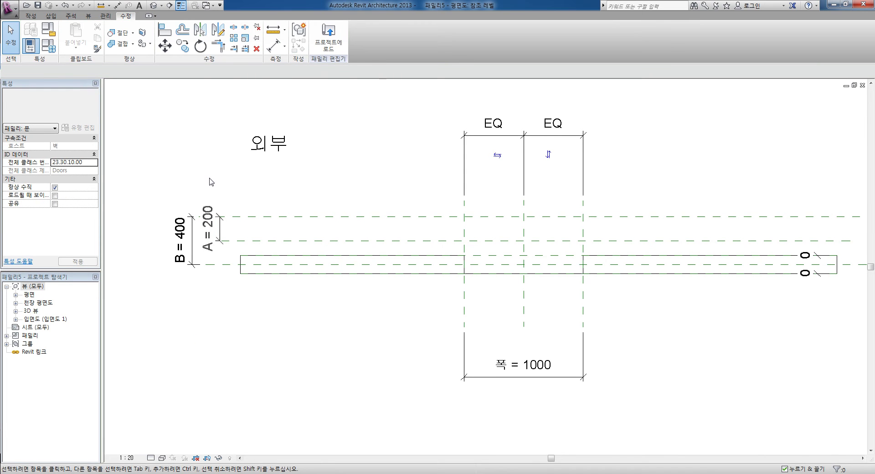
Set the work plane to the named plane 참조 평면 : CEN.
left_click(34, 18)
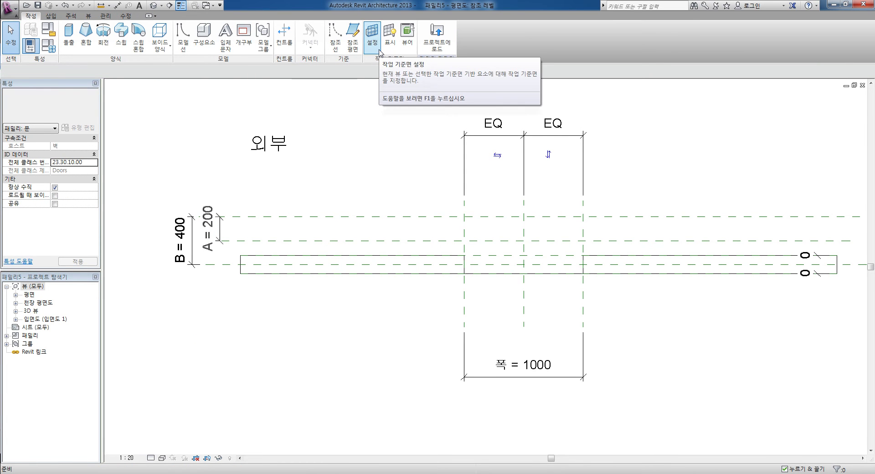
left_click(375, 47)
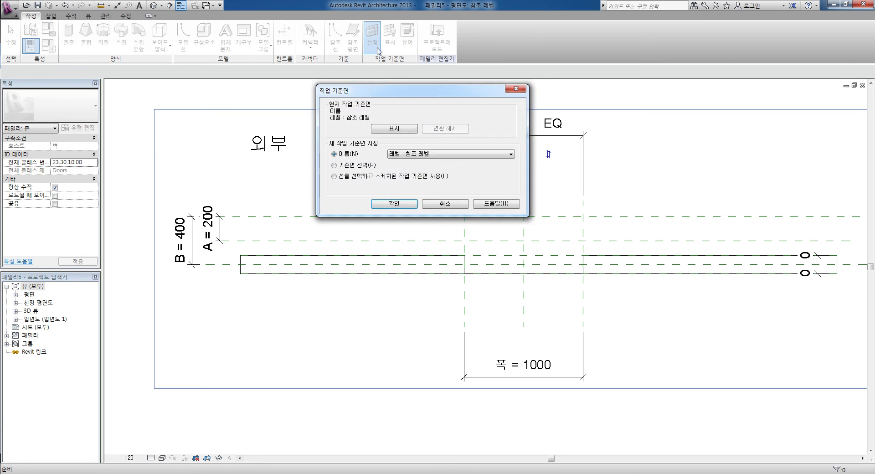
left_click(417, 154)
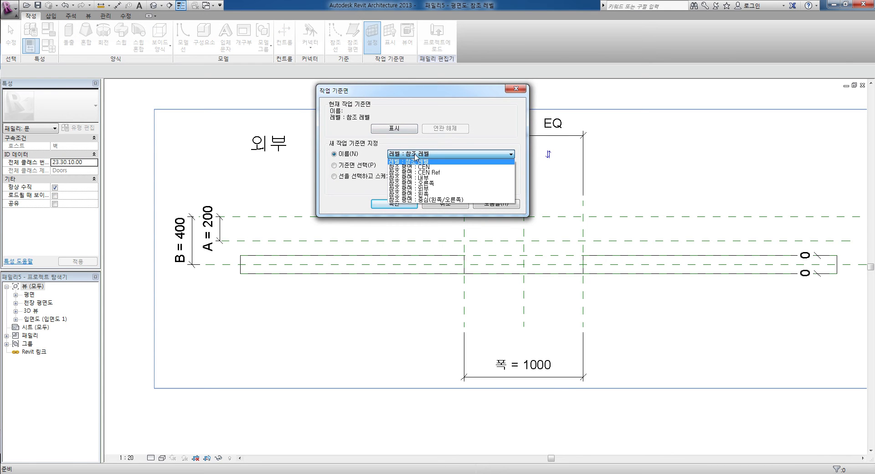
left_click(429, 167)
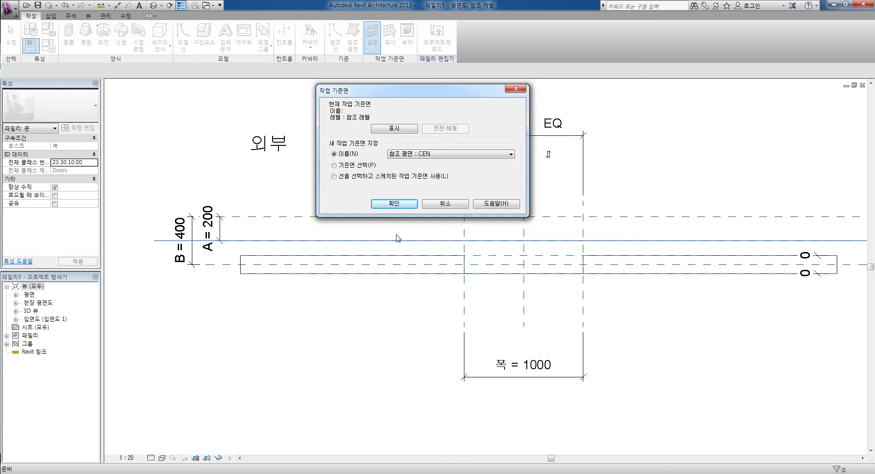
left_click(395, 204)
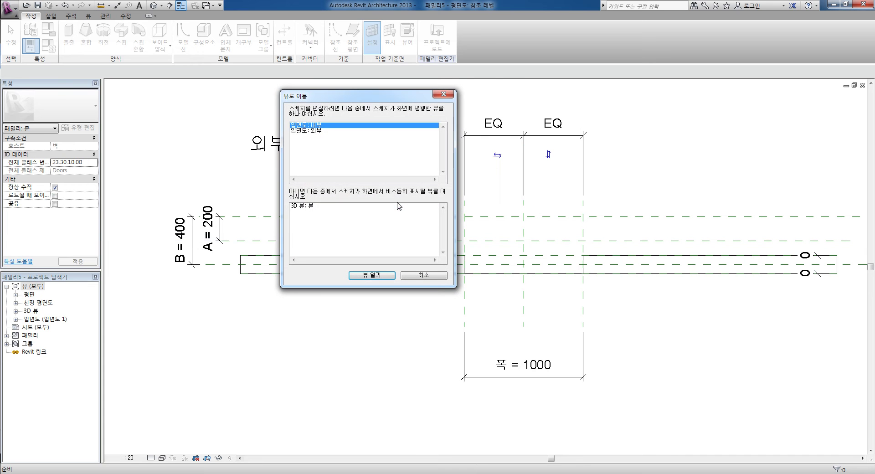
Open the 입면도: 내부 elevation and delete the door's two diagonal swing lines.
mouse_move(354, 98)
left_mouse_down()
mouse_move(587, 166)
mouse_move(545, 144)
mouse_move(559, 272)
mouse_move(501, 135)
left_mouse_up()
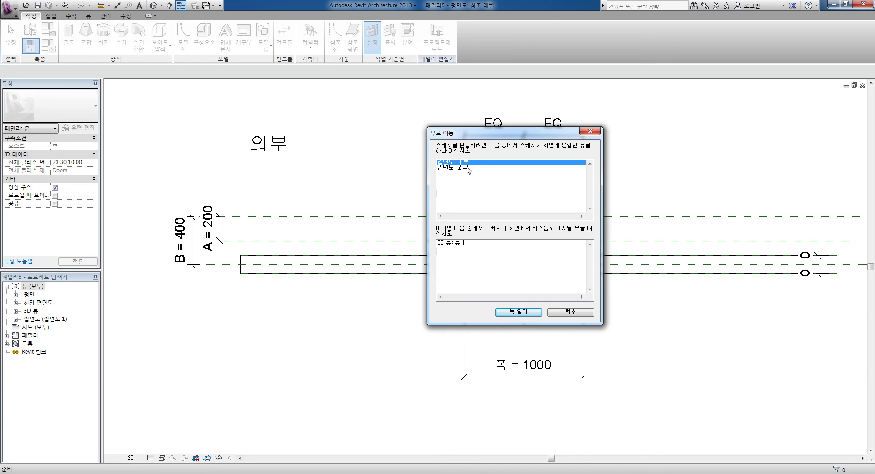
left_click(516, 313)
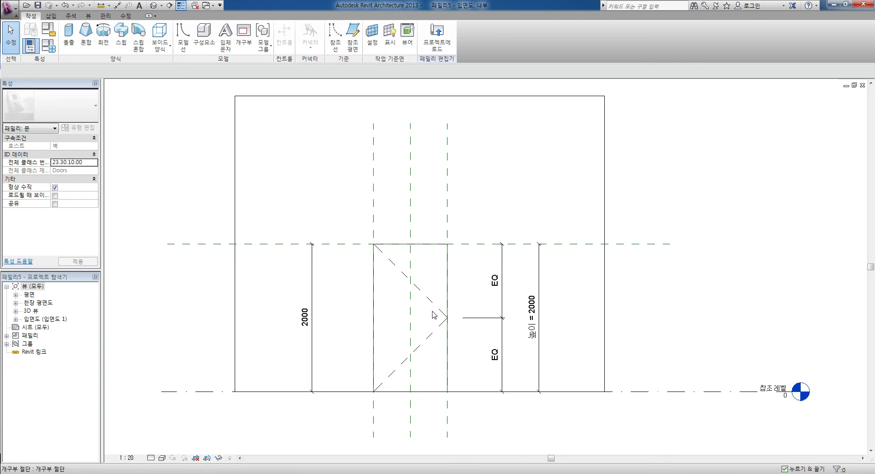
middle_click_drag(431, 313, 424, 262)
scroll(424, 261, "up", 1)
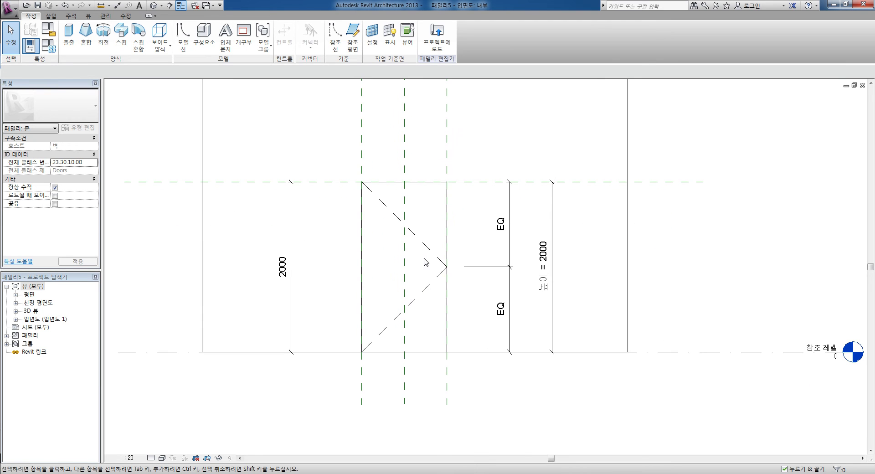
left_click(420, 234)
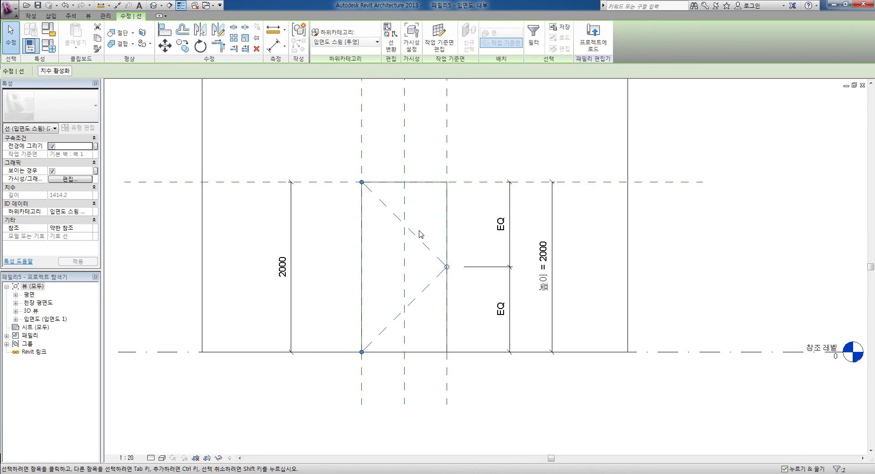
key("Delete")
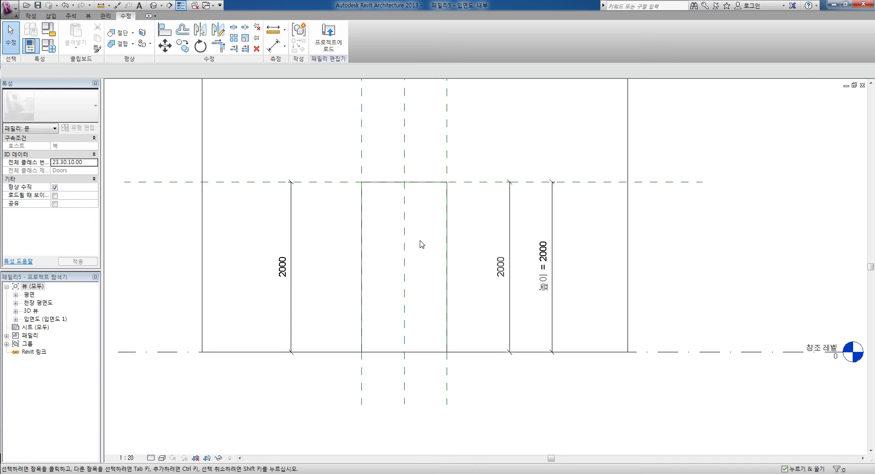
scroll(420, 244, "down", 1)
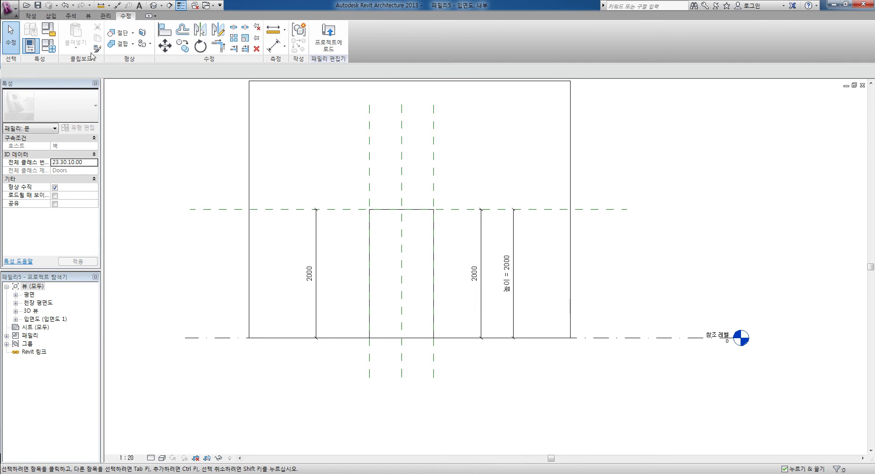
Create a new door family type named 1800*2100.
left_click(46, 48)
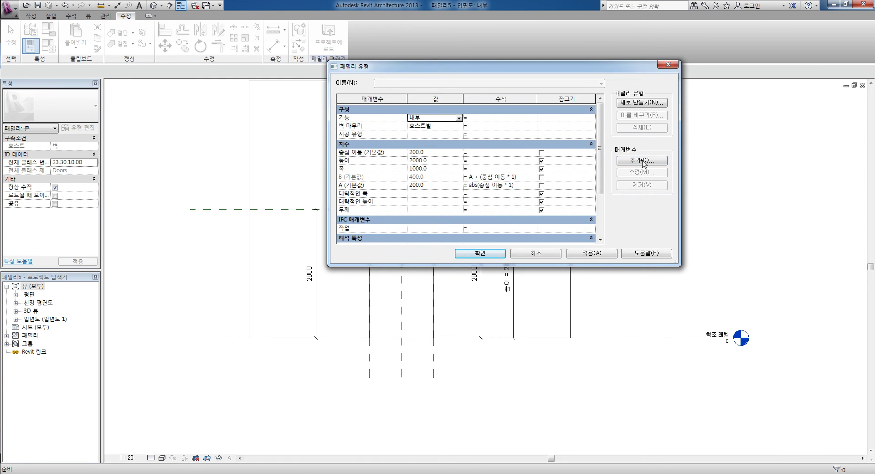
left_click(641, 106)
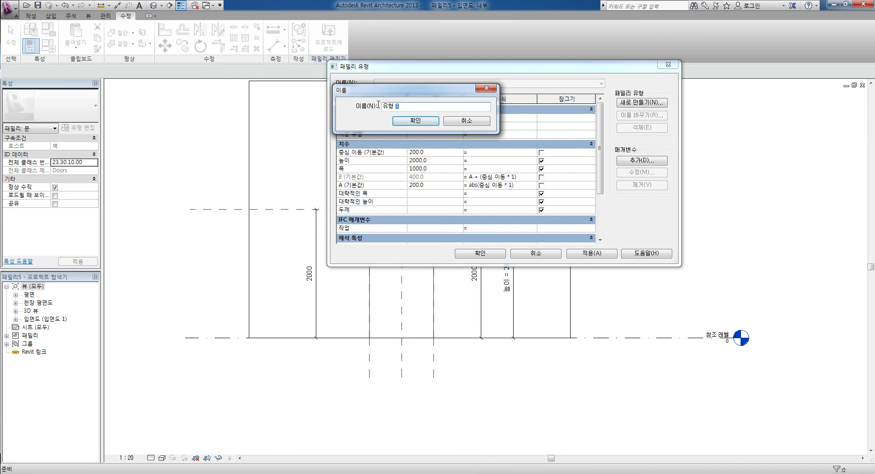
left_click_drag(370, 98, 206, 107)
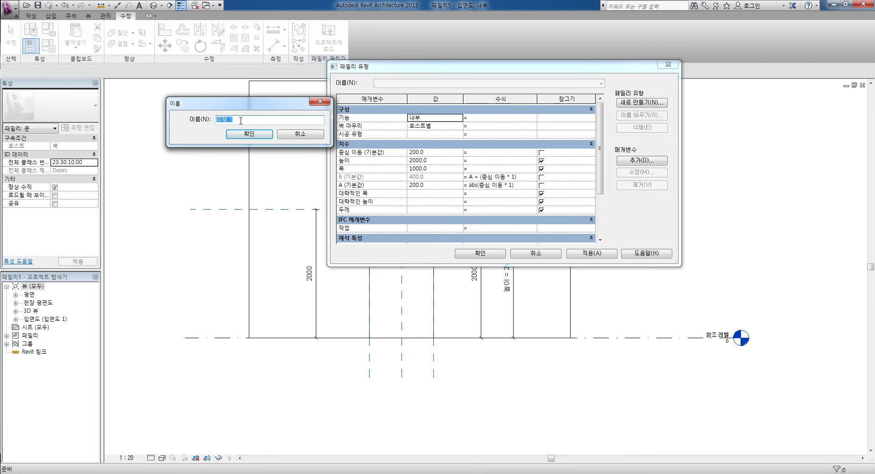
type("1")
type("ㅓ")
type("21")
type("00")
left_click(250, 134)
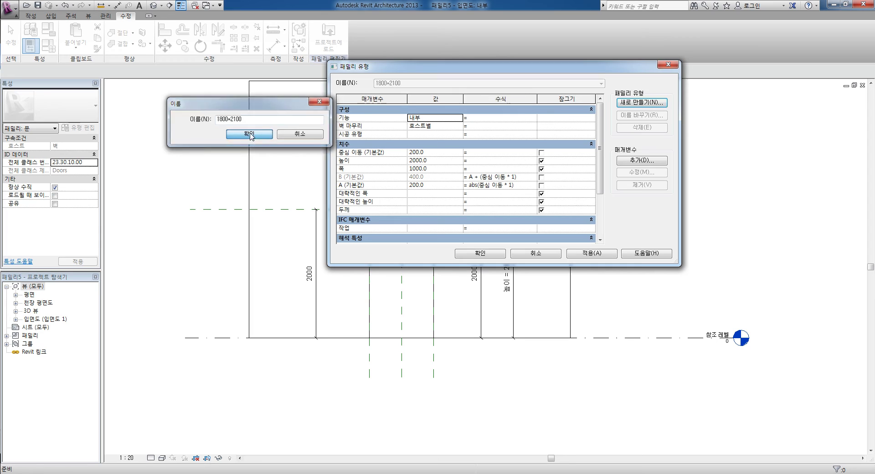
Set the type's 높이 to 2100 and 폭 to 1800, then apply and close.
left_click(435, 160)
type("2100")
left_click(435, 167)
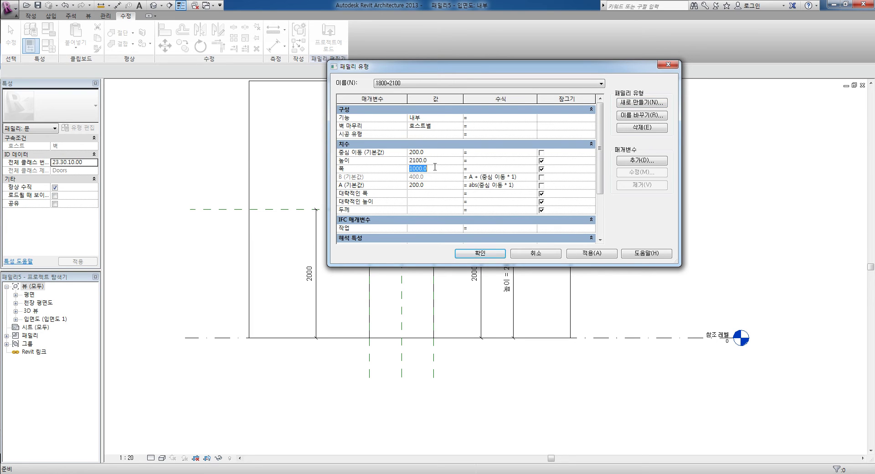
type("18")
type("00")
left_click(585, 253)
left_click(489, 255)
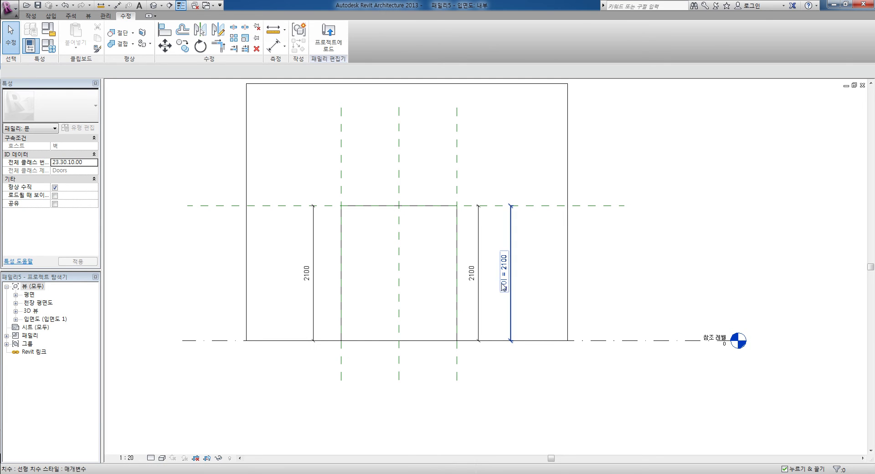
scroll(503, 283, "up", 1)
scroll(504, 283, "up", 1)
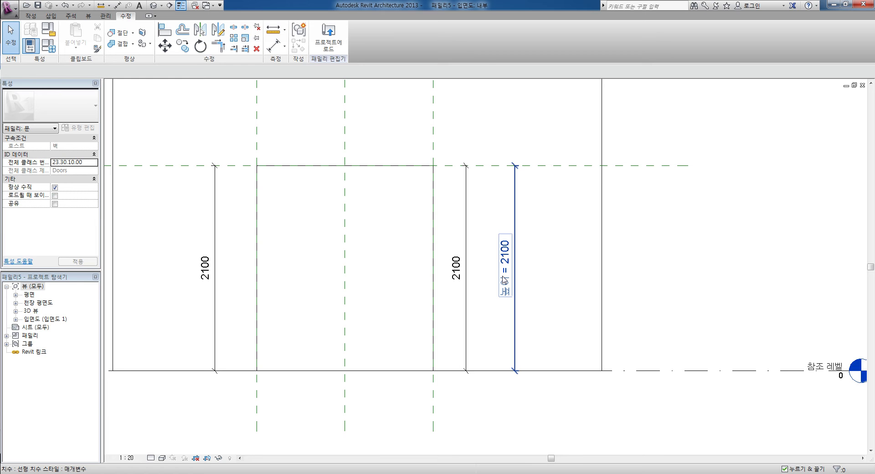
middle_click_drag(354, 392, 423, 397)
scroll(423, 397, "down", 1)
scroll(423, 365, "down", 1)
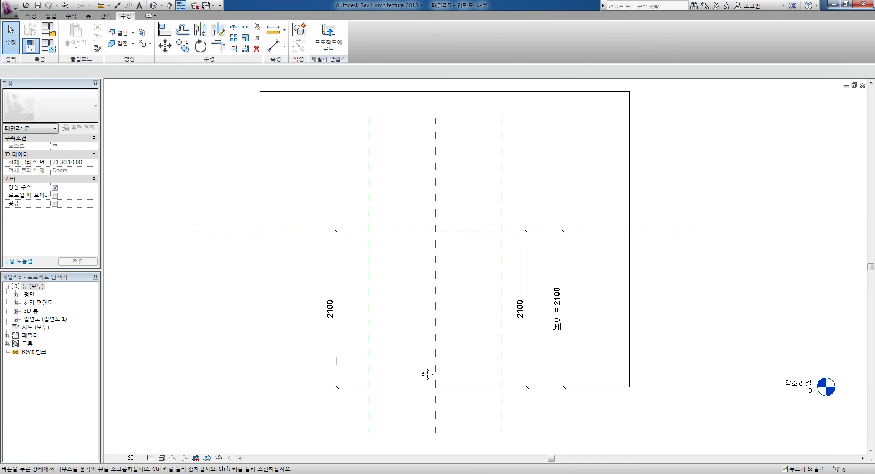
Load the 프레임 단면 profile family from the Desktop's 07_양개문 folder.
left_click(51, 17)
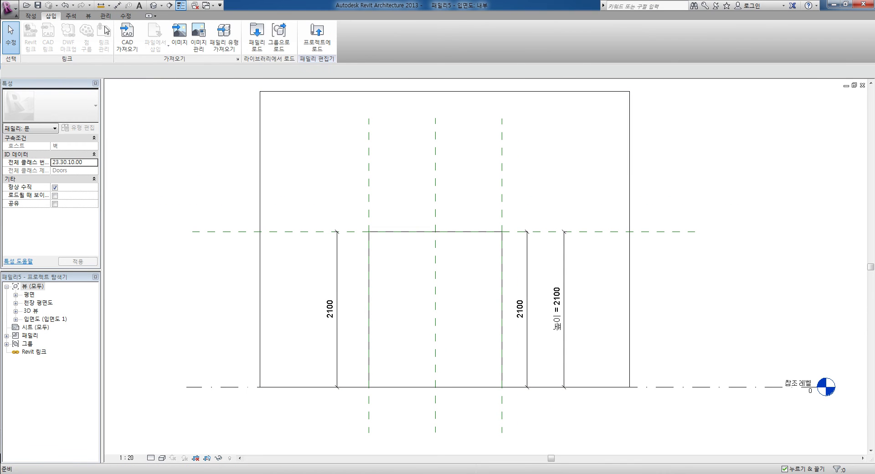
left_click(256, 37)
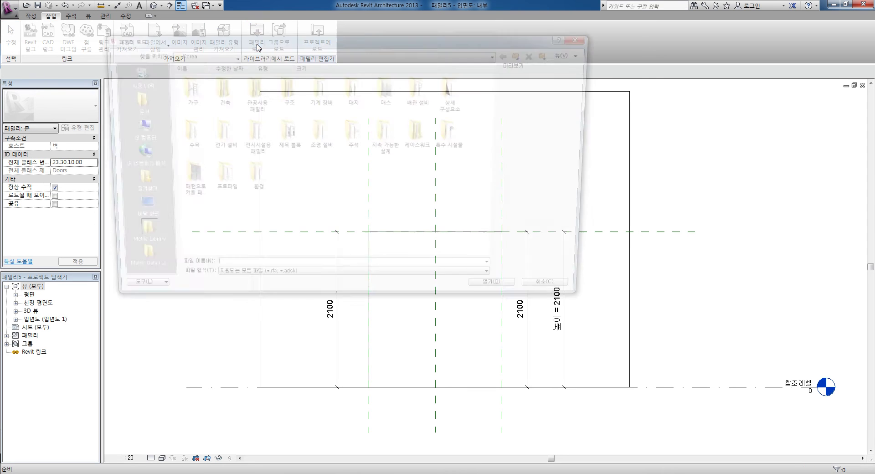
left_click(134, 210)
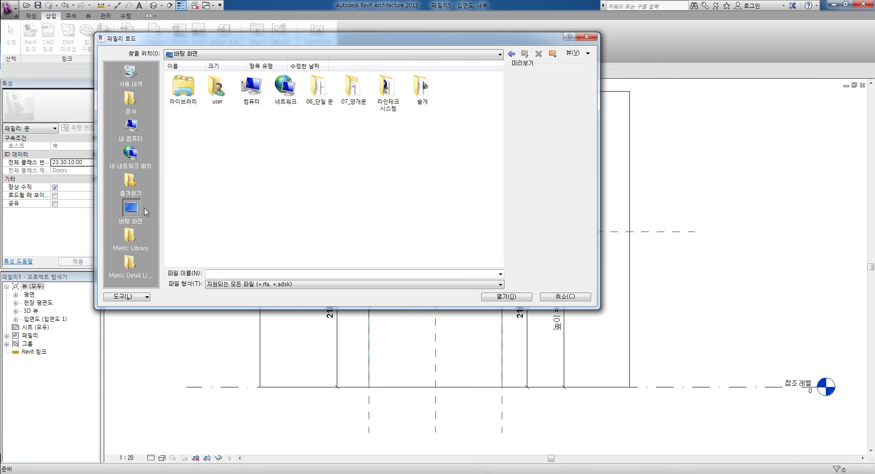
double_click(356, 94)
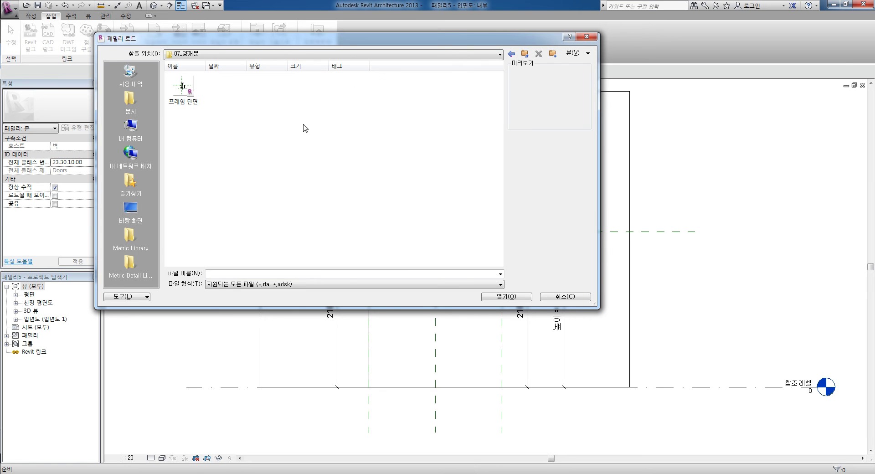
left_click(189, 94)
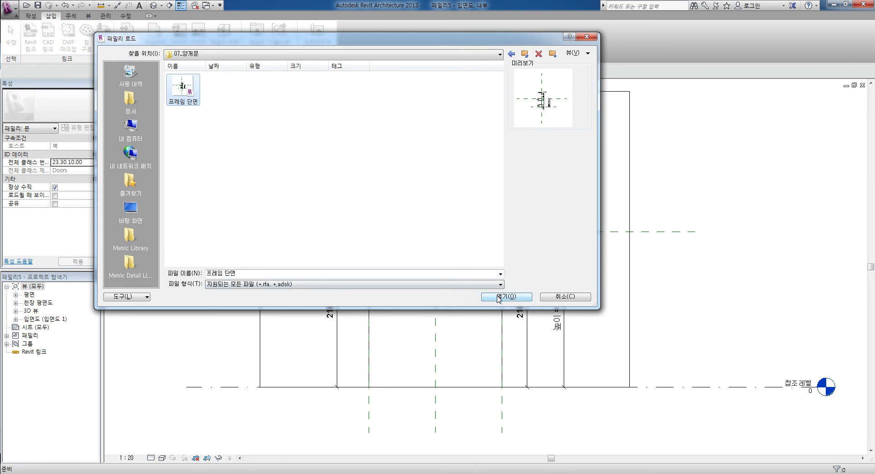
left_click(501, 296)
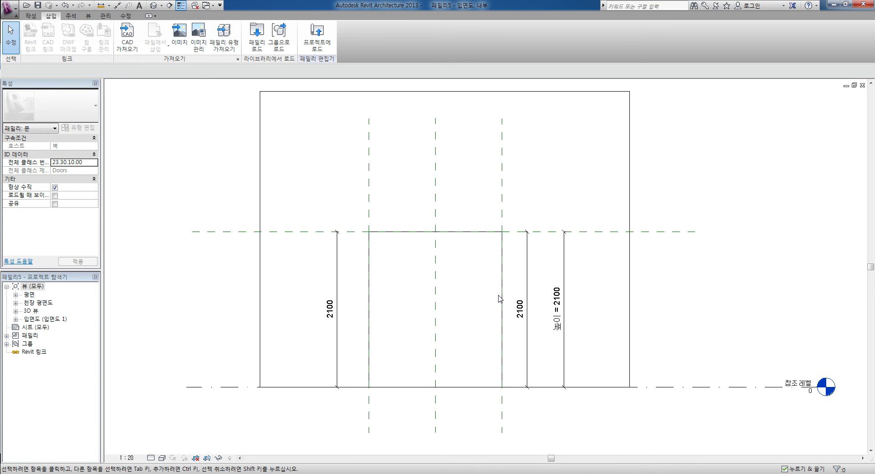
Expand Families > Profiles > 프레임 단면 in the Project Browser to inspect its type.
double_click(30, 335)
left_click(40, 361)
left_click(17, 360)
double_click(47, 369)
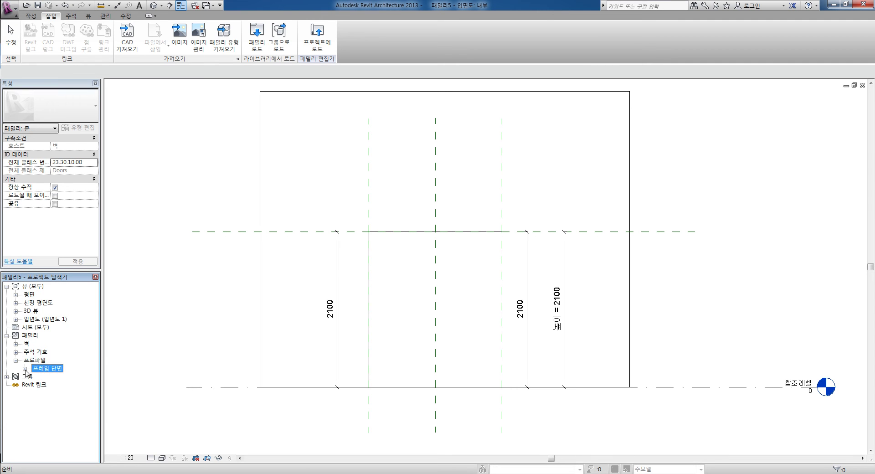
left_click(55, 376)
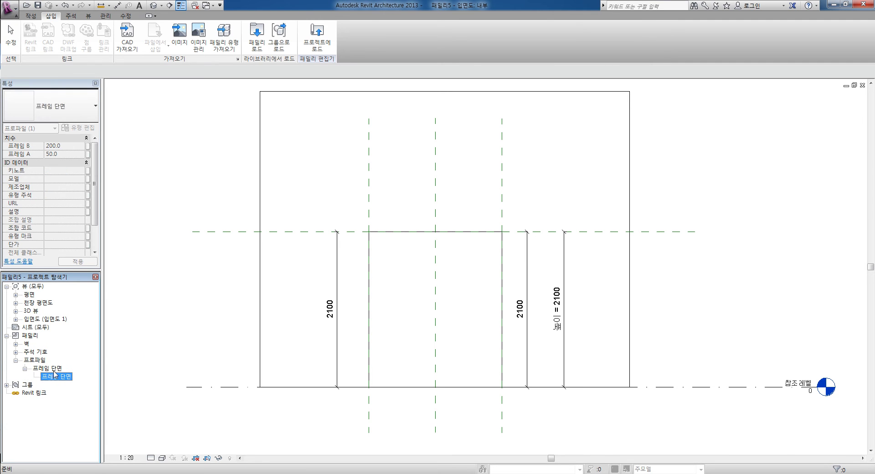
scroll(215, 325, "down", 1)
middle_click_drag(217, 326, 223, 315)
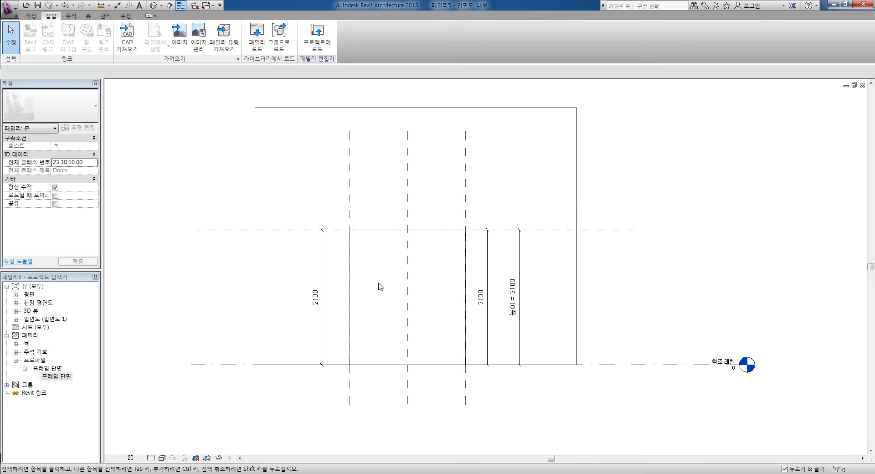
middle_click_drag(377, 287, 357, 286)
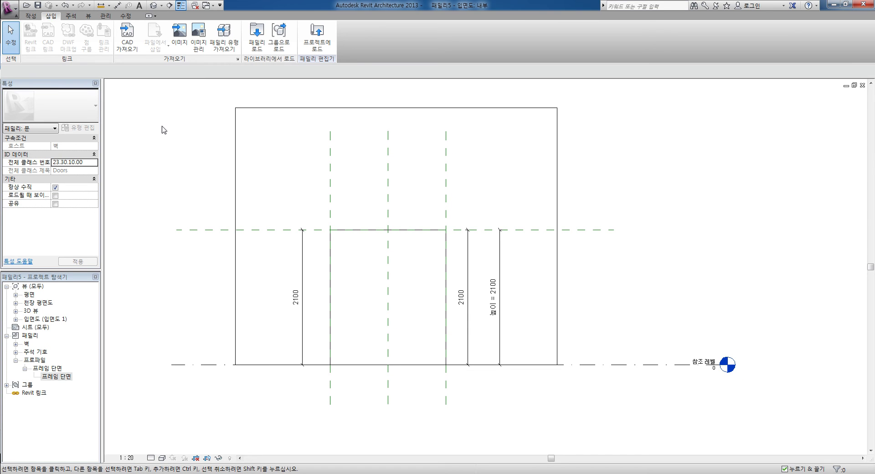
left_click(31, 17)
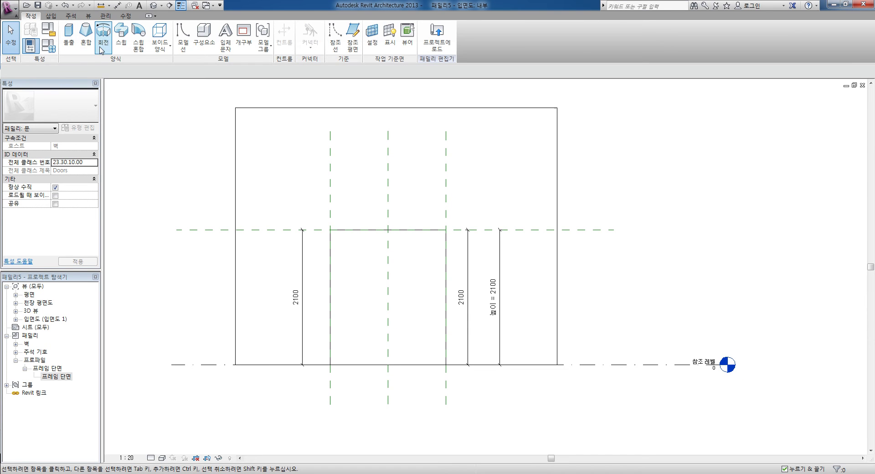
Sketch a sweep path up the left side, across the top and down the right side of the opening.
left_click(121, 39)
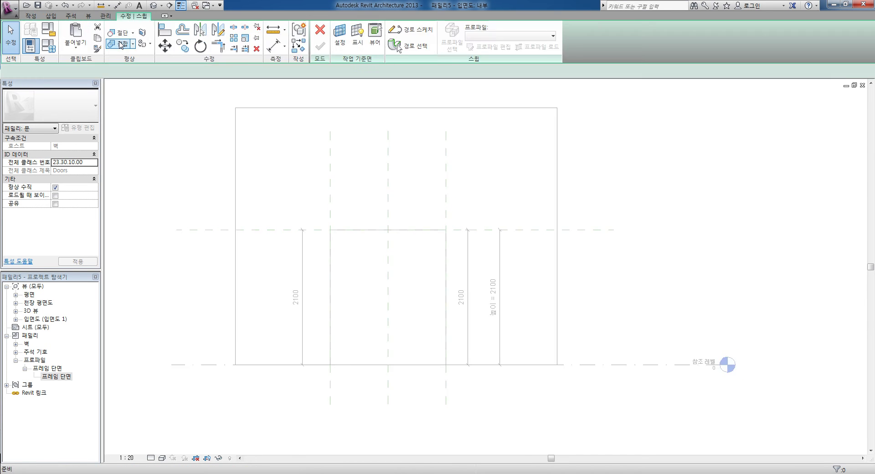
left_click(401, 37)
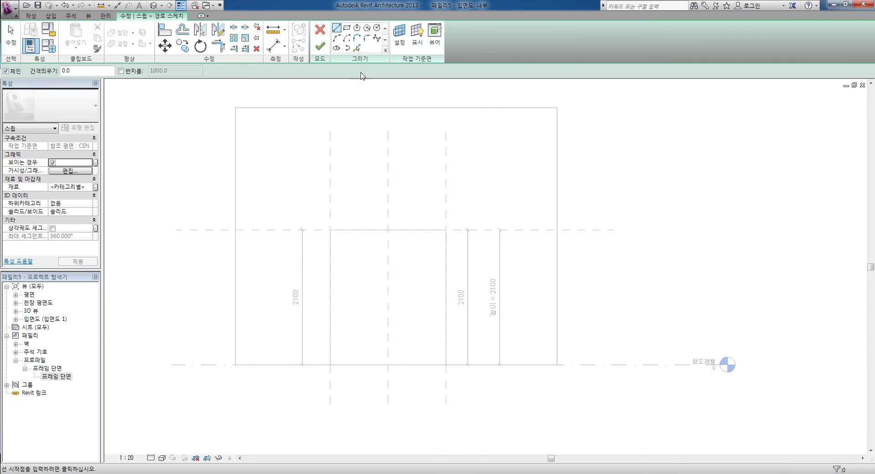
left_click(330, 364)
left_click(330, 229)
left_click(446, 229)
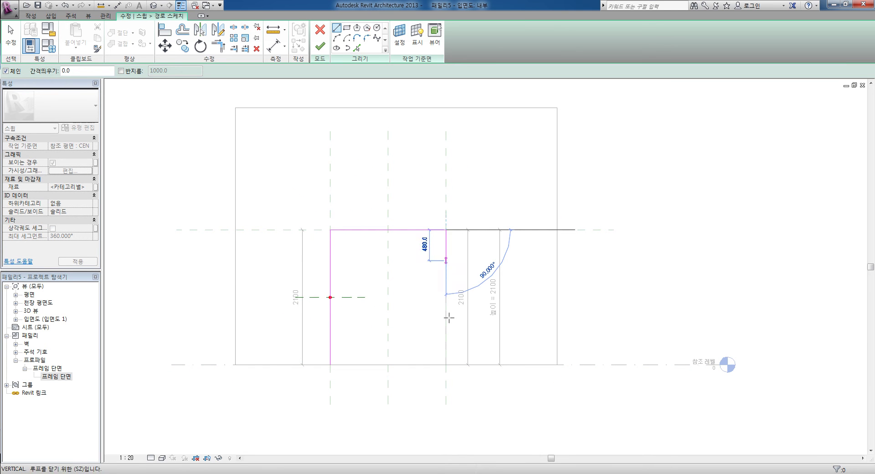
left_click(446, 364)
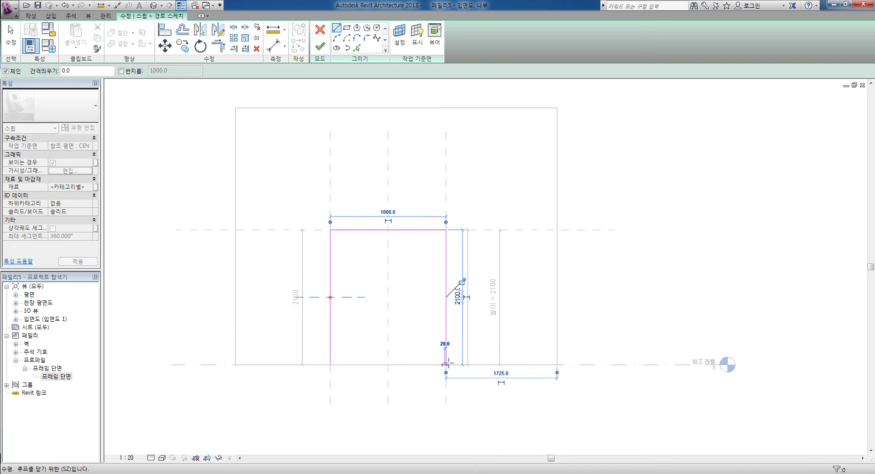
key("Escape")
key("Escape")
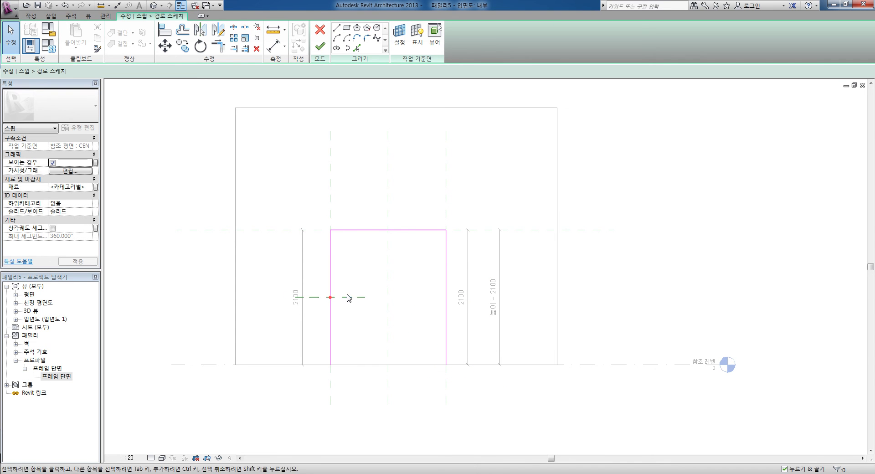
left_click(320, 46)
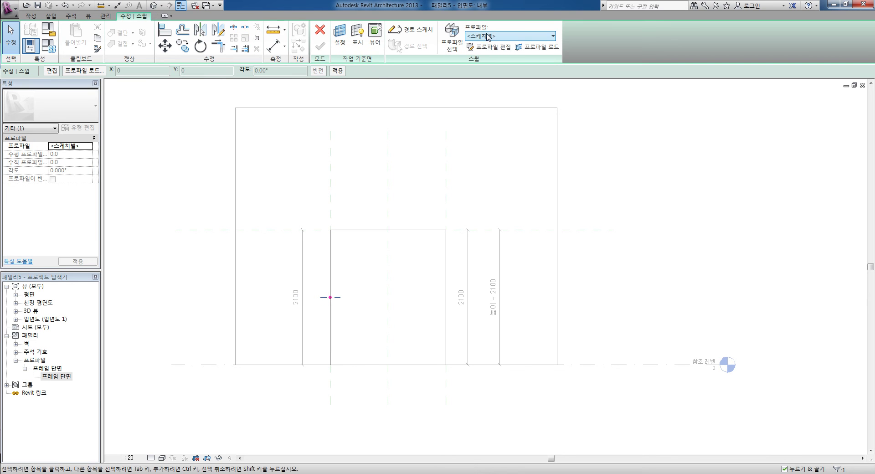
Assign the 프레임 단면 profile to the sweep and finish it.
left_click(487, 37)
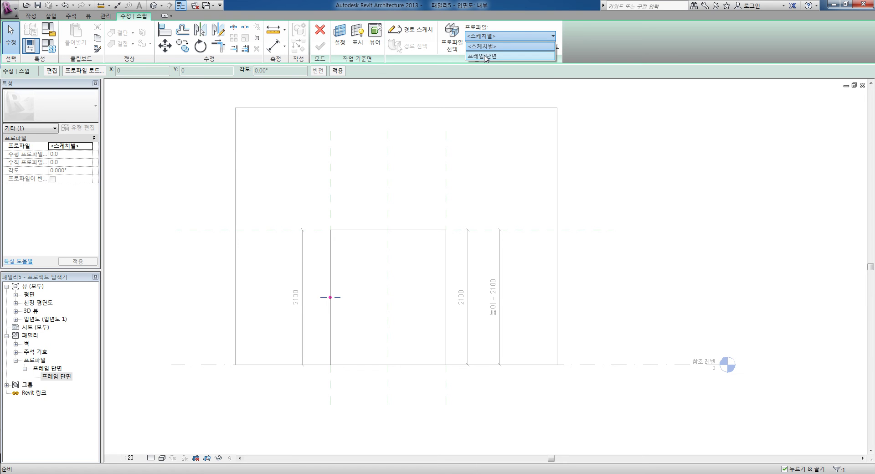
left_click(486, 57)
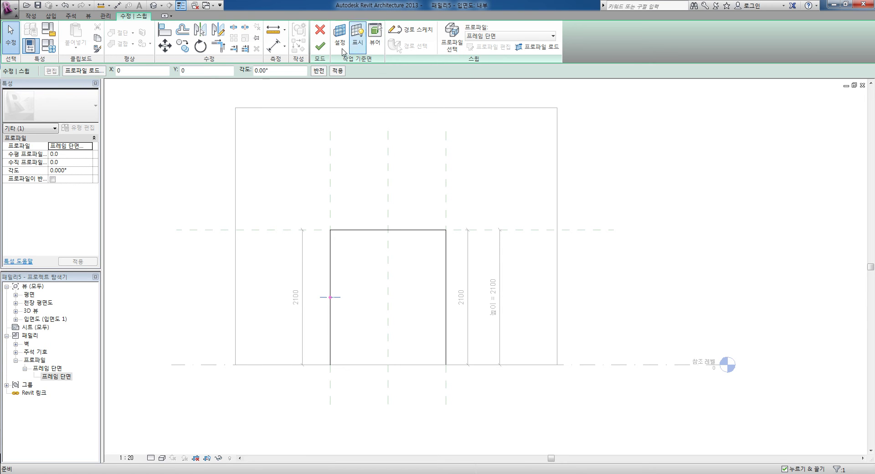
left_click(320, 48)
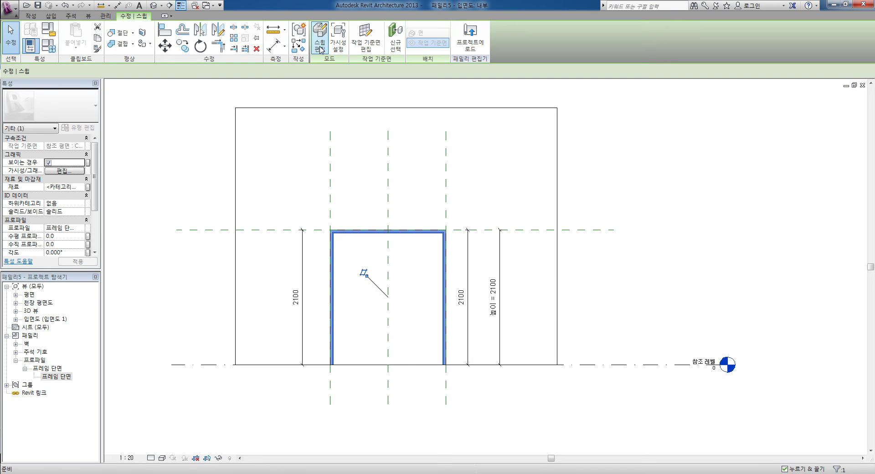
Switch to the {3D} view in Shaded style and orbit close to see the frame from the other side.
left_click(154, 6)
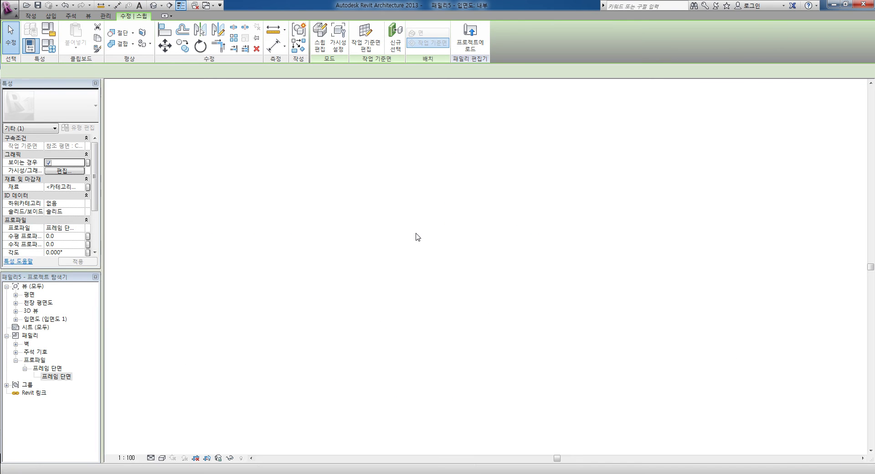
left_click(450, 299)
mouse_move(406, 330)
middle_mouse_down("shift")
mouse_move(457, 328)
mouse_move(440, 358)
mouse_move(332, 446)
mouse_move(277, 454)
middle_mouse_up("shift")
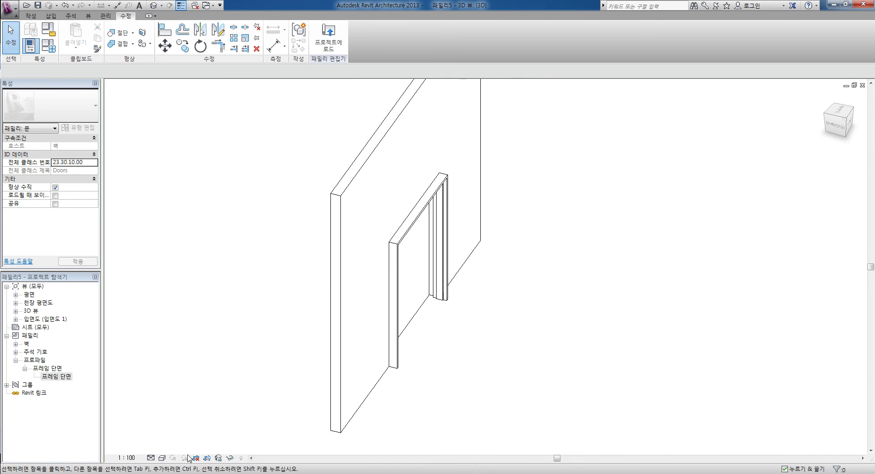
left_click(164, 458)
left_click(173, 422)
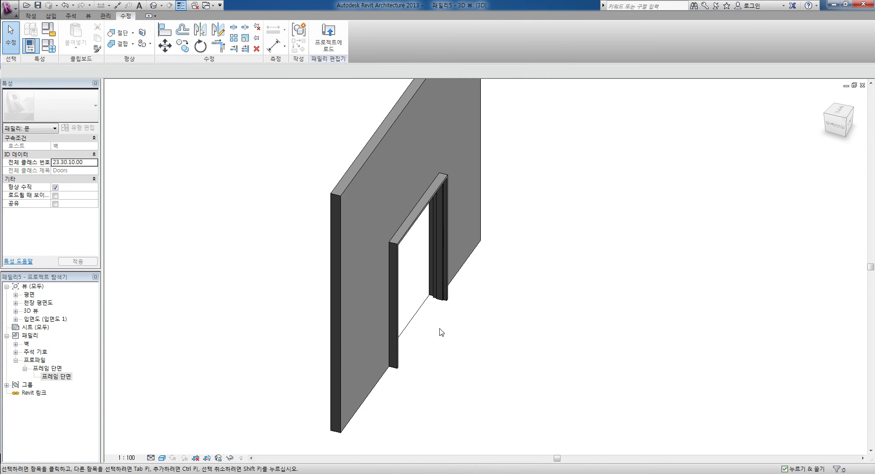
left_click(449, 302)
scroll(450, 303, "up", 3)
mouse_move(455, 307)
middle_mouse_down("shift")
mouse_move(395, 324)
mouse_move(248, 328)
mouse_move(495, 325)
mouse_move(268, 357)
middle_mouse_up("shift")
left_click(268, 357)
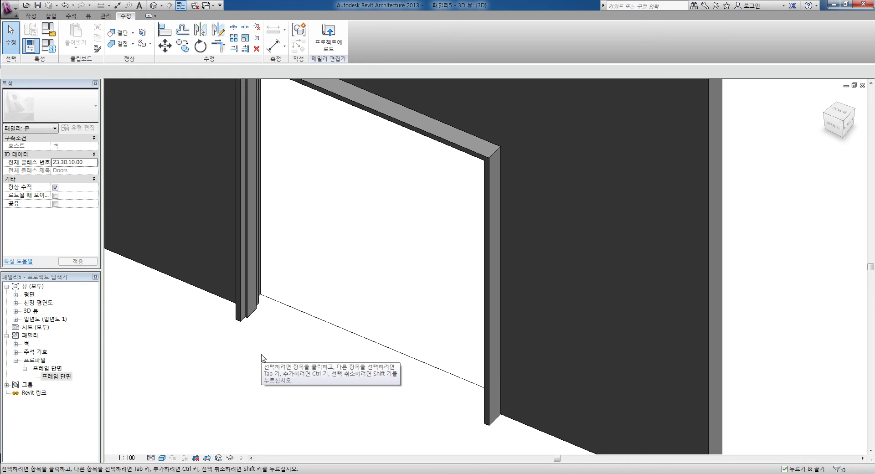
left_click(56, 377)
right_click(55, 379)
left_click(49, 369)
right_click(50, 368)
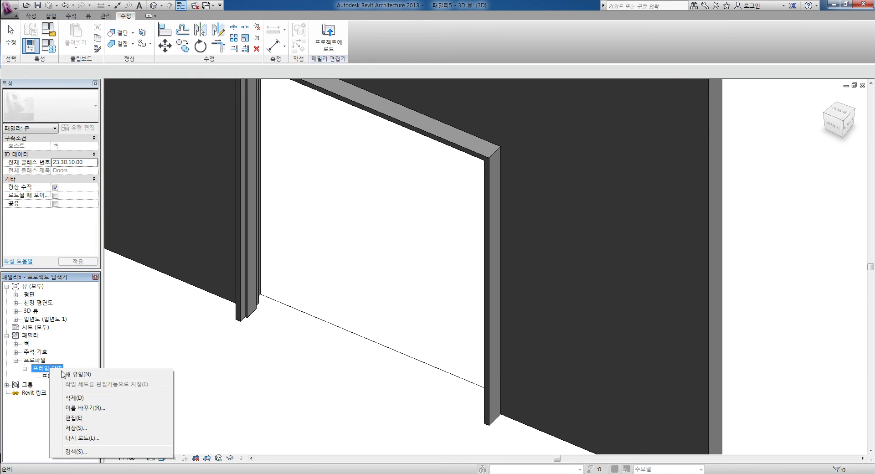
left_click(87, 418)
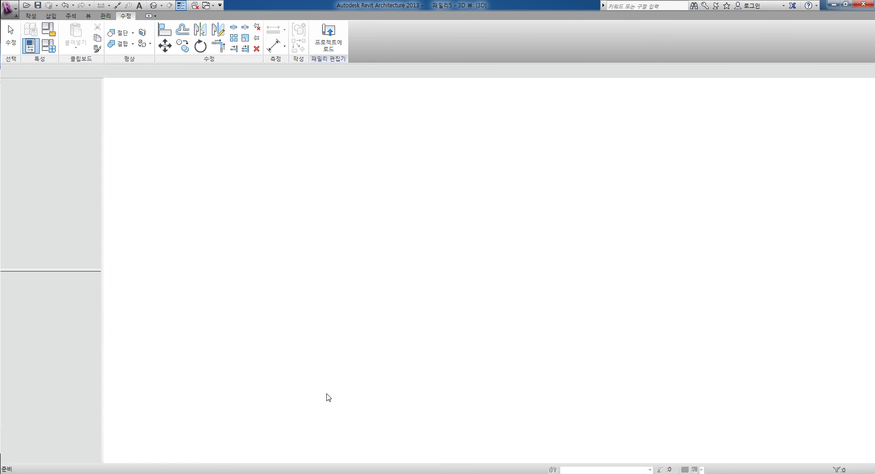
middle_click_drag(458, 250, 372, 251)
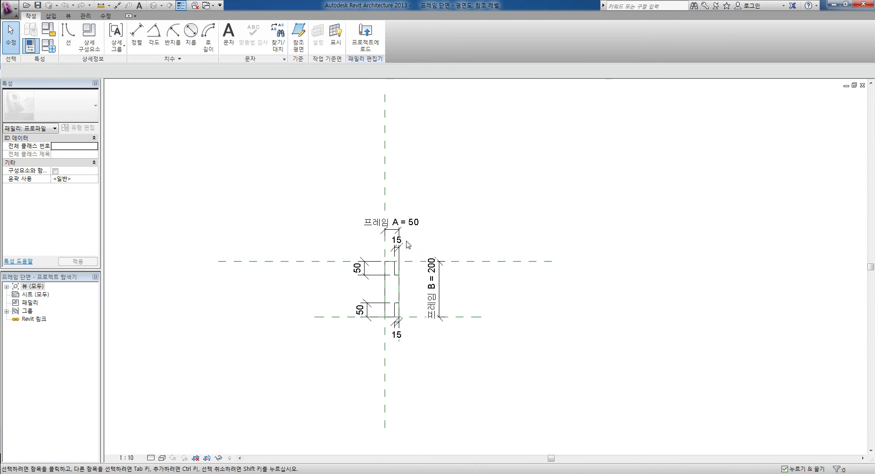
scroll(431, 278, "up", 2)
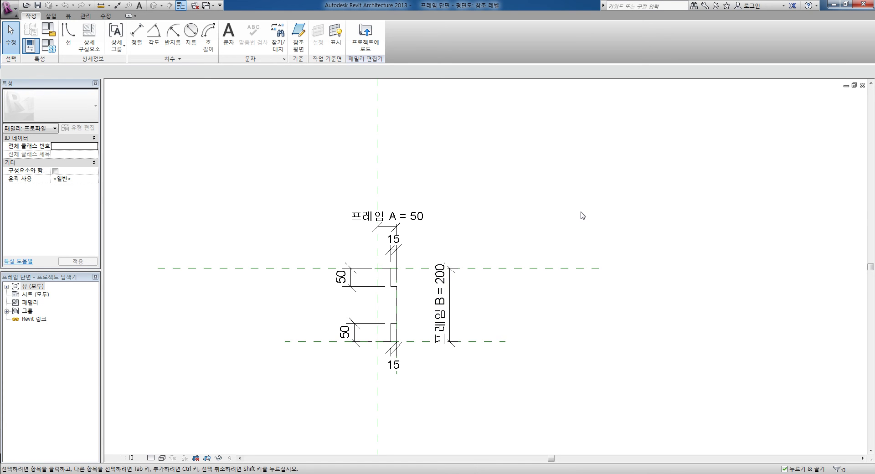
Close the frame profile family, maximize the door's 3D view and zoom out to see the whole frame.
left_click(862, 85)
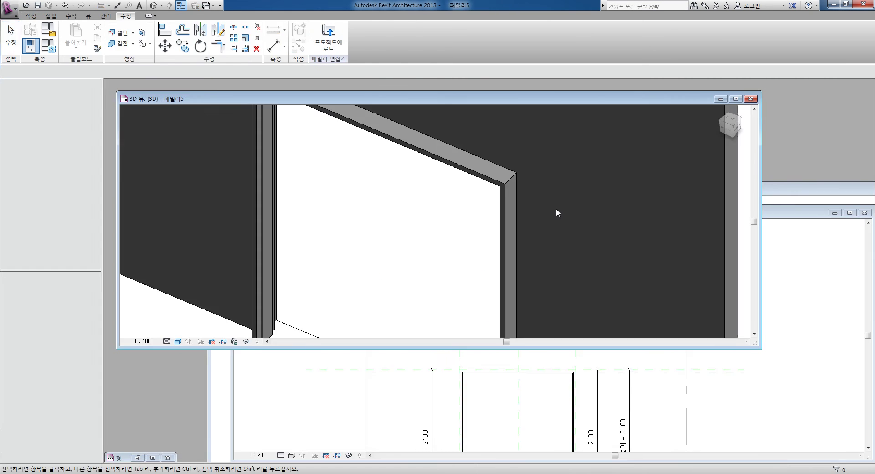
left_click(736, 99)
scroll(398, 220, "down", 2)
scroll(398, 226, "down", 1)
middle_click_drag(398, 226, 411, 231, "shift")
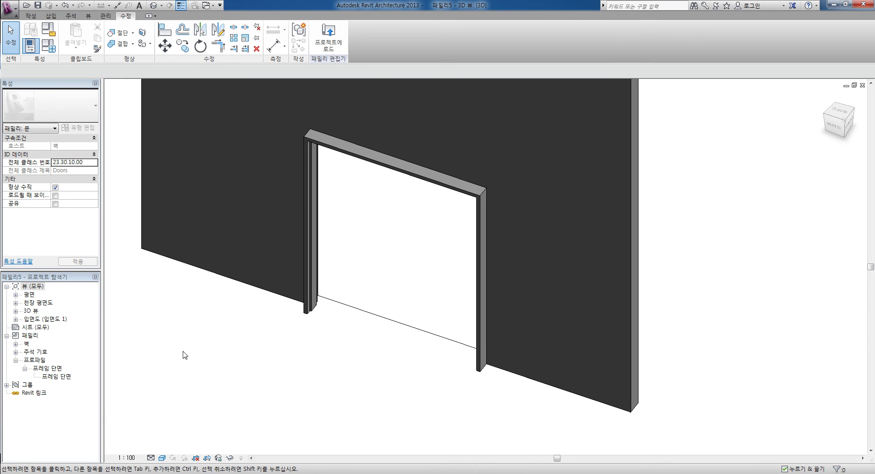
left_click(54, 376)
right_click(55, 376)
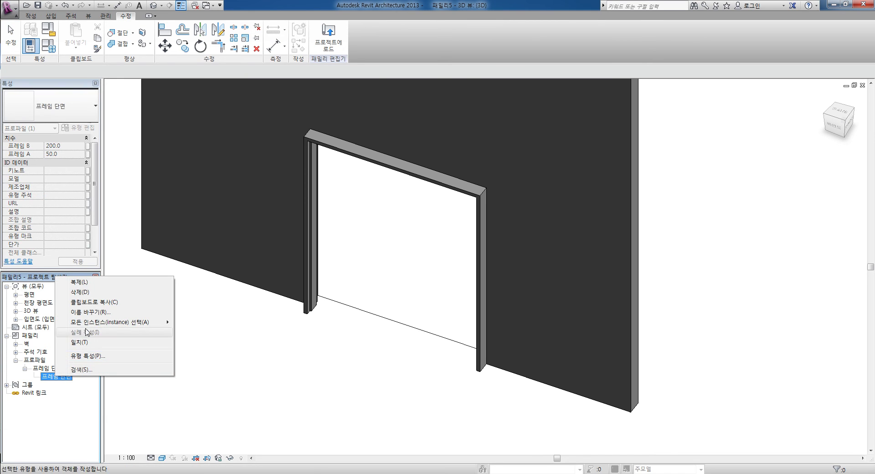
double_click(51, 378)
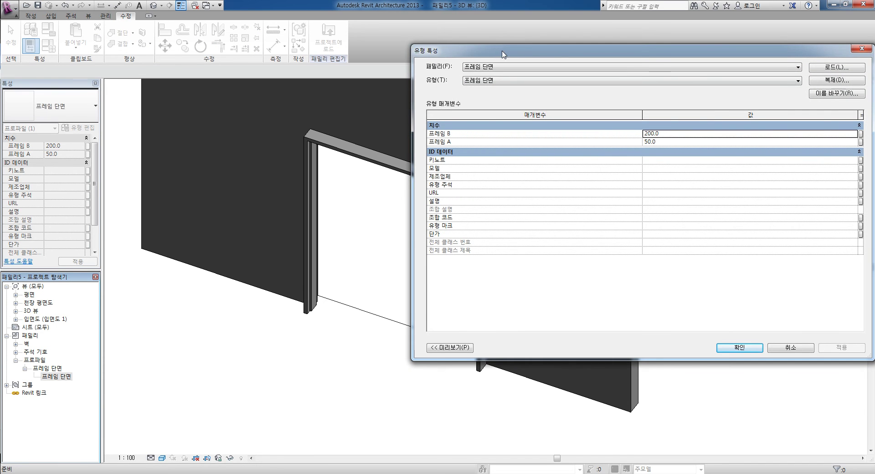
left_click_drag(501, 50, 323, 46)
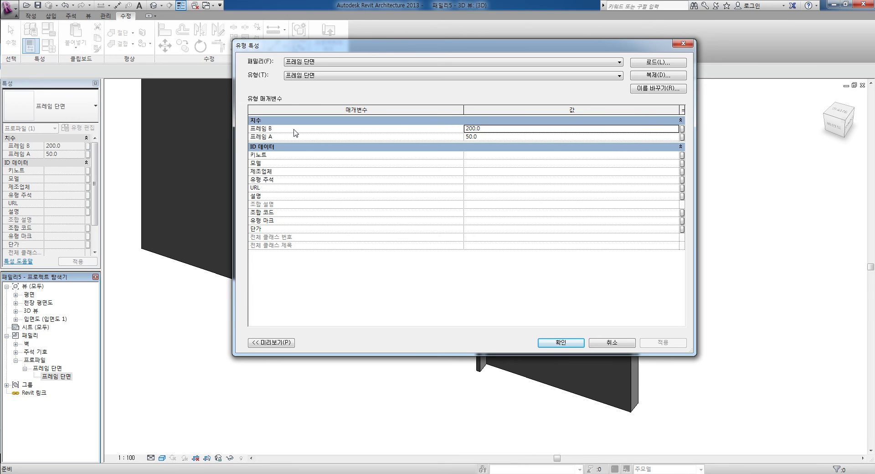
left_click(684, 44)
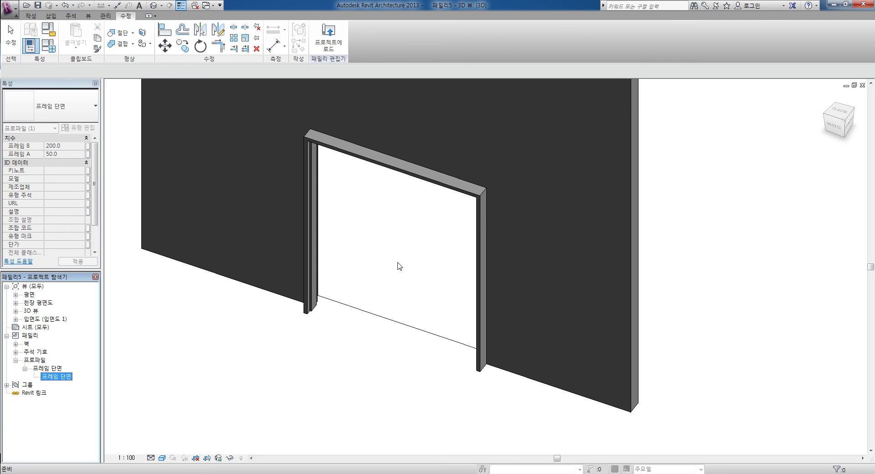
In Family Types, add instance length parameters 프레임 A and 프레임 B, then OK.
left_click(52, 49)
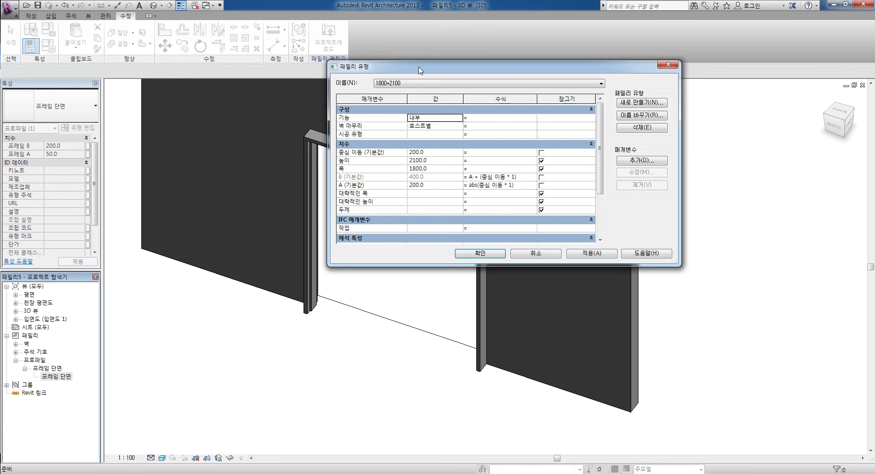
left_click_drag(426, 68, 417, 64)
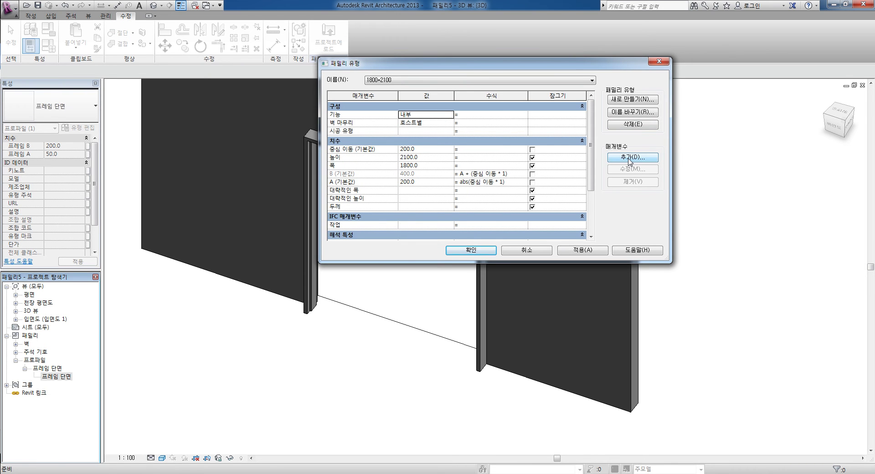
left_click(628, 159)
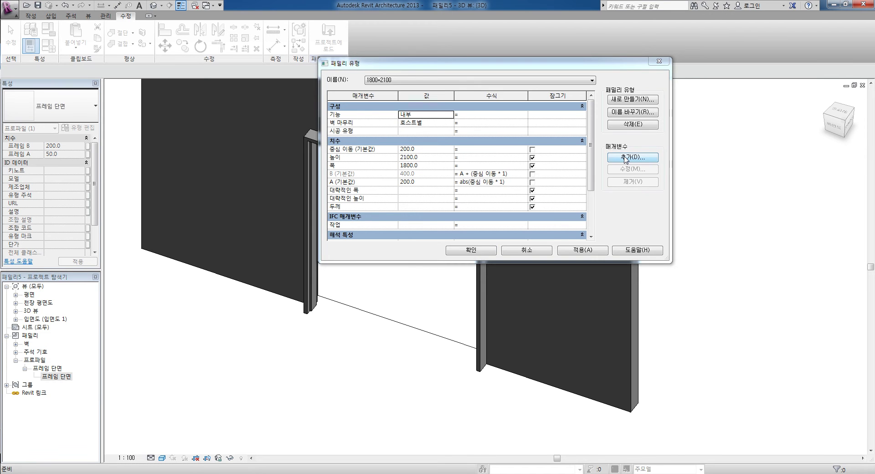
left_click_drag(452, 89, 468, 87)
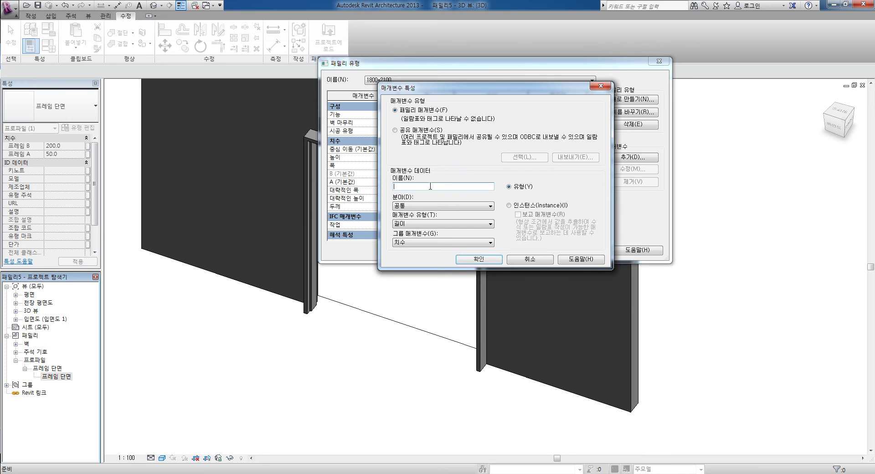
type("프레임 A")
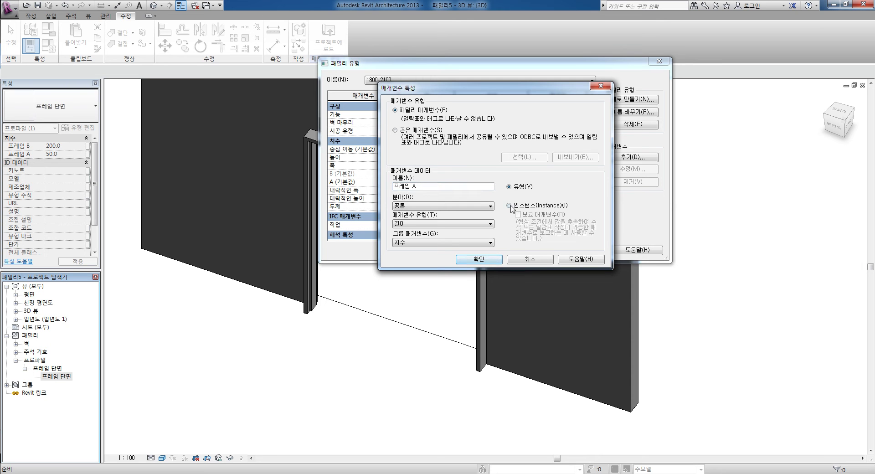
left_click(509, 205)
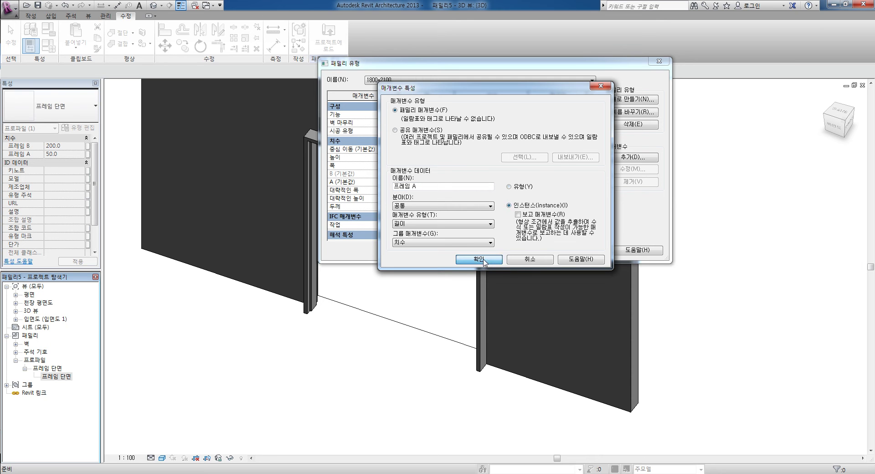
left_click(478, 259)
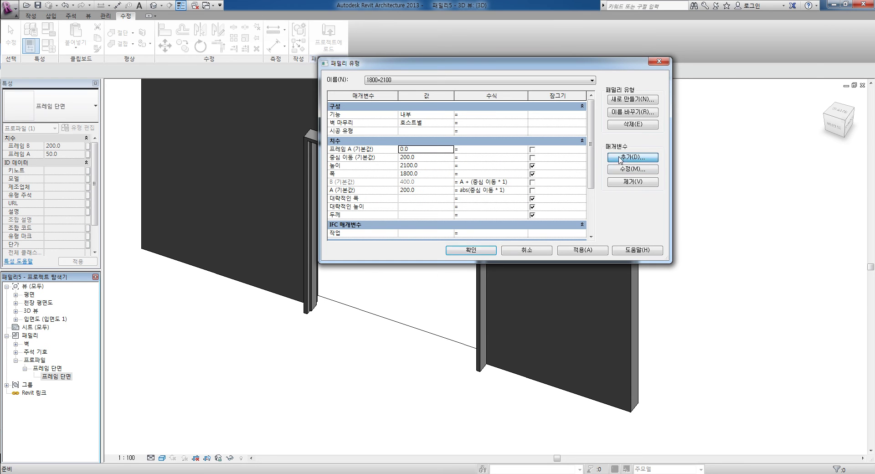
left_click(621, 159)
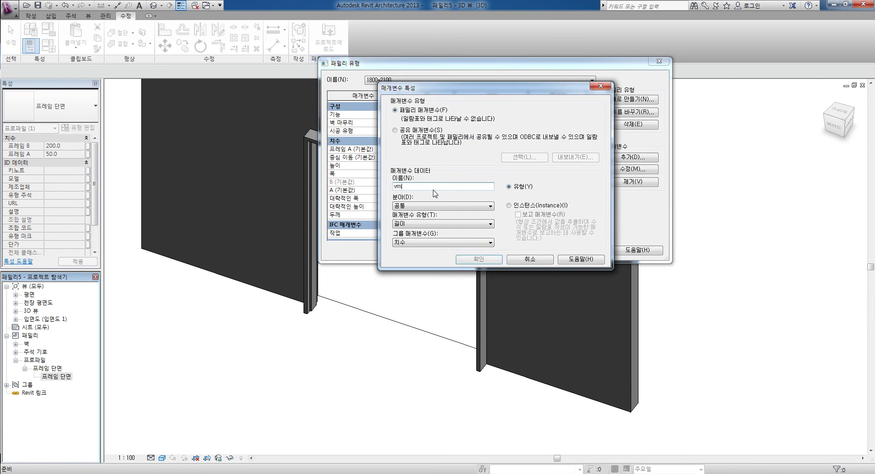
type("ㅍㅐ")
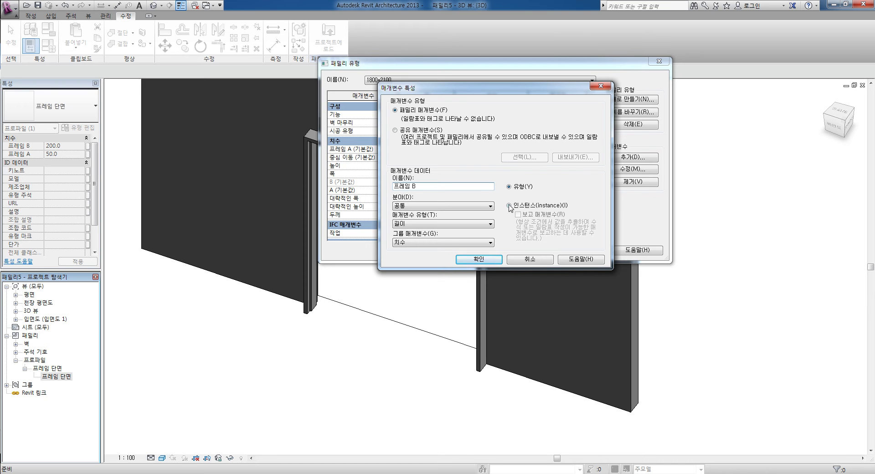
left_click(510, 206)
left_click(480, 260)
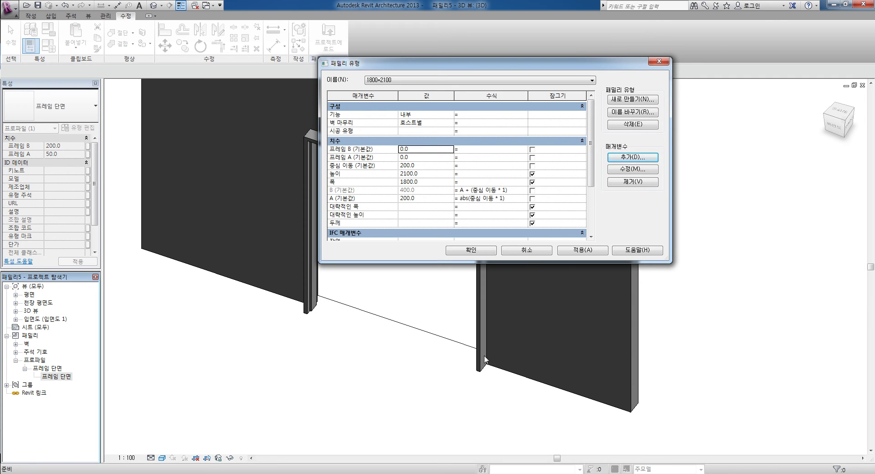
left_click(471, 250)
double_click(68, 378)
left_click(525, 129)
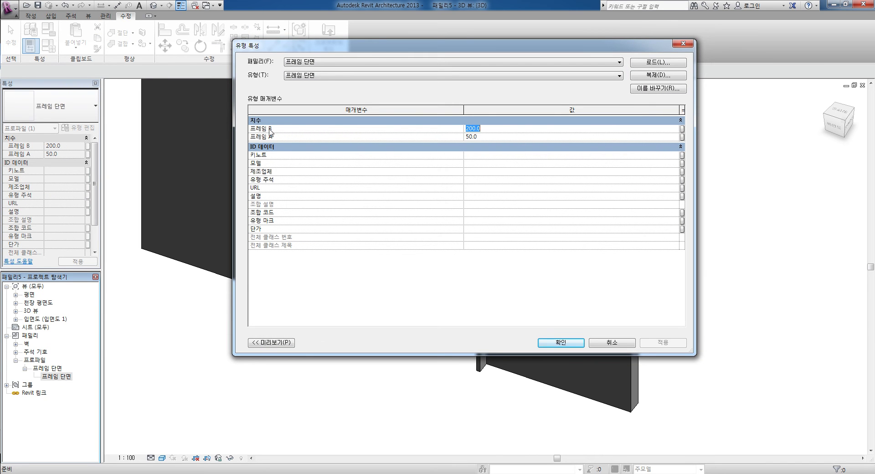
left_click(681, 129)
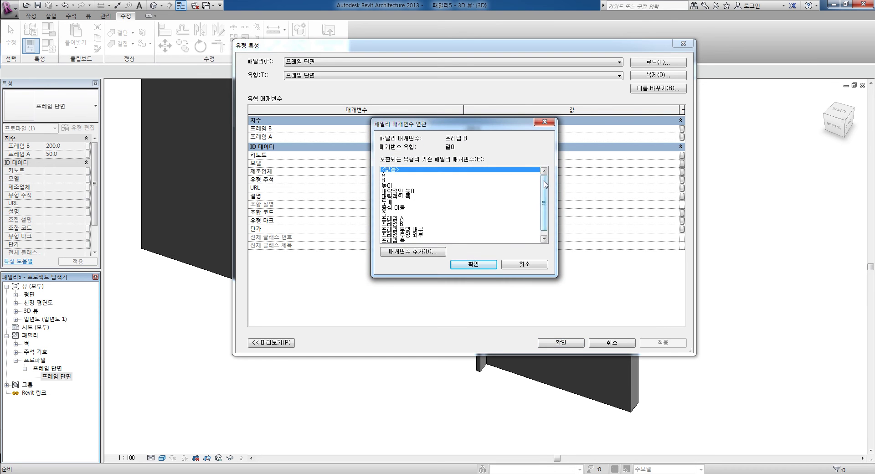
scroll(543, 200, "down", 1)
left_click(400, 219)
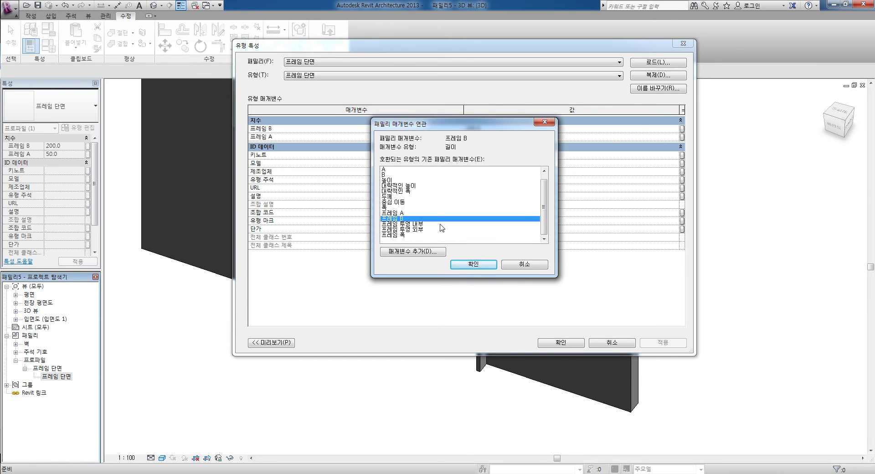
left_click(465, 264)
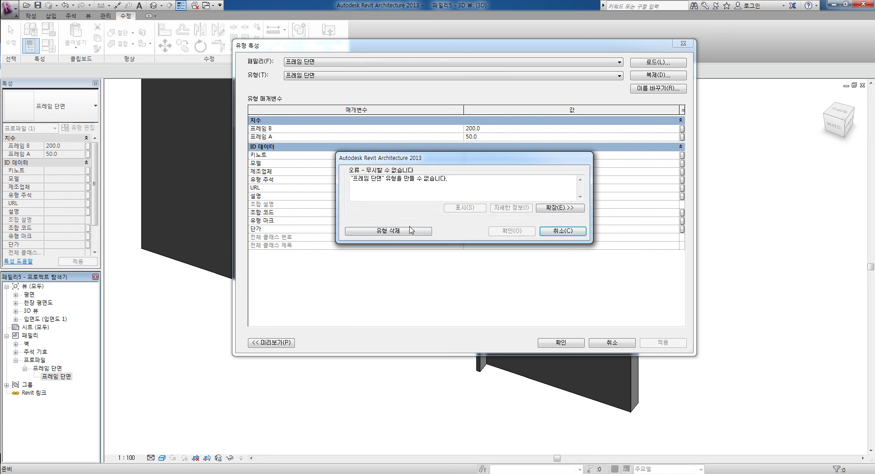
left_click_drag(497, 158, 455, 196)
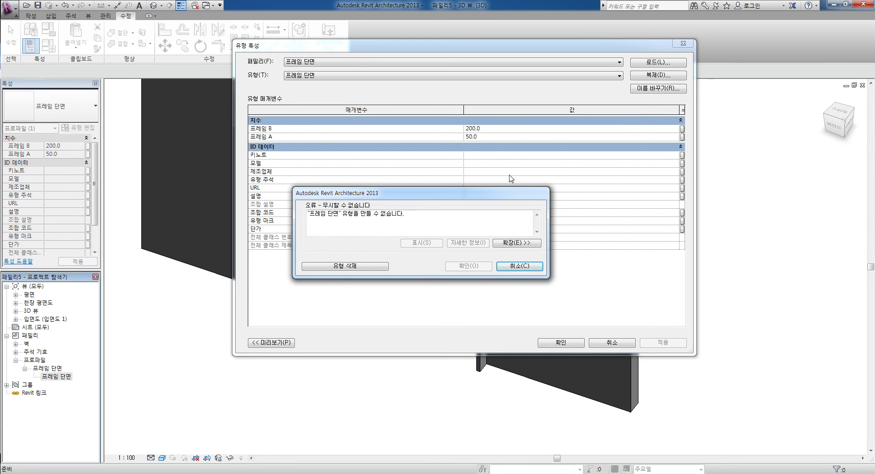
left_click_drag(503, 193, 494, 178)
left_click(514, 252)
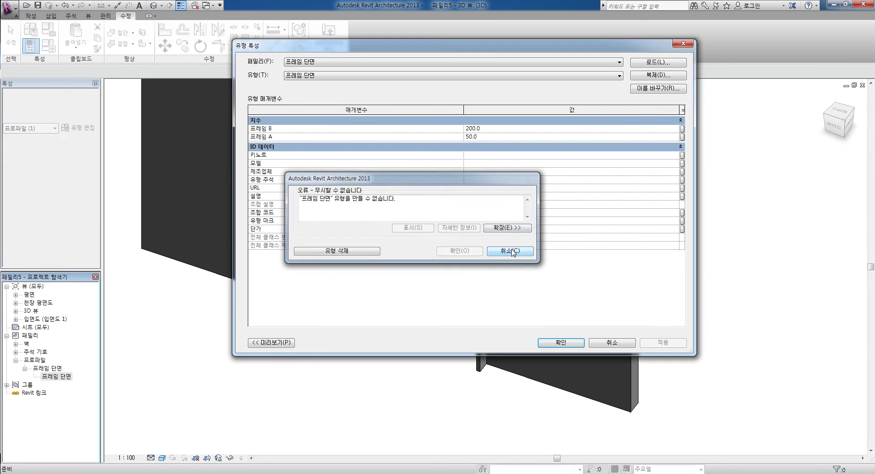
left_click(609, 343)
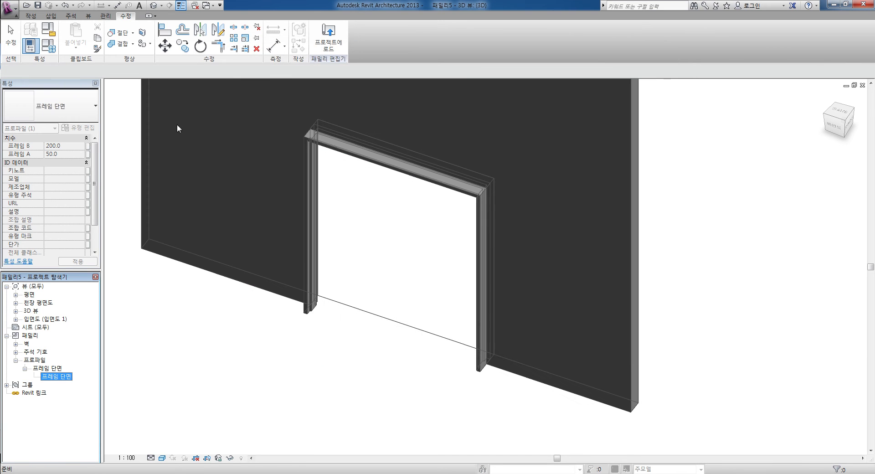
Set the family's 프레임 A value to 50 and enter a 프레임 B value, then apply.
left_click(131, 124)
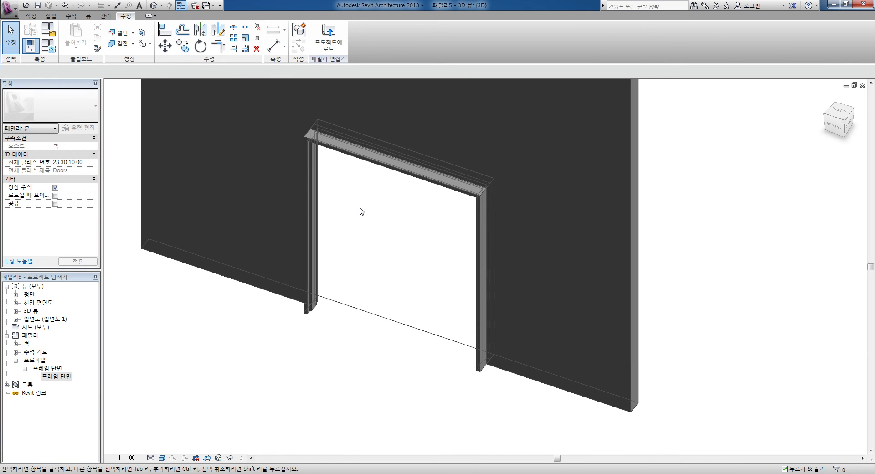
scroll(360, 211, "down", 2)
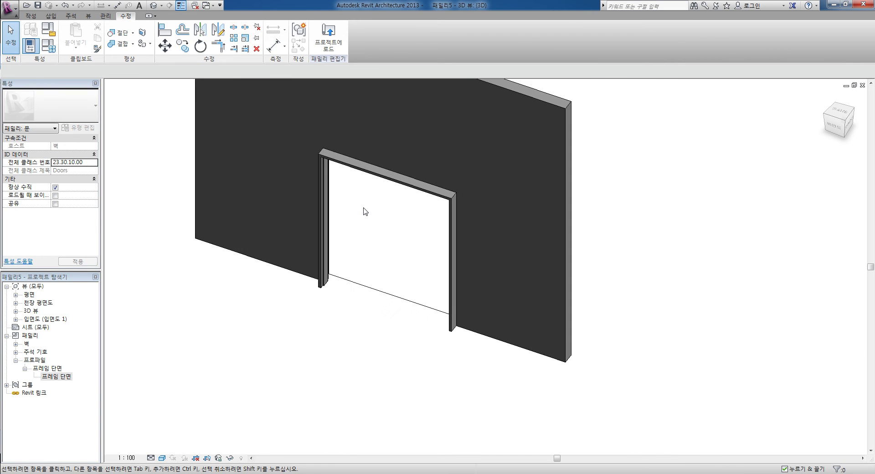
left_click(44, 45)
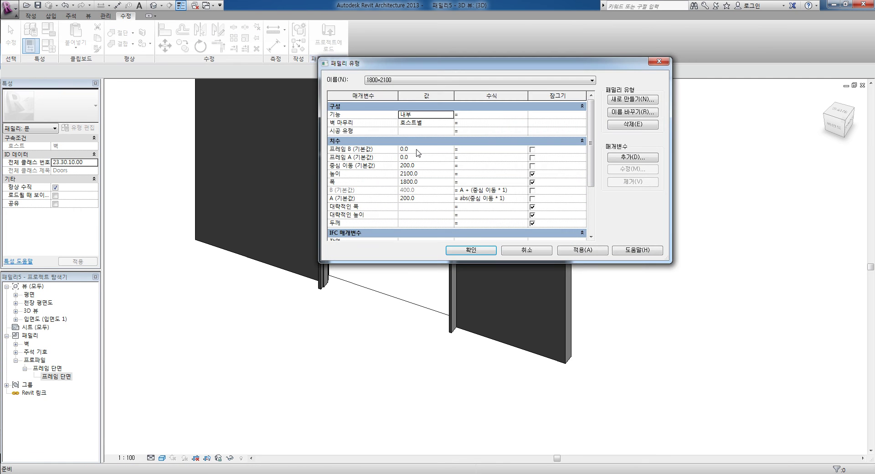
left_click(417, 158)
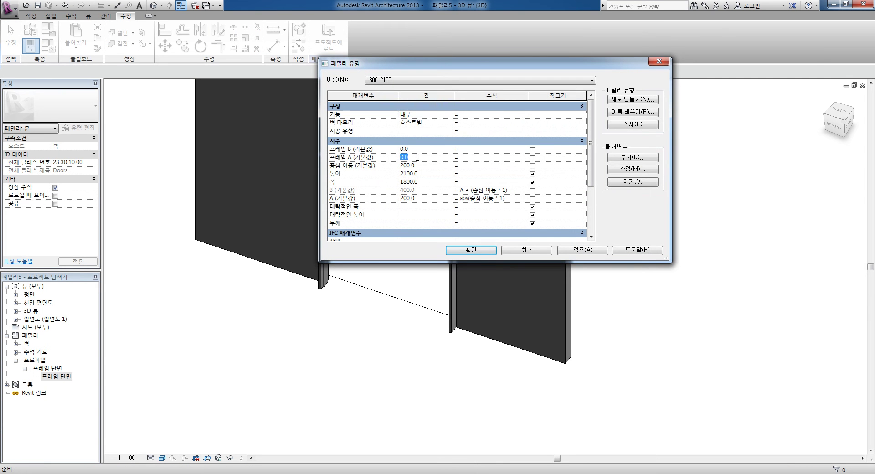
type("50")
left_click(412, 149)
left_click(577, 254)
left_click(472, 254)
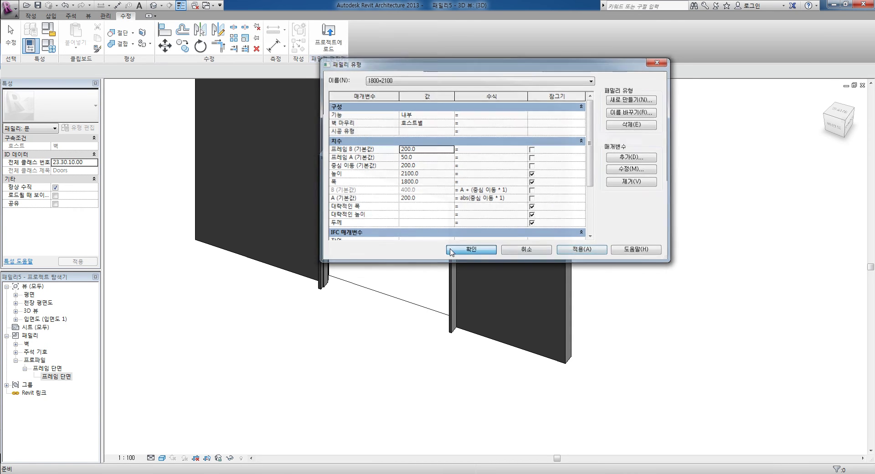
In the 프레임 단면 type properties, associate 프레임 B and 프레임 A with the matching family parameters.
left_click(55, 369)
double_click(58, 375)
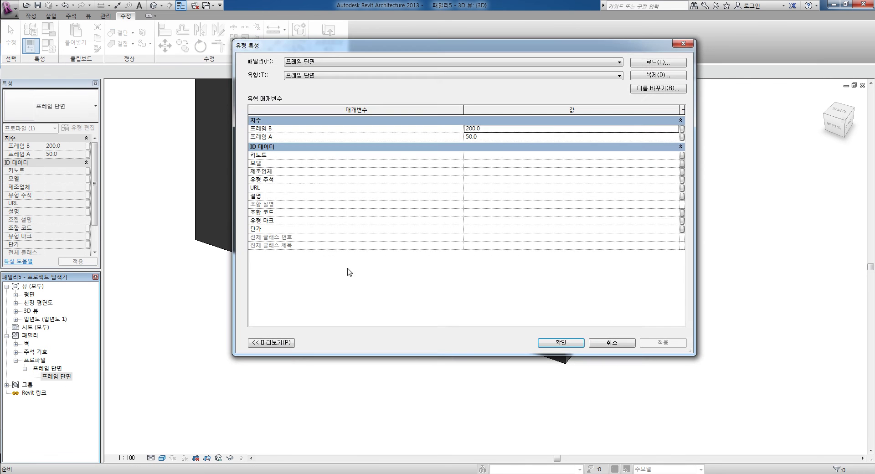
left_click(604, 130)
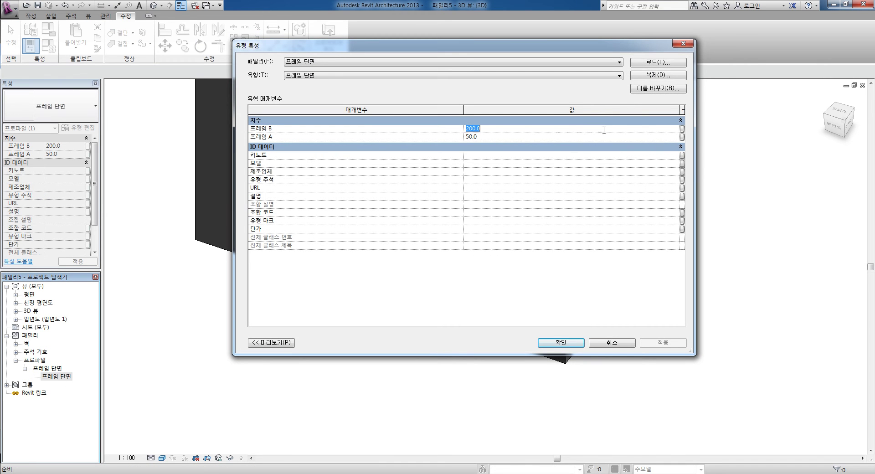
left_click(682, 129)
left_click(401, 222)
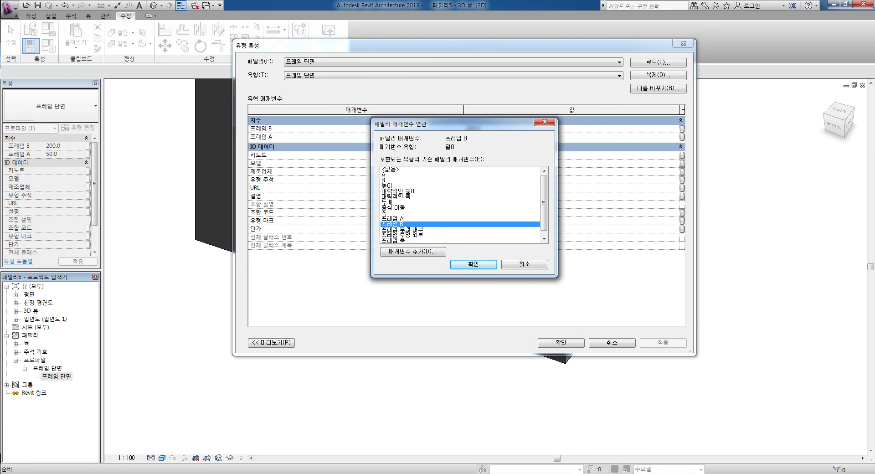
left_click(469, 266)
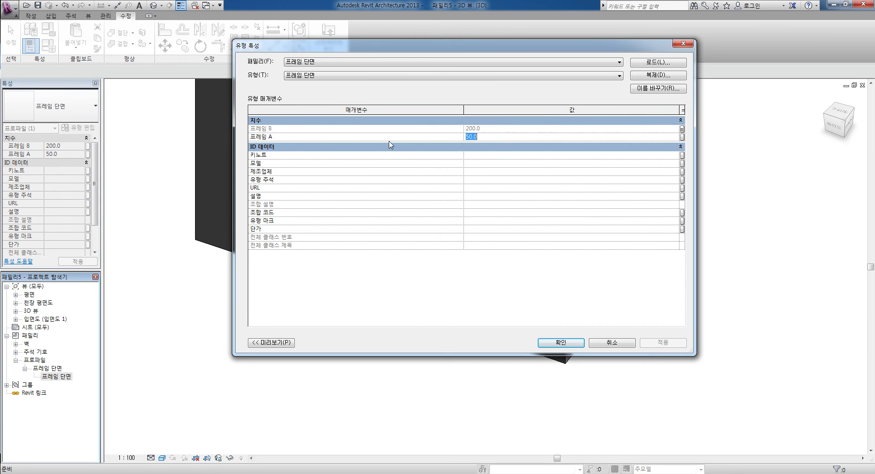
left_click(682, 137)
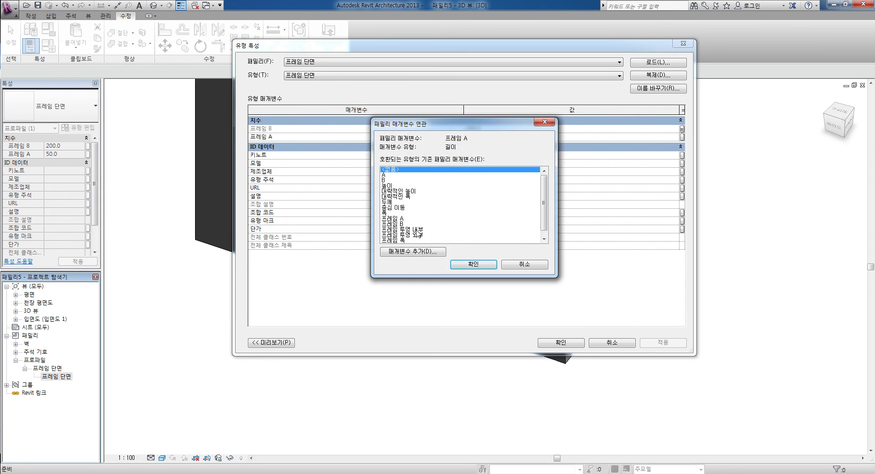
left_click(401, 220)
left_click(478, 265)
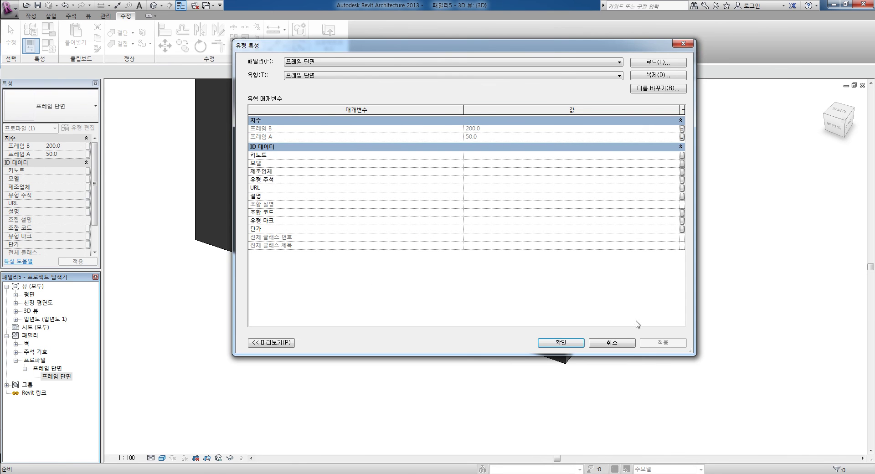
left_click(560, 342)
left_click(405, 348)
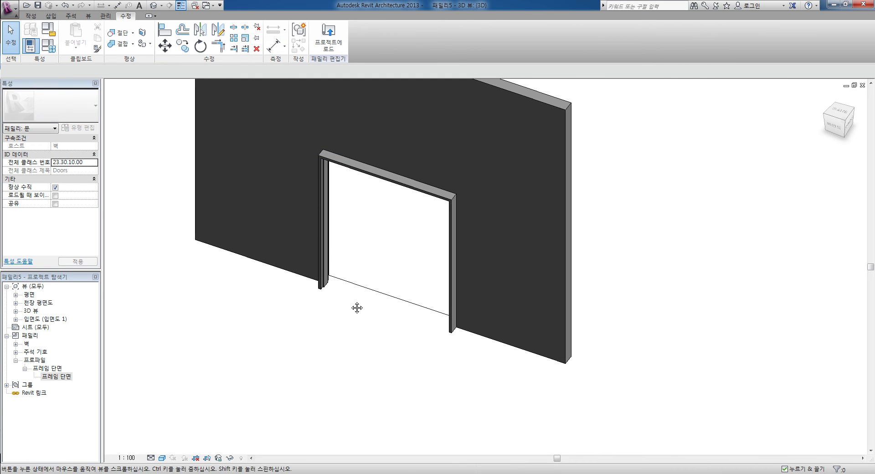
Open the 참조 레벨 floor plan and zoom to the door opening.
middle_click_drag(357, 308, 332, 283, "shift")
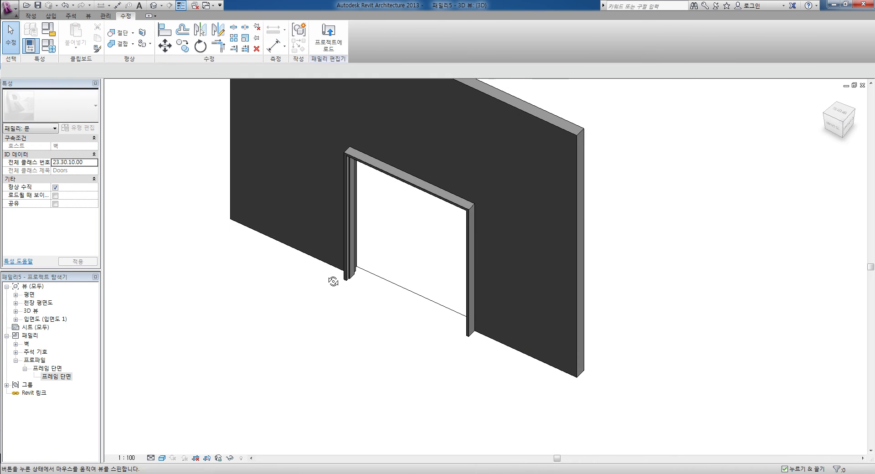
double_click(29, 295)
double_click(44, 302)
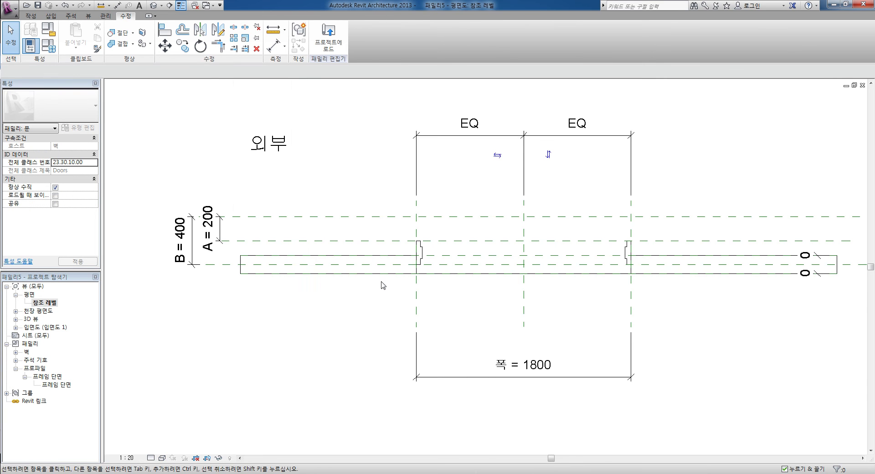
scroll(356, 253, "up", 1)
scroll(357, 254, "up", 2)
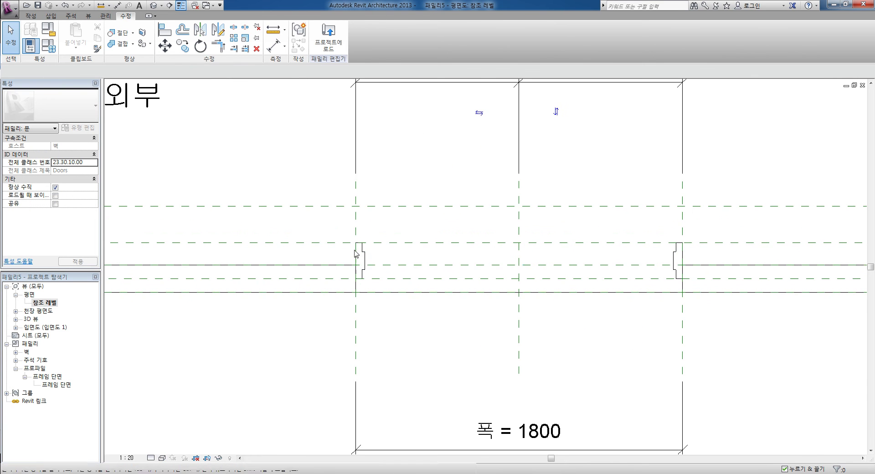
middle_click_drag(356, 254, 335, 241)
Test 프레임 B at 300 in Family Types, then restore it to 200 and OK.
left_click(48, 45)
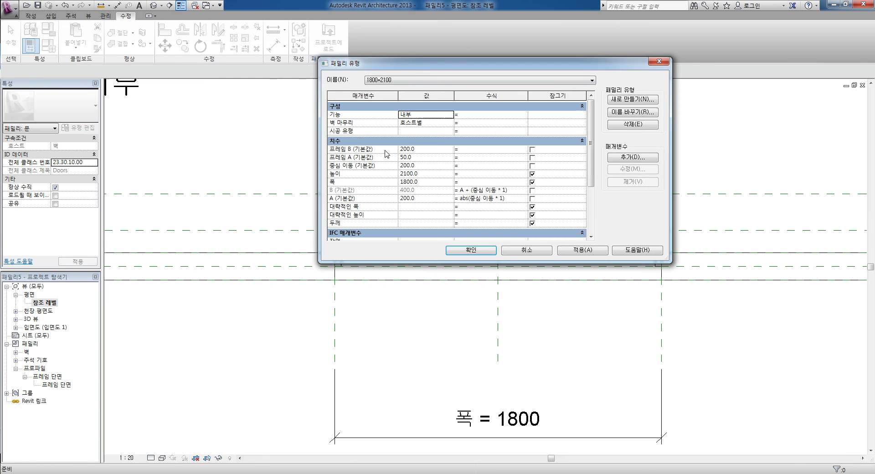
mouse_move(414, 68)
left_mouse_down()
mouse_move(504, 97)
mouse_move(496, 92)
left_mouse_up()
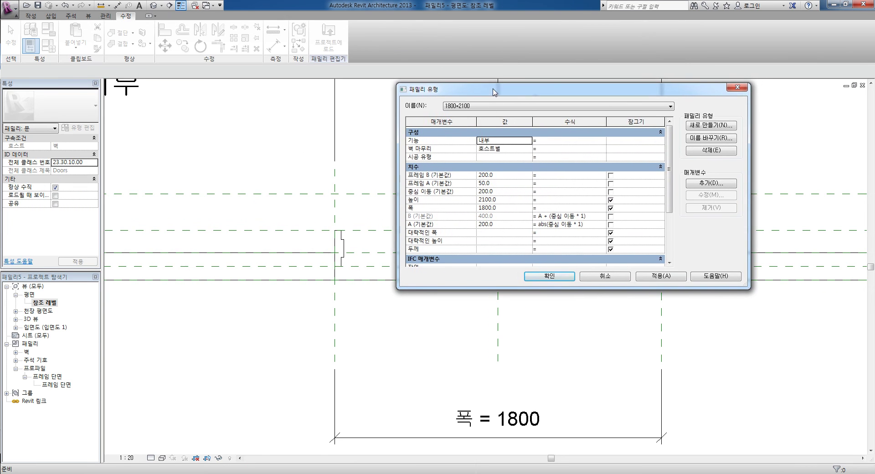
left_click(508, 175)
type("300")
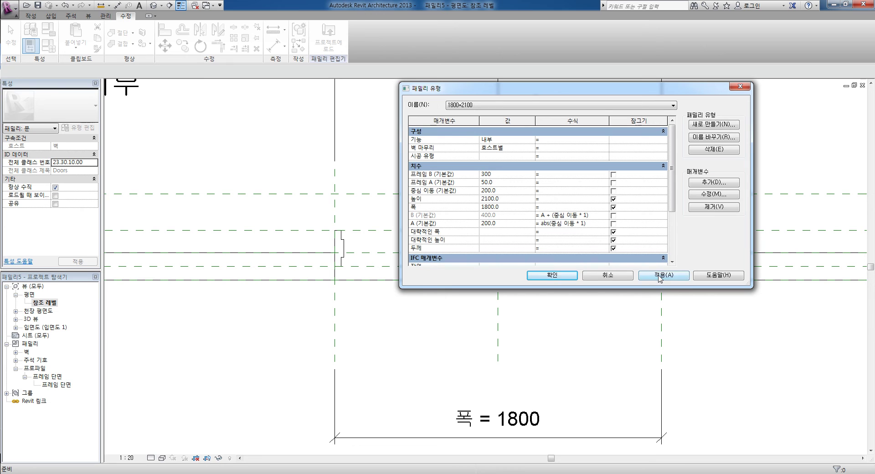
left_click(660, 275)
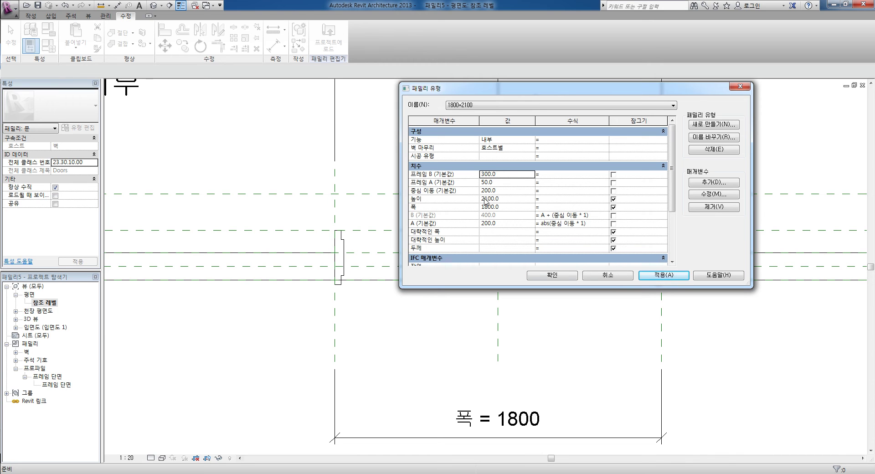
left_click(501, 174)
type("200")
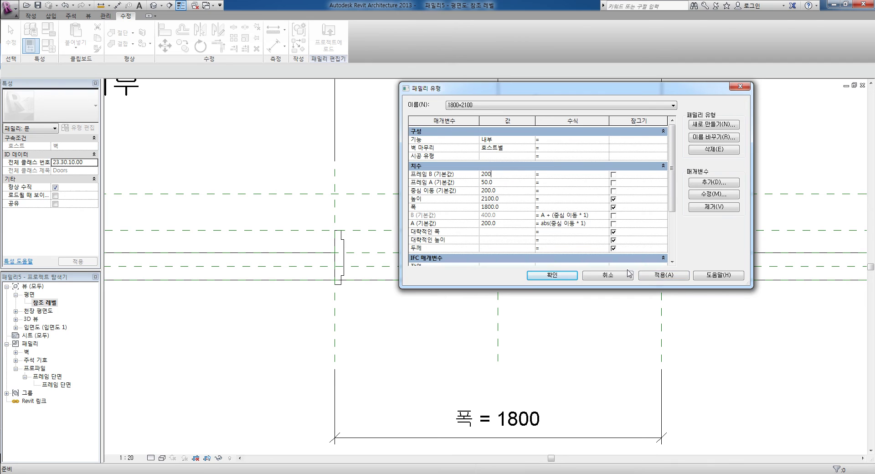
left_click(664, 275)
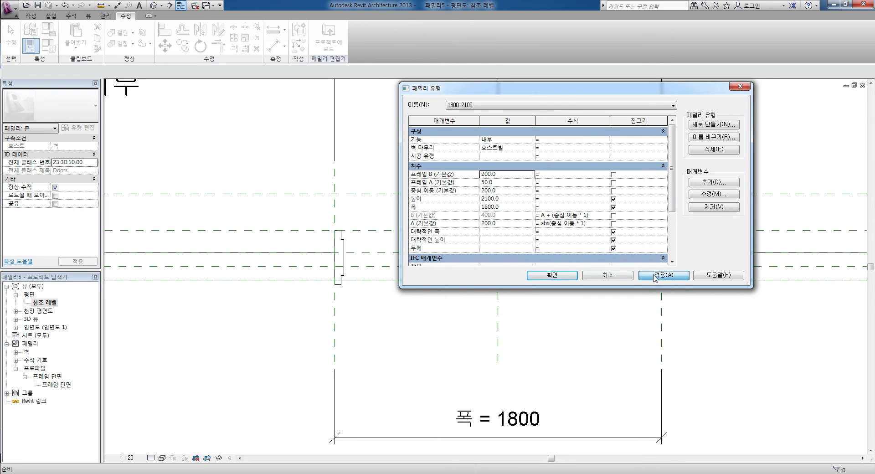
left_click(552, 275)
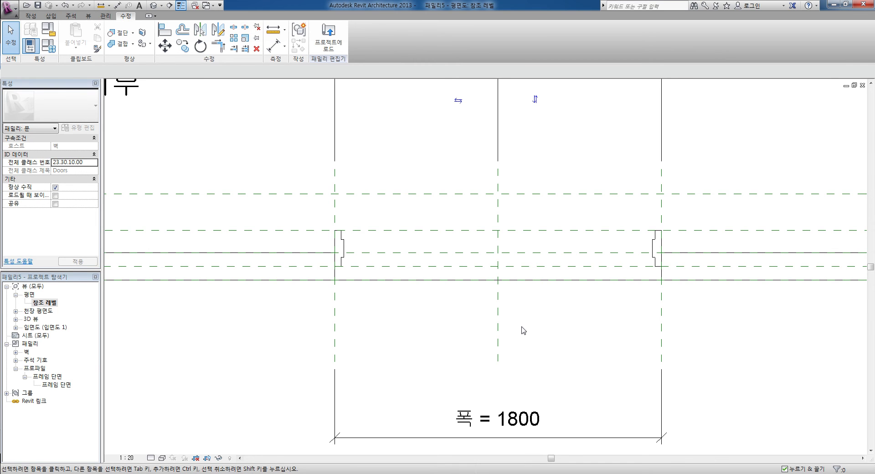
Open the 내부 interior elevation.
scroll(523, 330, "up", 1)
double_click(47, 327)
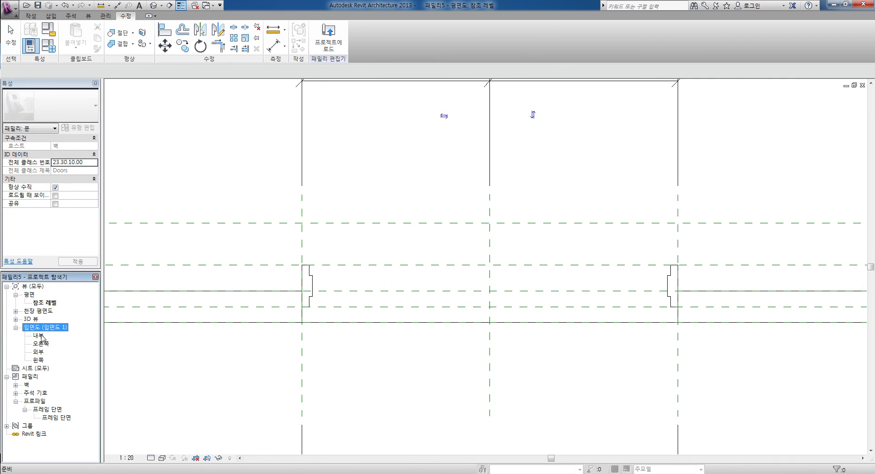
double_click(39, 336)
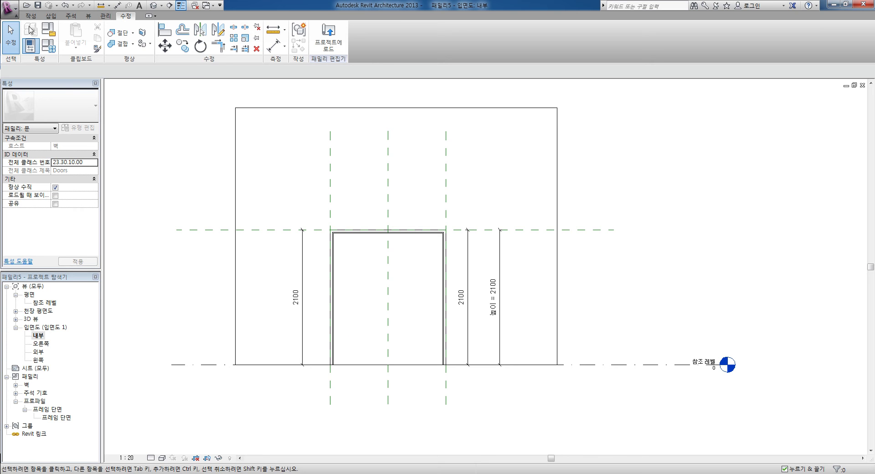
Extrude a rectangle from the frame's lower-left corner to the top middle as the 850 × 2050 left leaf.
left_click(30, 16)
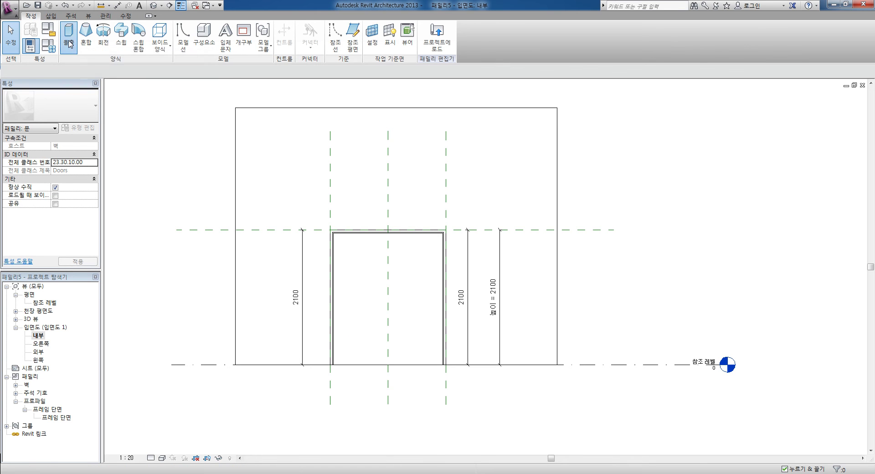
left_click(69, 42)
left_click(346, 28)
scroll(339, 365, "up", 1)
scroll(332, 369, "up", 2)
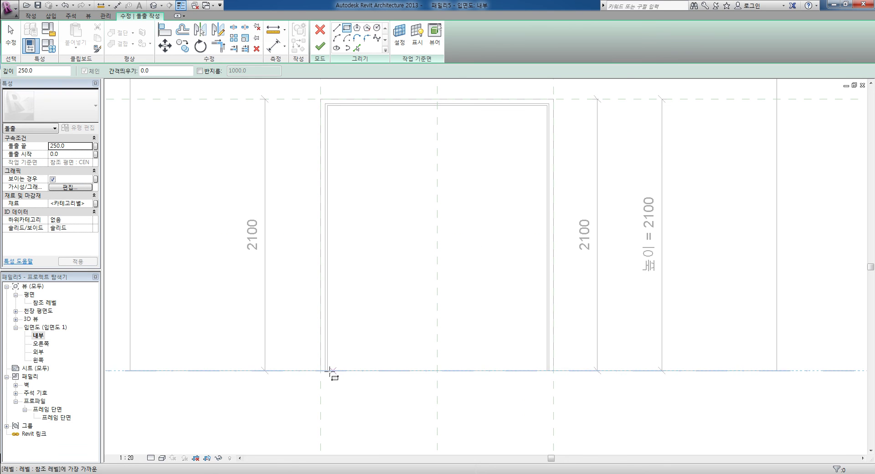
left_click(327, 370)
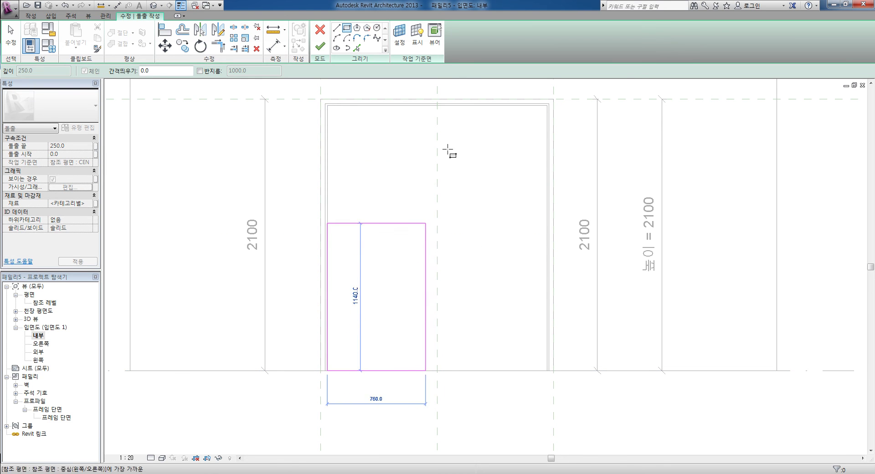
left_click(437, 106)
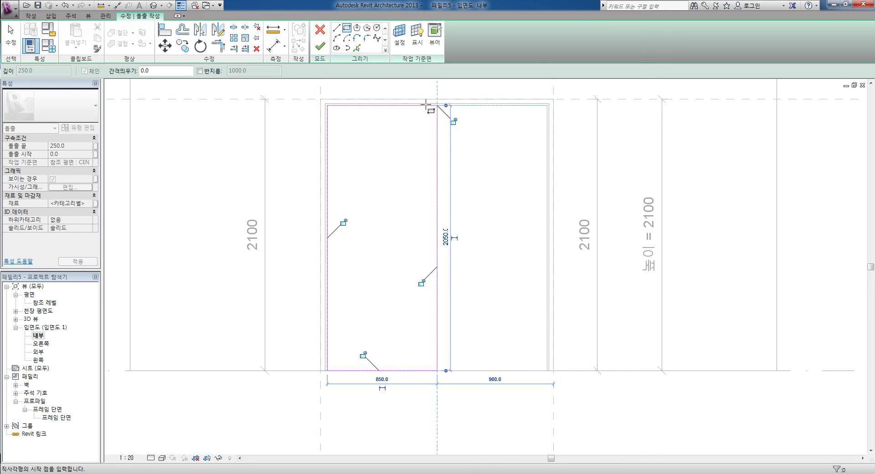
left_click(325, 47)
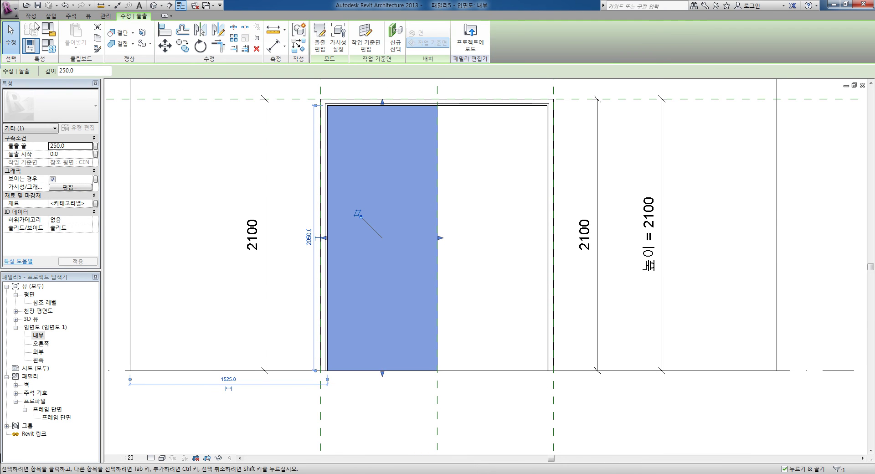
left_click(38, 18)
left_click(68, 35)
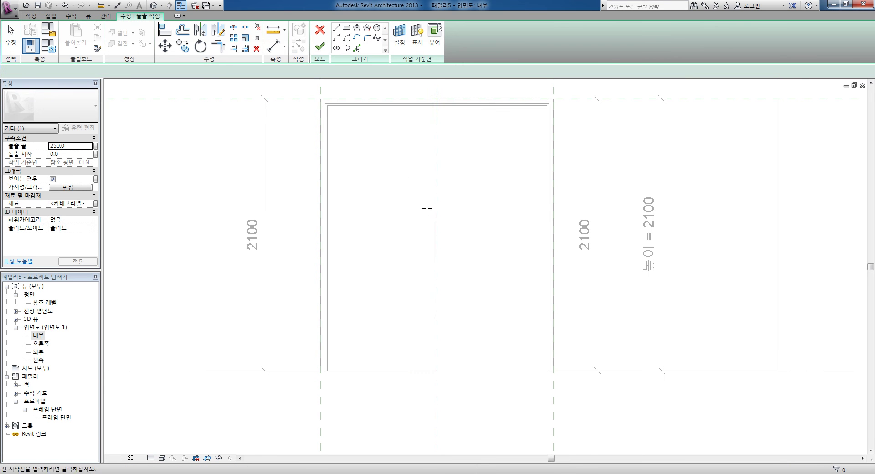
Sketch the right leaf rectangle from the opening's bottom centre to the frame's top-right corner.
left_click(347, 27)
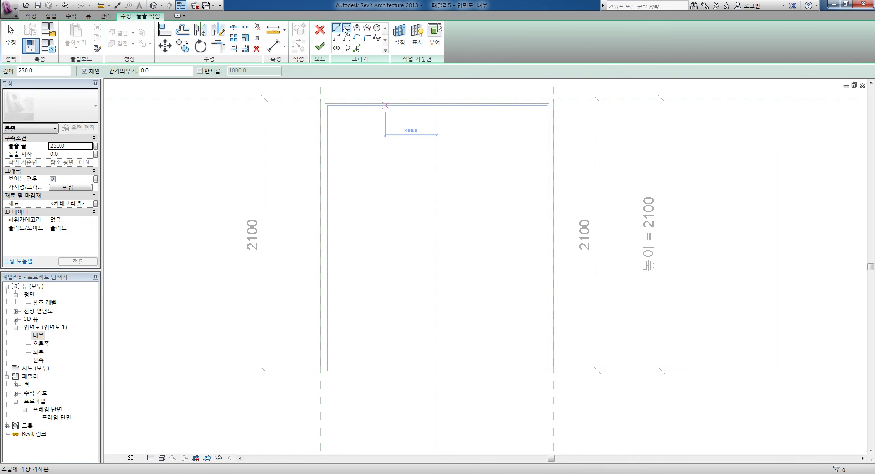
left_click(437, 370)
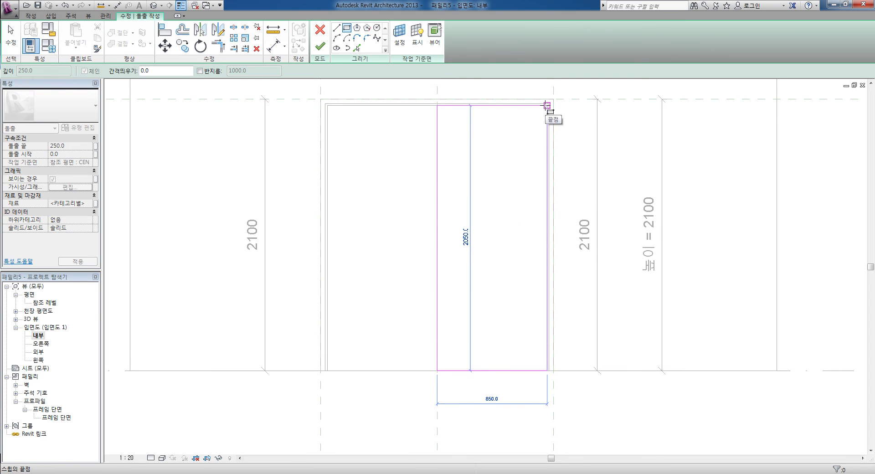
left_click(547, 106)
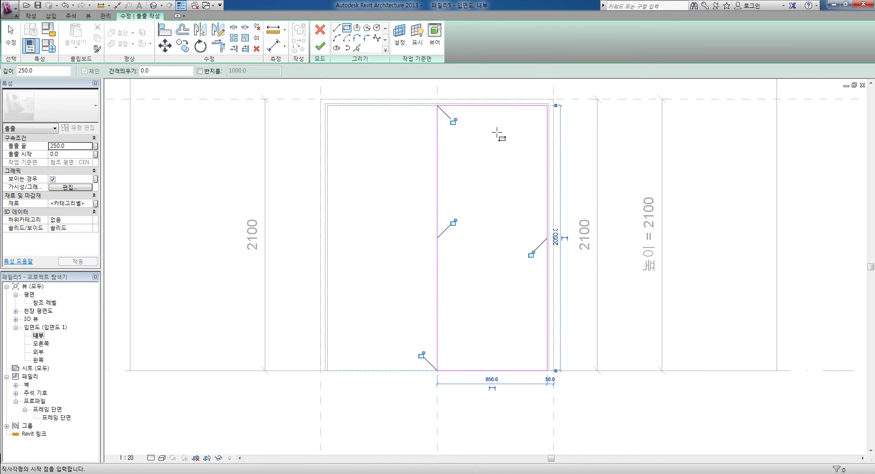
scroll(497, 132, "up", 1)
scroll(497, 133, "up", 1)
key("Escape")
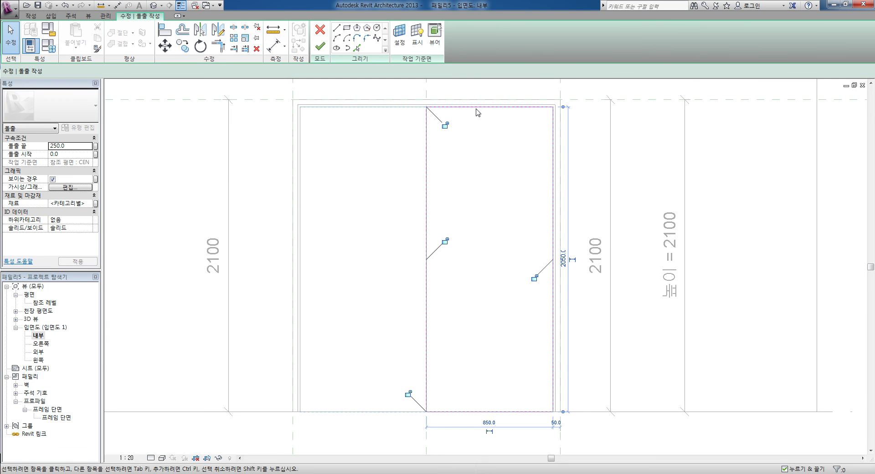
key("Escape")
Align the rectangle's top and right edges to the reference lines and finish the extrusion.
left_click(167, 32)
left_click(441, 106)
left_click(444, 107)
left_click(555, 140)
left_click(553, 142)
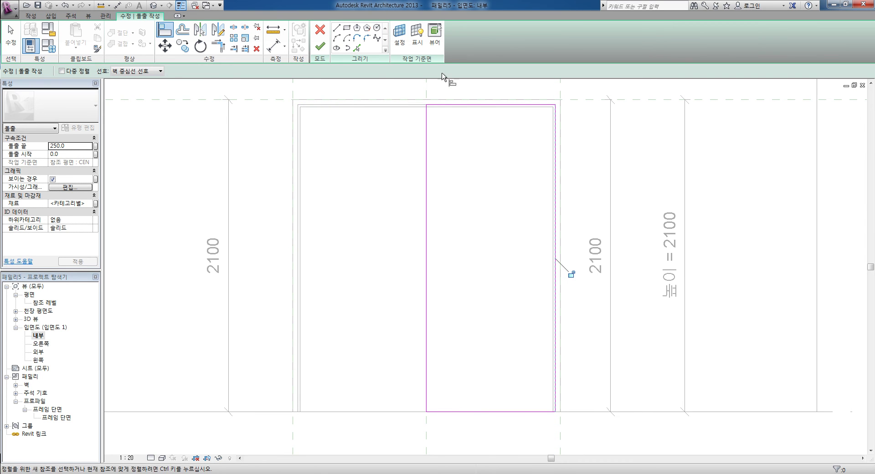
left_click(320, 46)
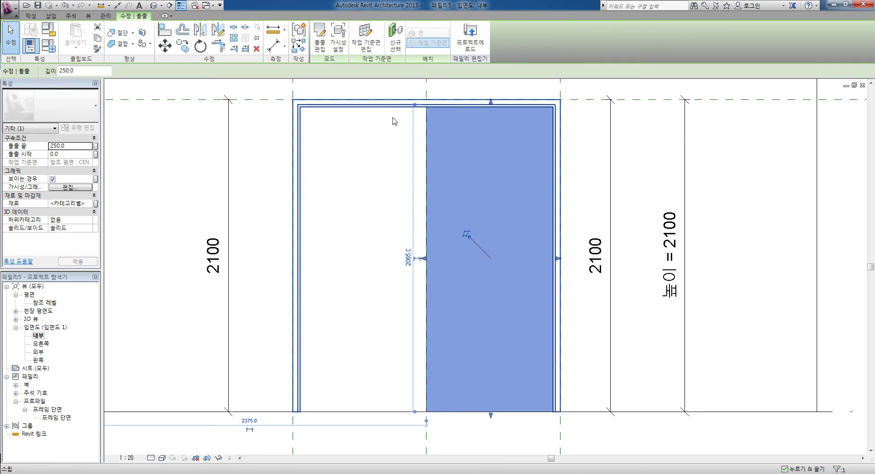
left_click(409, 118)
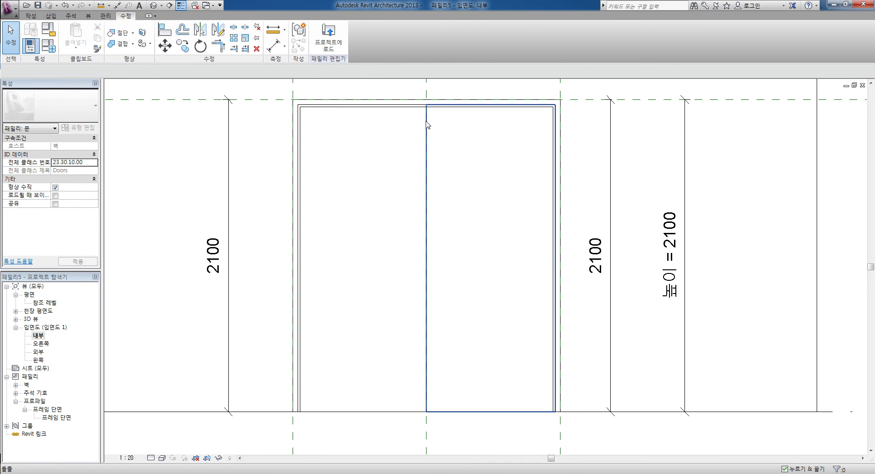
Re-edit the left leaf extrusion, align its top and left sketch edges to the frame references, and finish.
key("Tab")
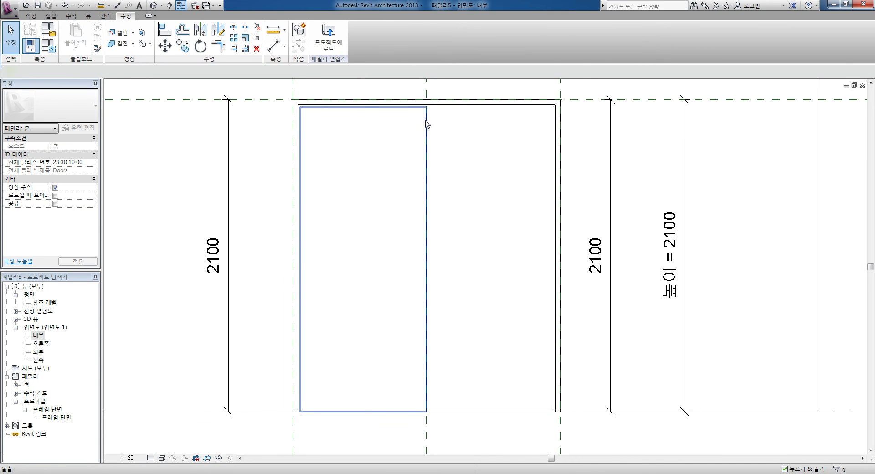
double_click(427, 125)
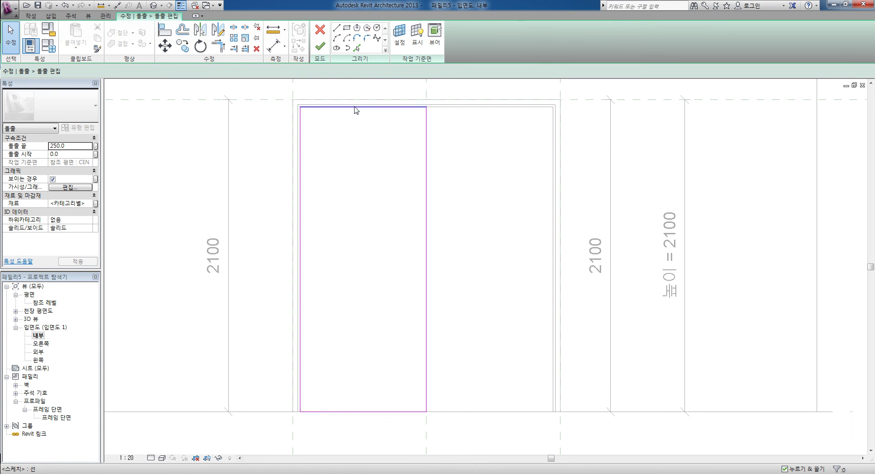
key("a")
key("l")
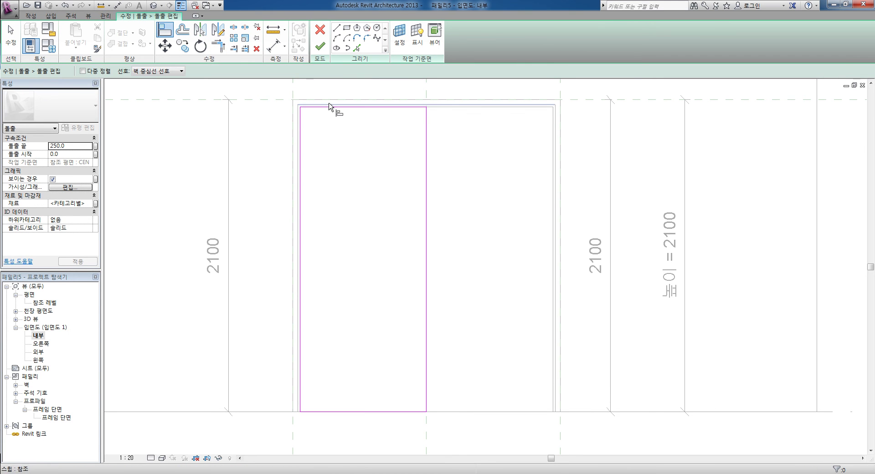
left_click(328, 107)
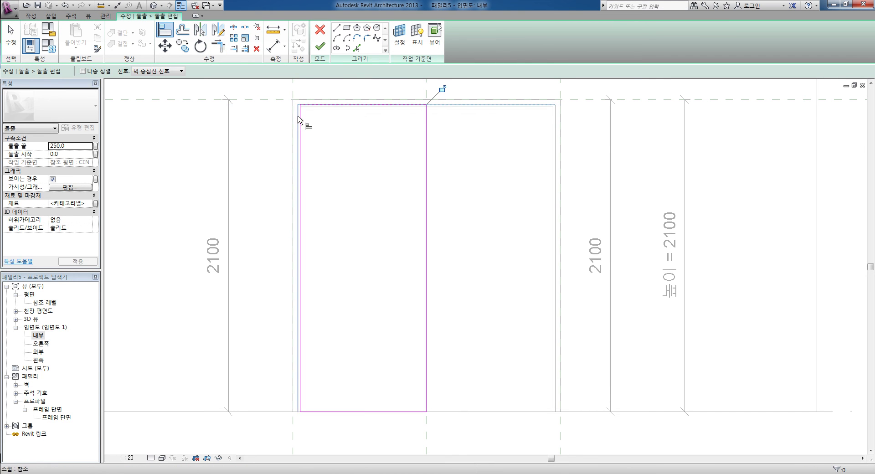
left_click(298, 121)
left_click(300, 121)
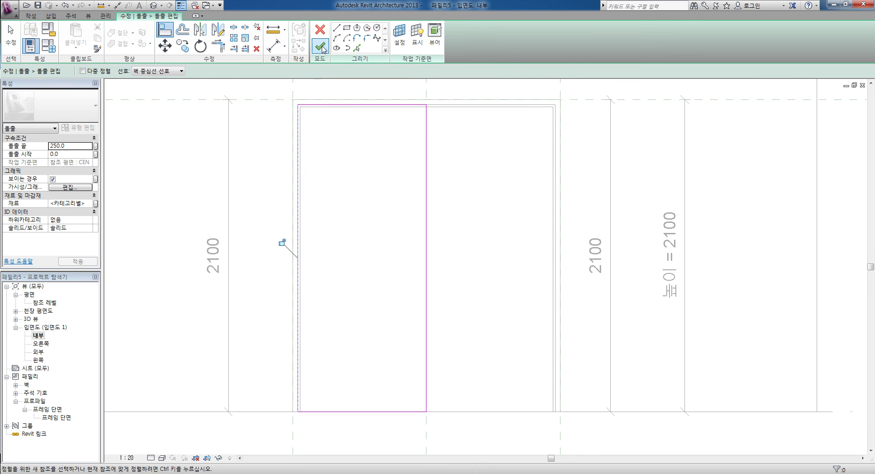
left_click(320, 46)
scroll(372, 246, "down", 1)
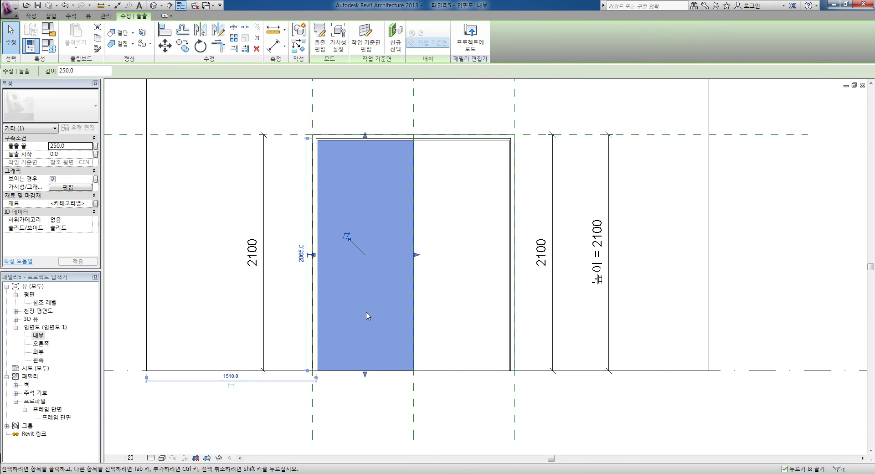
left_click(364, 390)
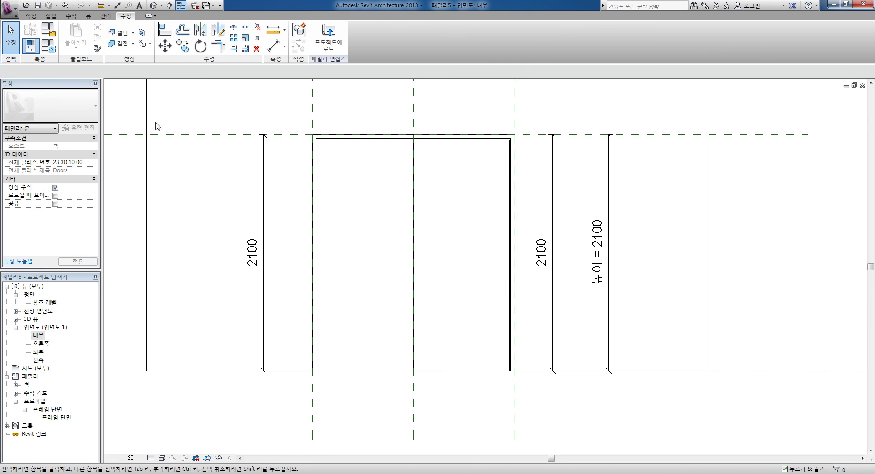
Open the 참조 레벨 floor plan and inspect a door leaf extrusion's properties.
double_click(46, 302)
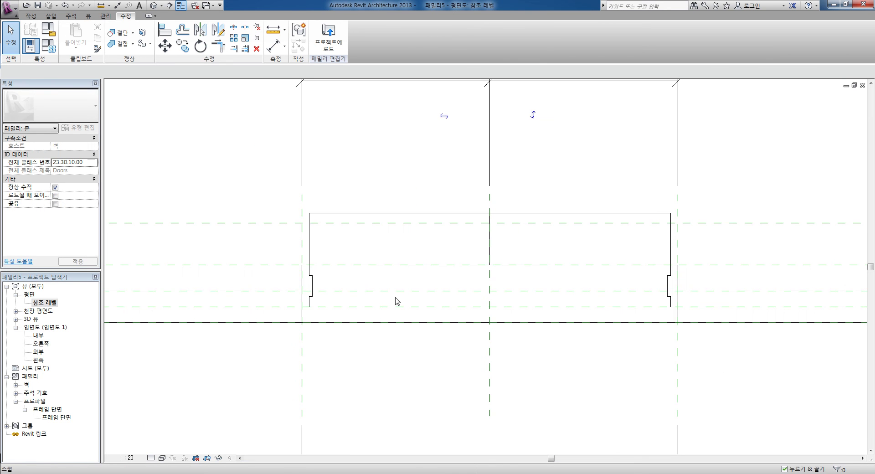
left_click(353, 213)
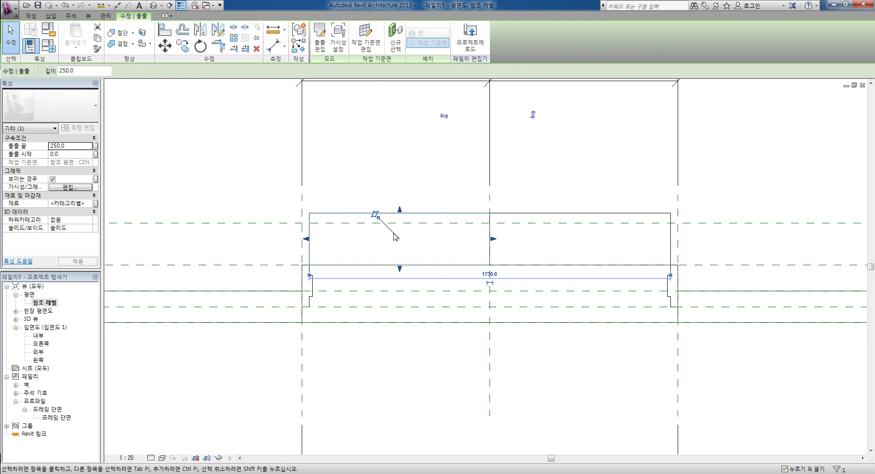
middle_click_drag(388, 243, 402, 231)
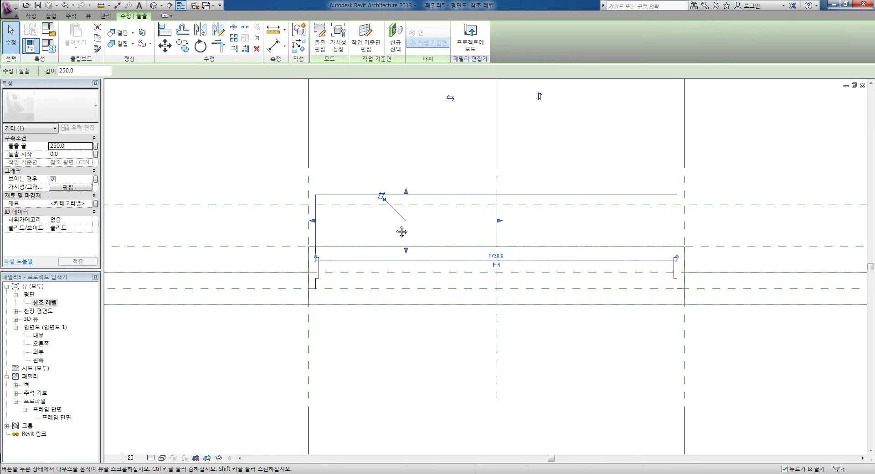
left_click(262, 244)
left_click(328, 196)
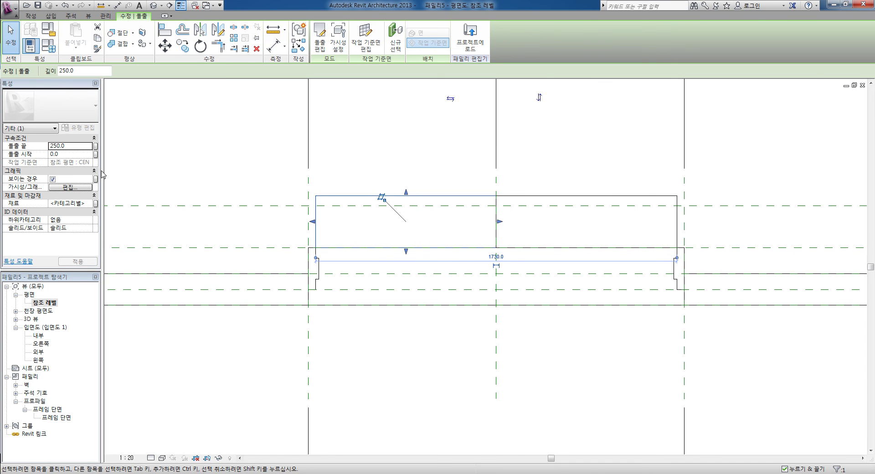
left_click_drag(102, 174, 128, 172)
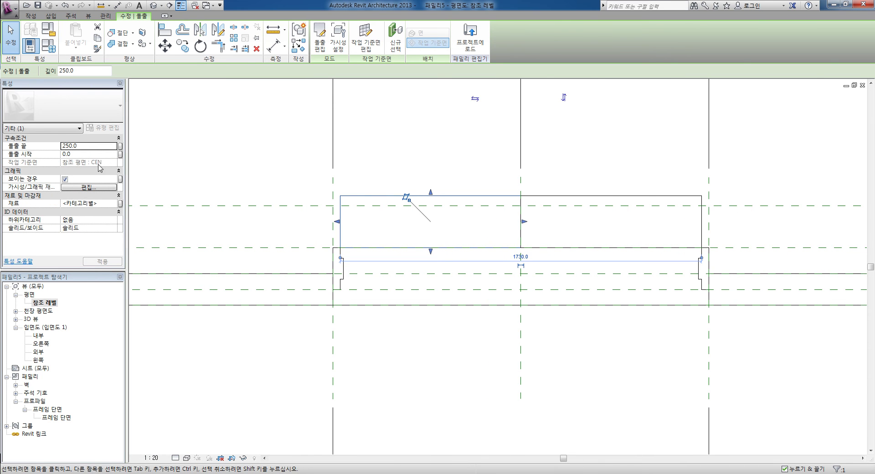
left_click(184, 254)
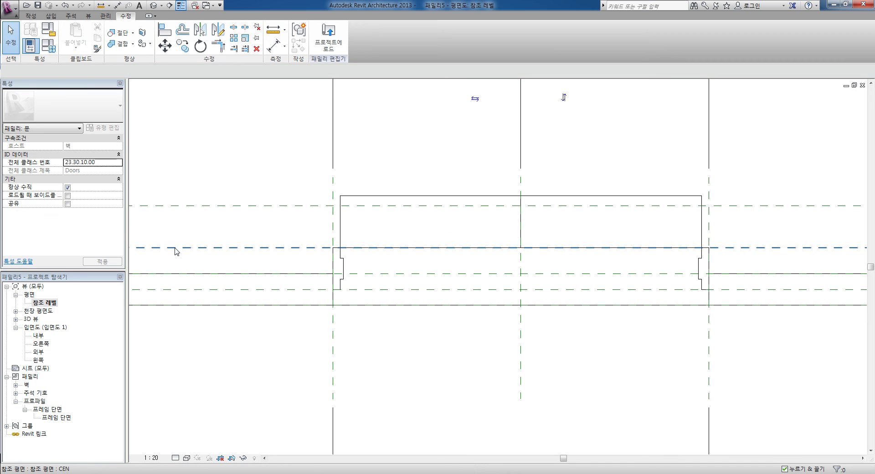
Check the CEN reference plane, then the left and right leaf extrusions in turn.
left_click(175, 249)
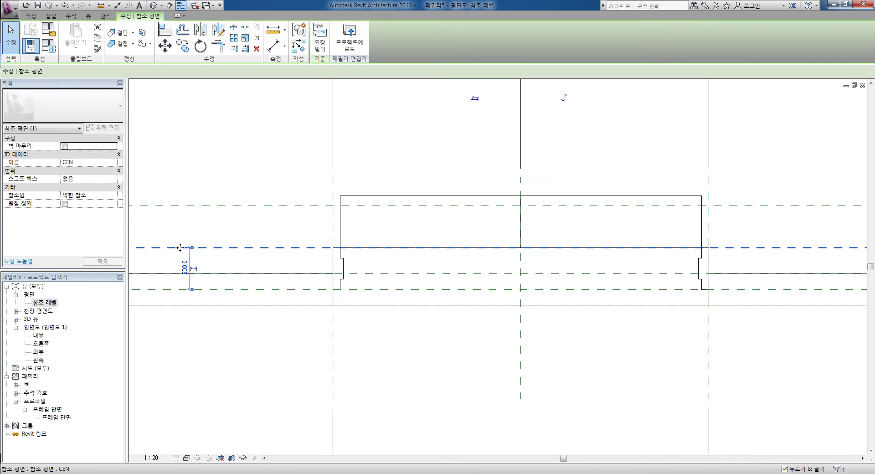
left_click(364, 197)
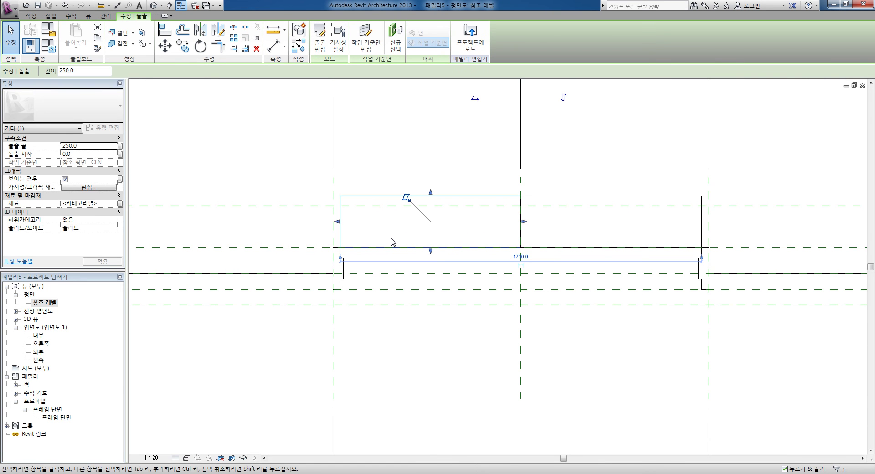
scroll(401, 250, "up", 1)
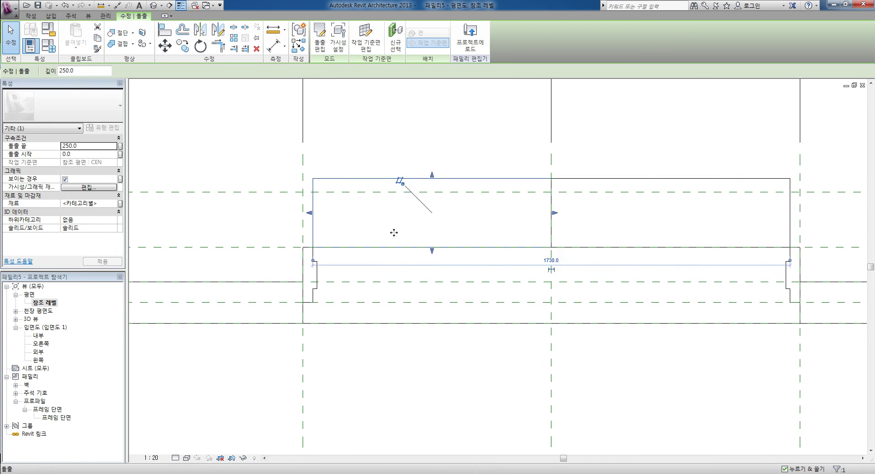
left_click(385, 228)
left_click(399, 256)
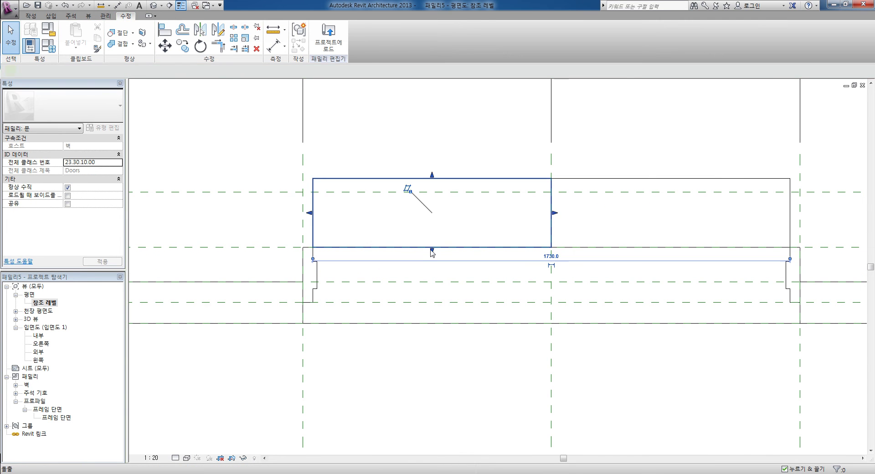
left_click(577, 251)
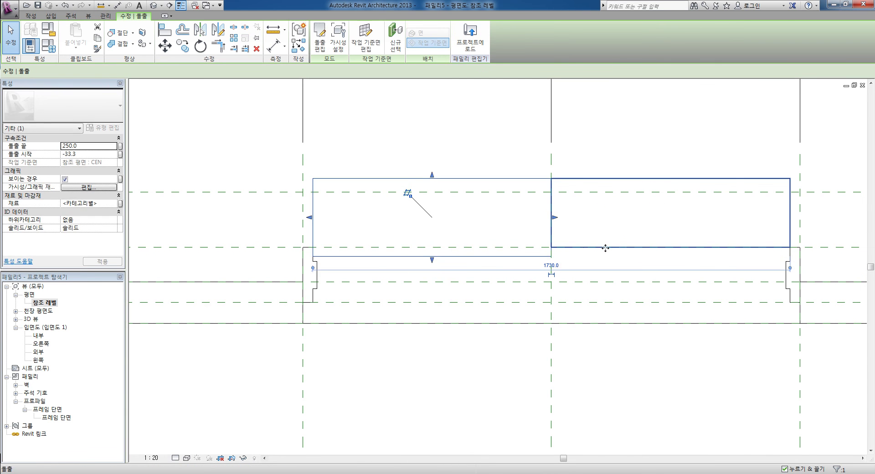
Align both leaves' bottom edges to the lower reference line.
left_click(484, 170)
left_click(164, 30)
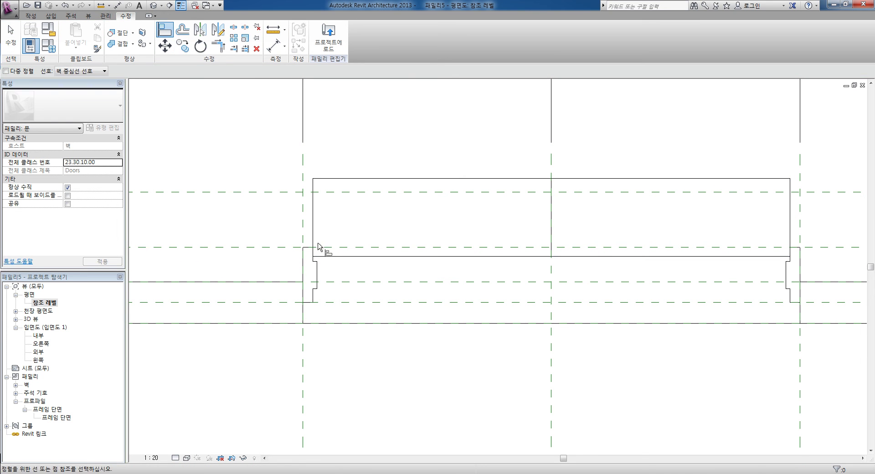
scroll(314, 262, "up", 2)
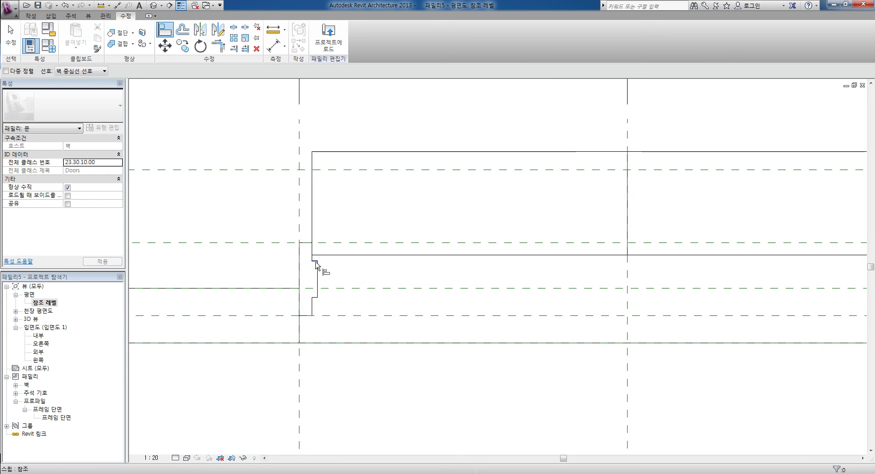
left_click(320, 260)
left_click(331, 255)
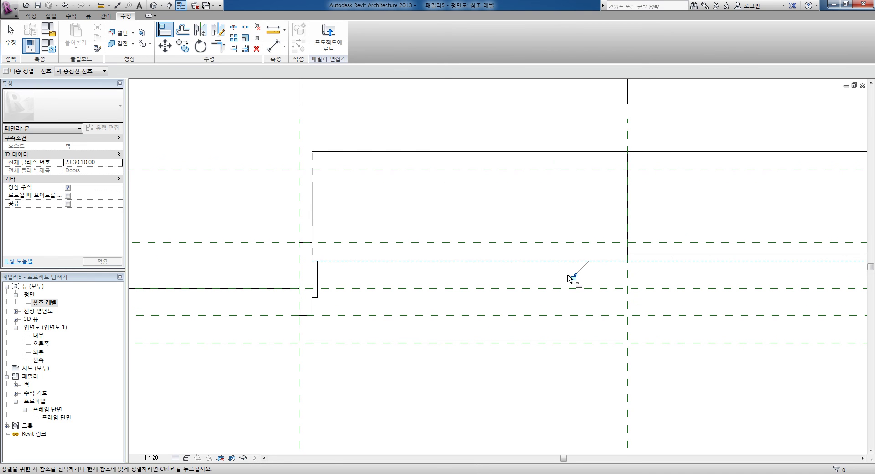
left_click(423, 263)
left_click(645, 257)
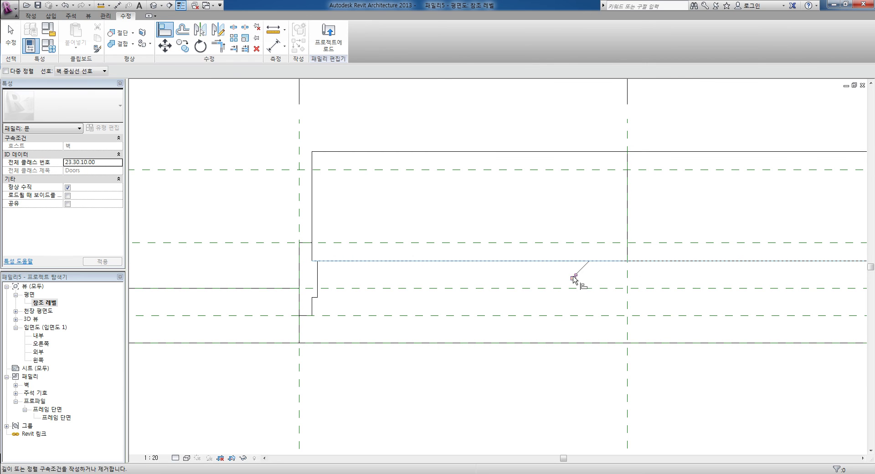
Align both leaves' top edges to the wall-centre reference plane.
left_click(310, 243)
left_click(356, 152)
left_click(637, 243)
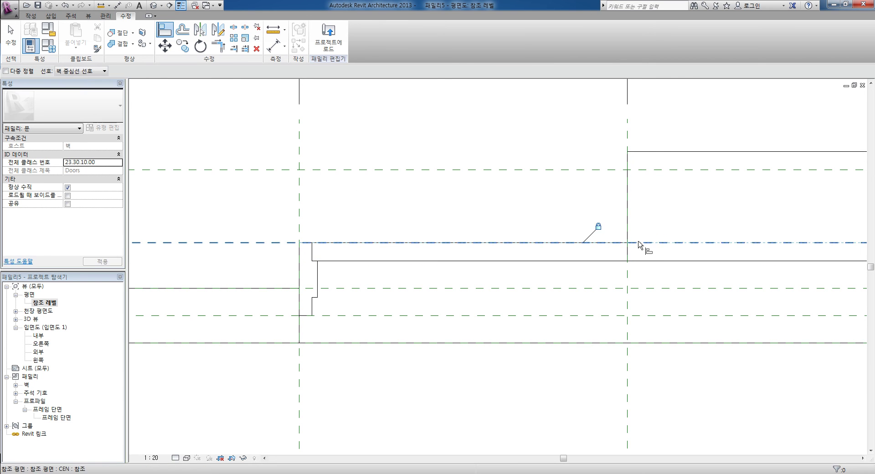
left_click(648, 152)
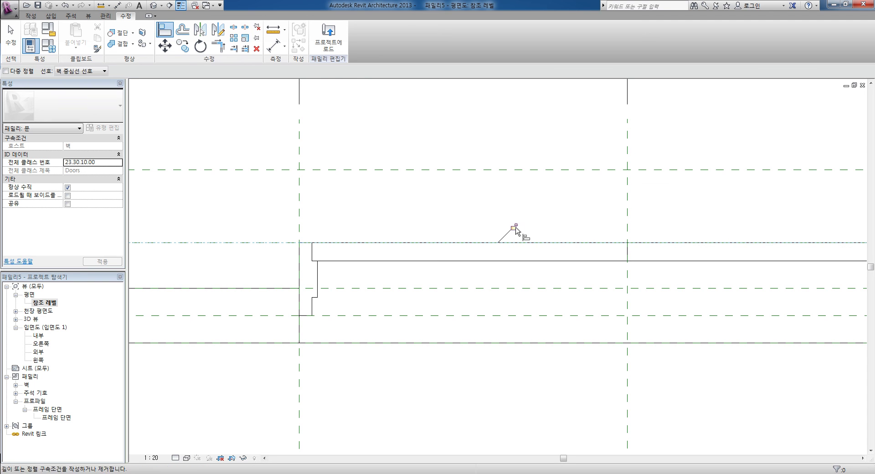
scroll(470, 210, "down", 1)
scroll(470, 210, "down", 2)
scroll(397, 219, "up", 1)
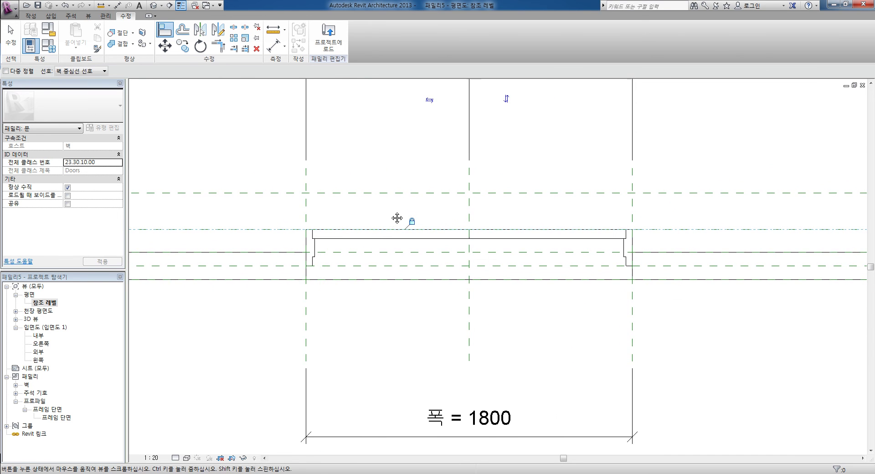
key("Escape")
key("Escape")
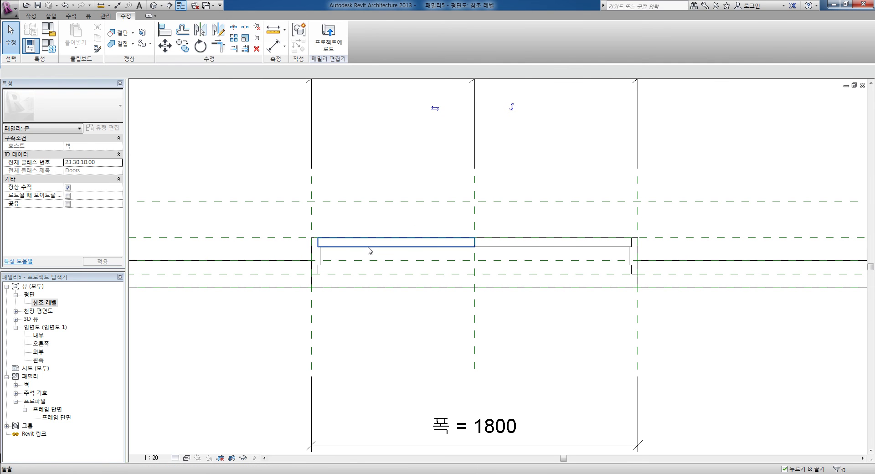
Select the left and right door leaf extrusions together.
left_click(365, 247)
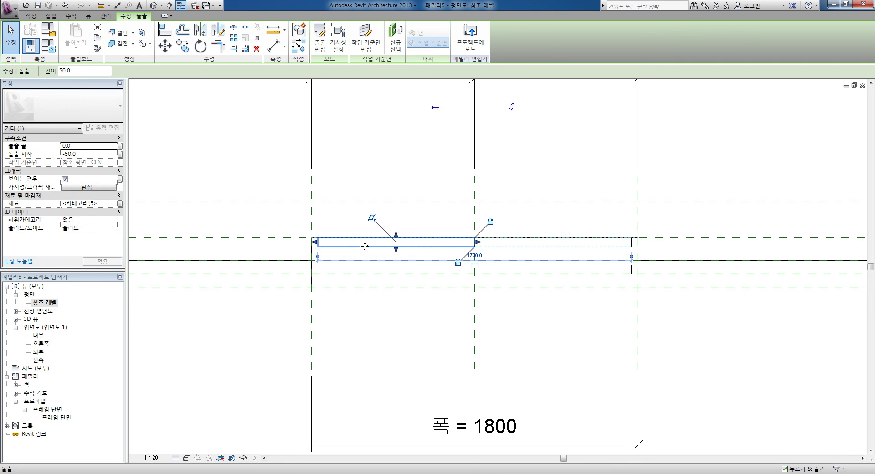
left_click(356, 322)
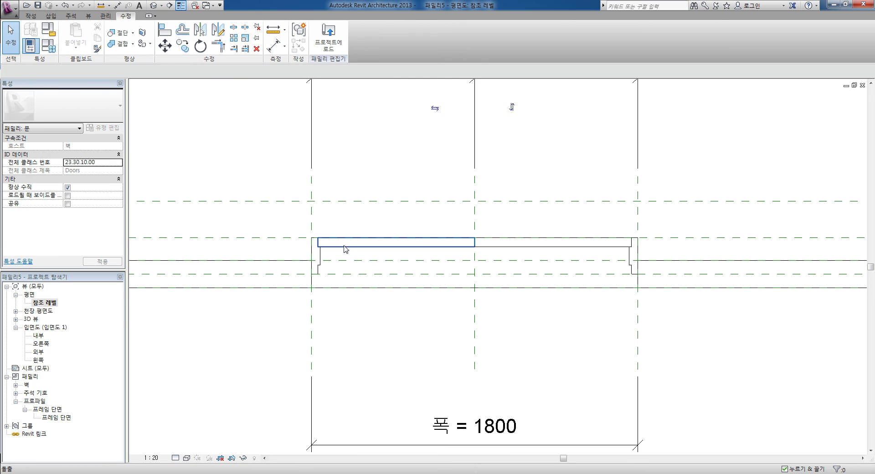
left_click(344, 245)
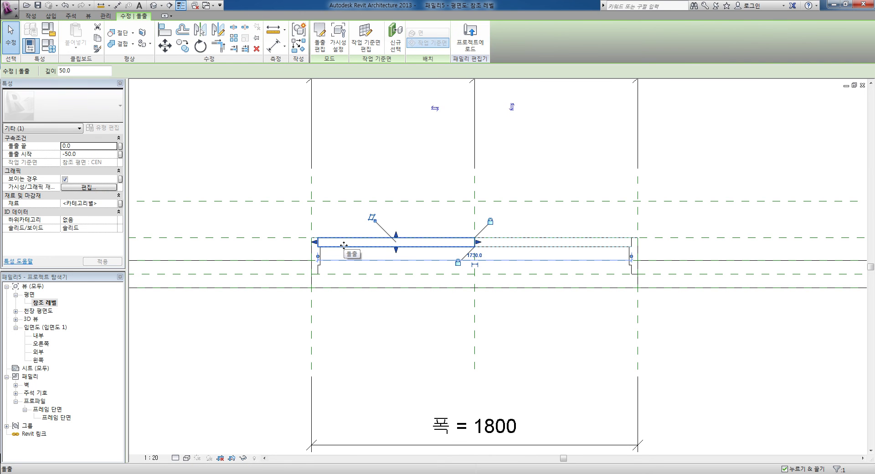
left_click_drag(343, 245, 509, 249)
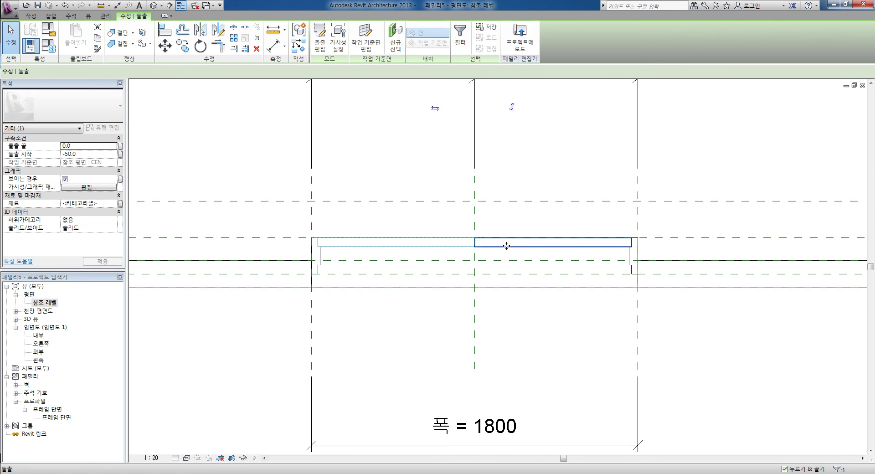
Hide the door leaf extrusions in plan and ceiling views via their visibility settings.
left_click(343, 44)
left_click(373, 169)
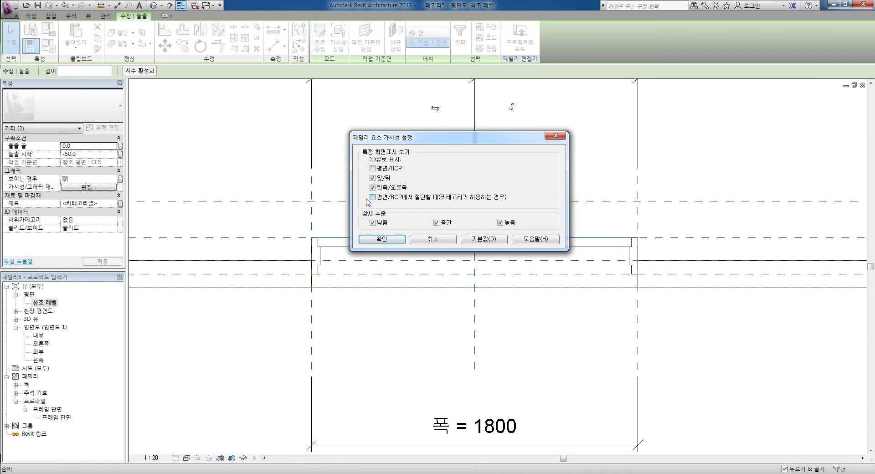
left_click(385, 239)
left_click(371, 330)
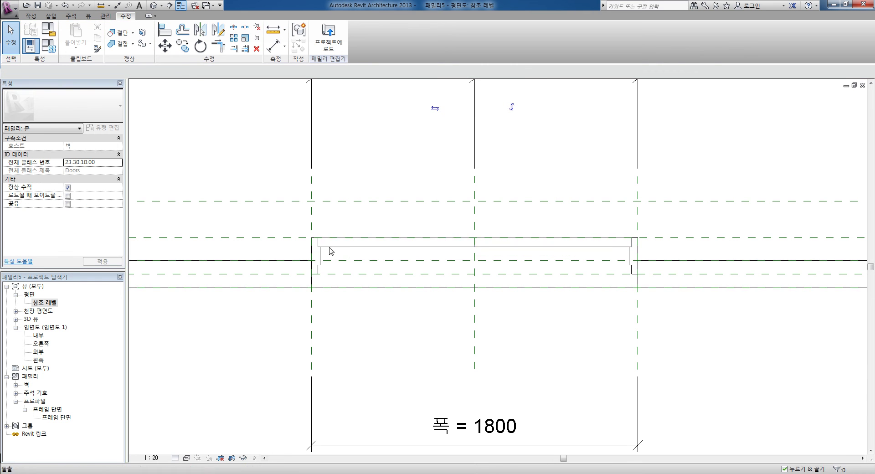
Drag the EQ dimension string higher above the door opening.
scroll(349, 229, "down", 1)
middle_click_drag(353, 246, 340, 300)
left_click_drag(357, 171, 341, 93)
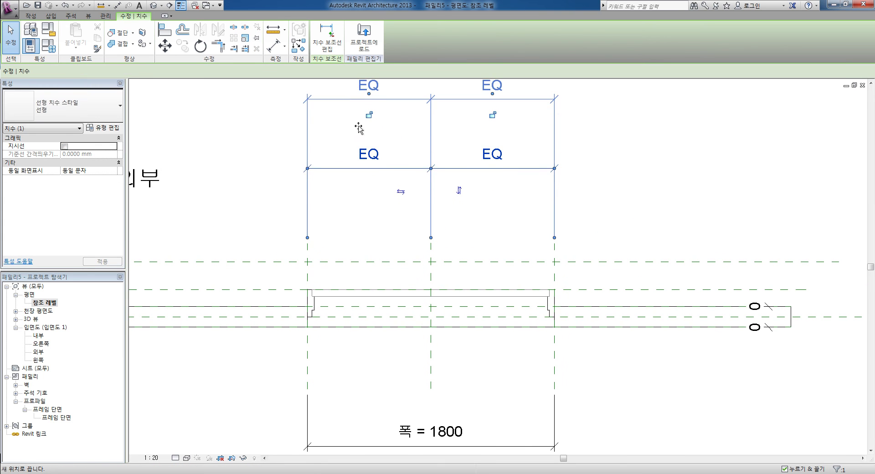
mouse_move(341, 191)
middle_mouse_down()
mouse_move(342, 218)
mouse_move(363, 197)
middle_mouse_up()
key("Escape")
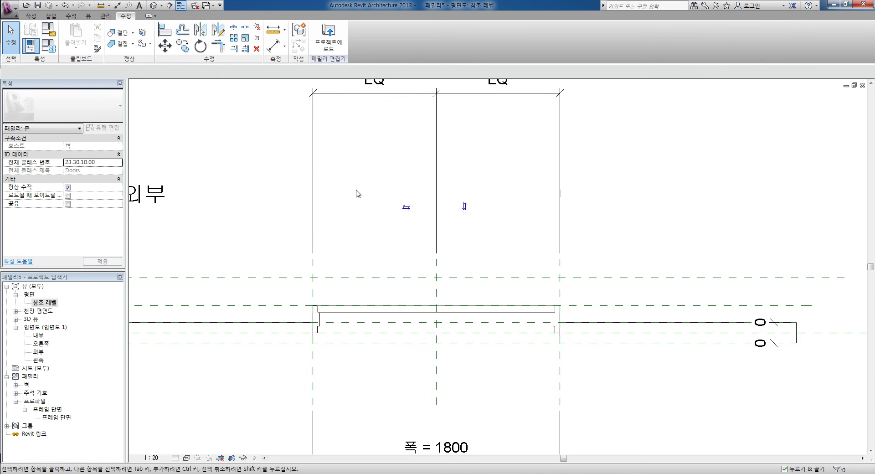
scroll(363, 237, "down", 1)
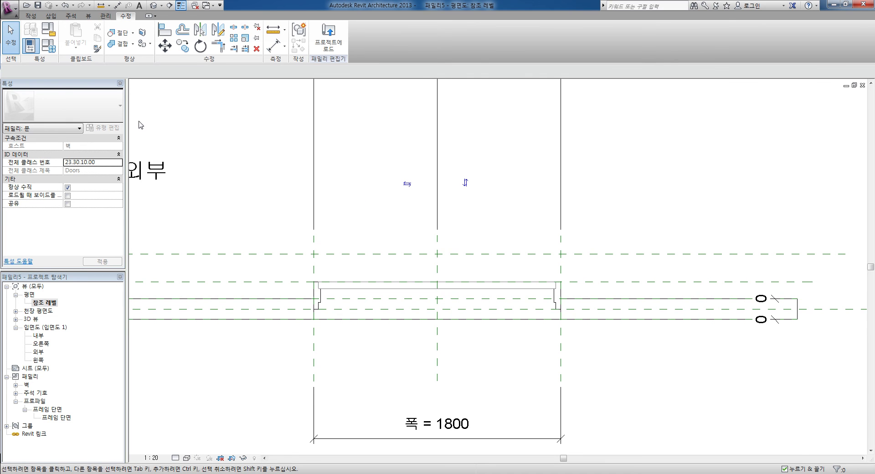
left_click(74, 17)
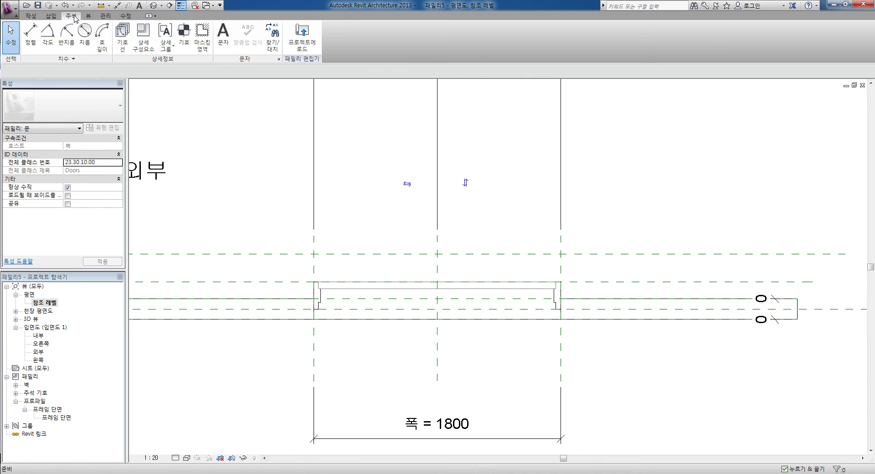
Draw a 40 by 1400 symbolic-line rectangle for the left leaf at the left jamb.
left_click(123, 34)
left_click(326, 28)
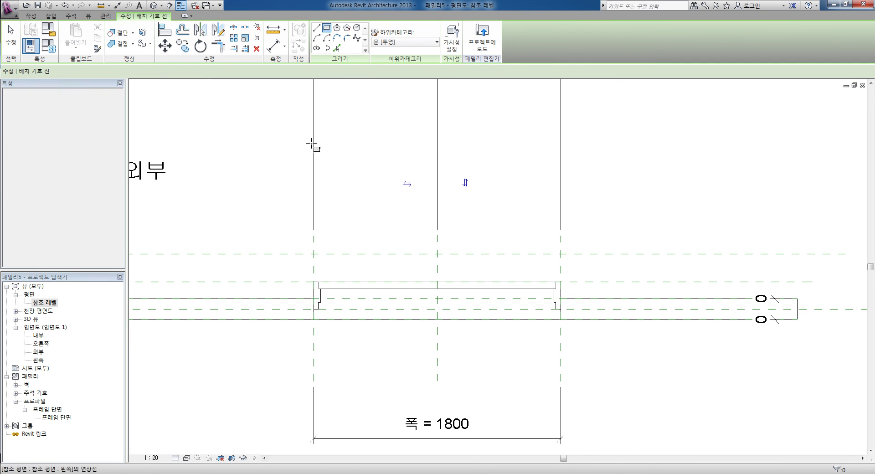
left_click(320, 280)
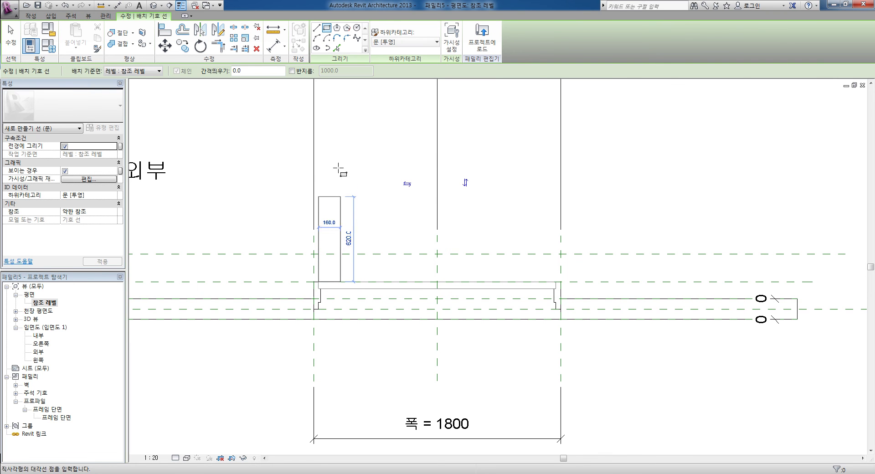
left_click(326, 108)
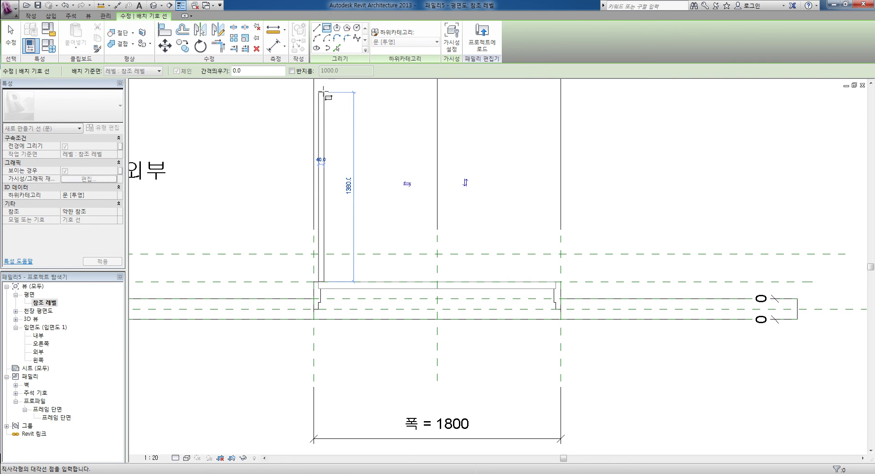
left_click(324, 90)
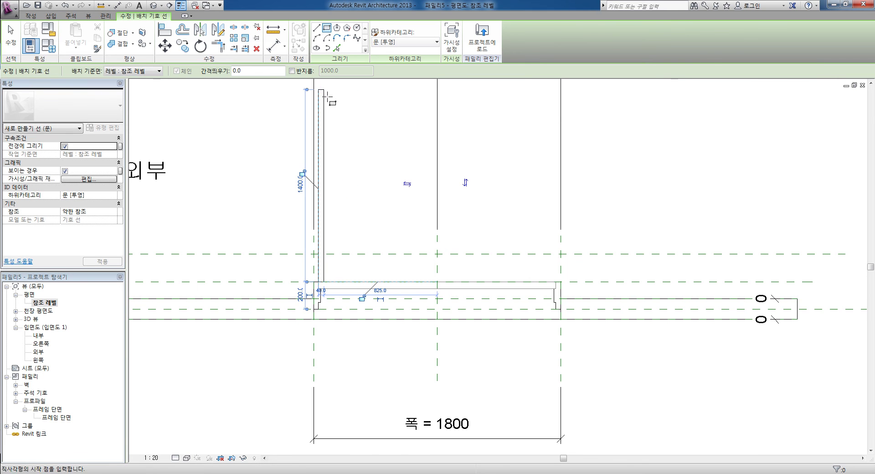
key("Escape")
key("Escape")
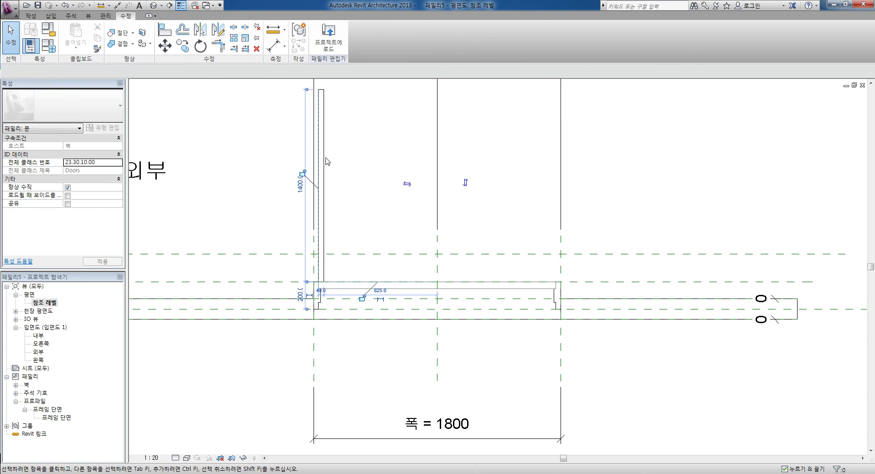
Change the leaf rectangle's thickness to 35.
left_click(324, 162)
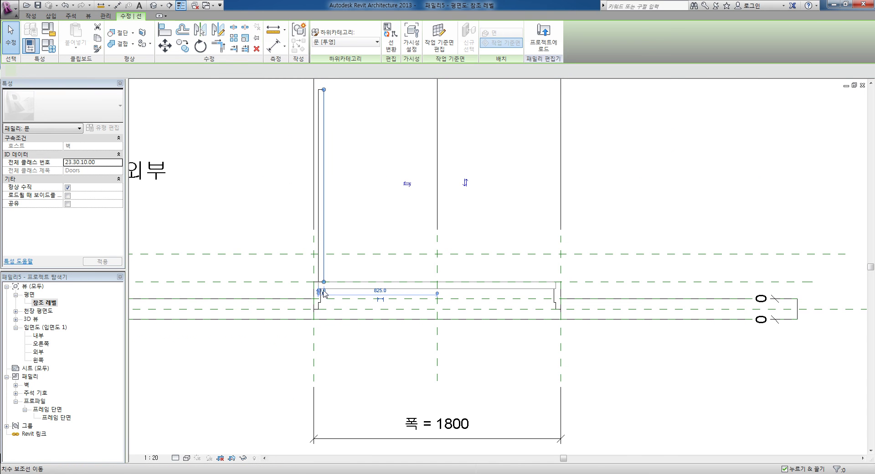
scroll(324, 293, "up", 3)
left_click(315, 297)
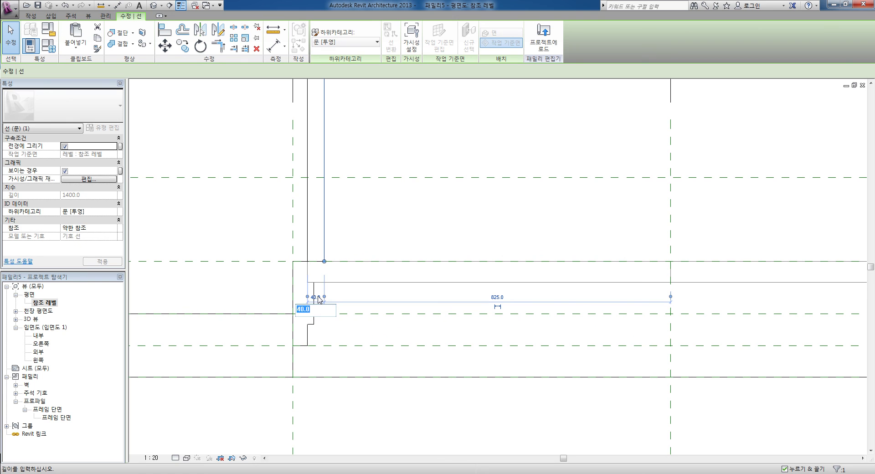
type("35")
key("Return")
key("Escape")
middle_click_drag(395, 229, 361, 302)
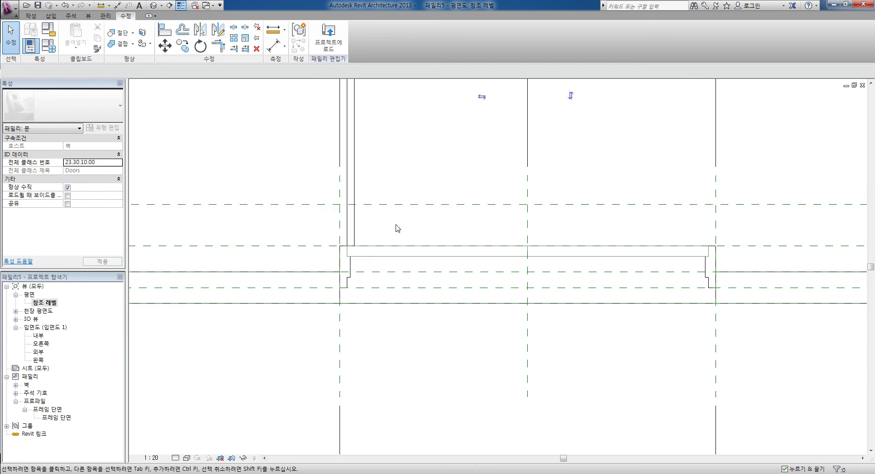
scroll(360, 299, "down", 2)
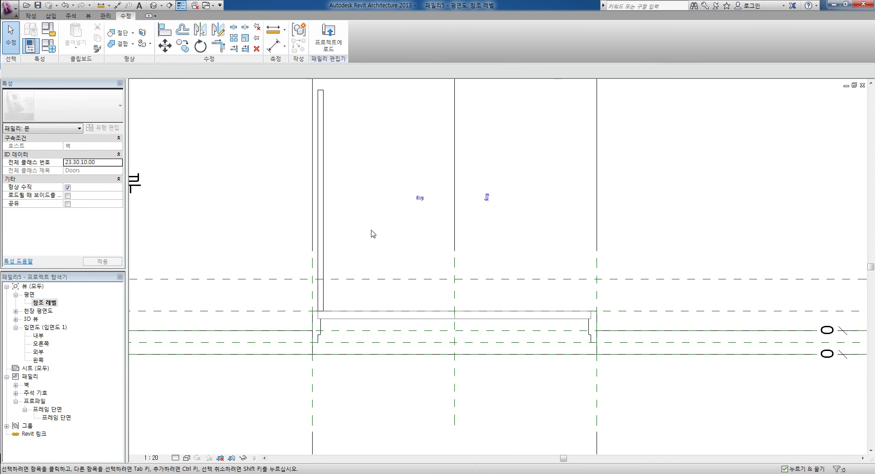
scroll(356, 191, "down", 1)
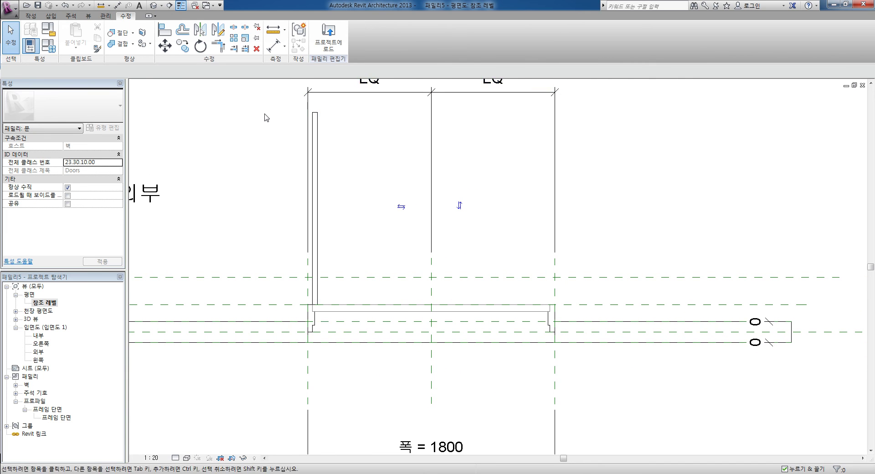
Draw a centre-ends symbolic arc centred on the left hinge, from the leaf top to the centre line.
left_click(31, 17)
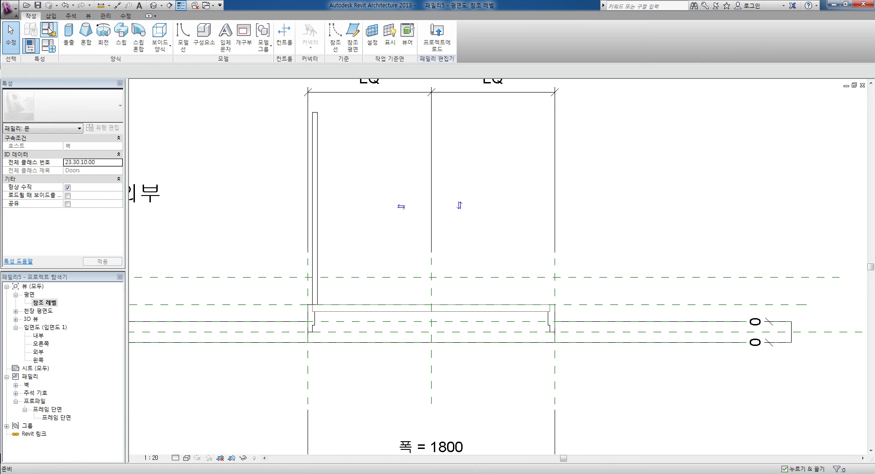
left_click(51, 16)
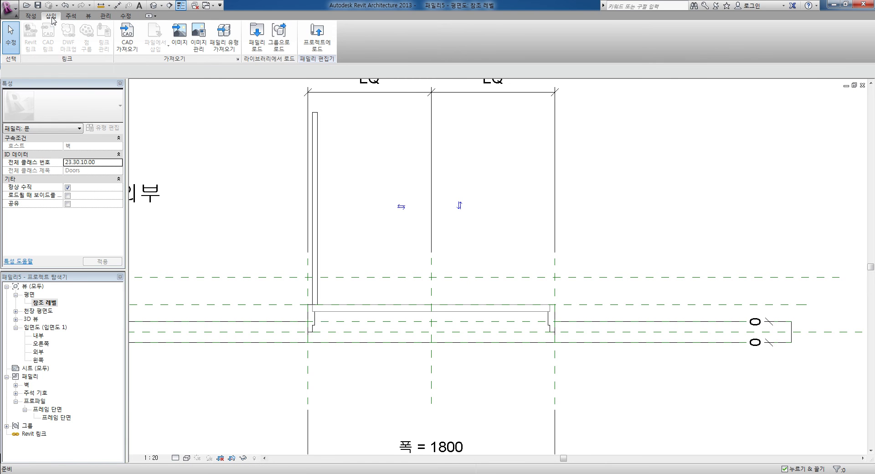
left_click(31, 17)
left_click(122, 36)
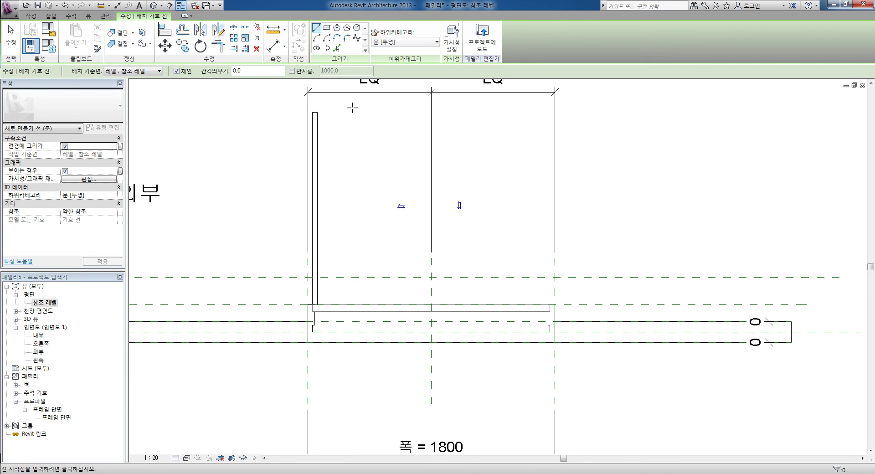
left_click(327, 39)
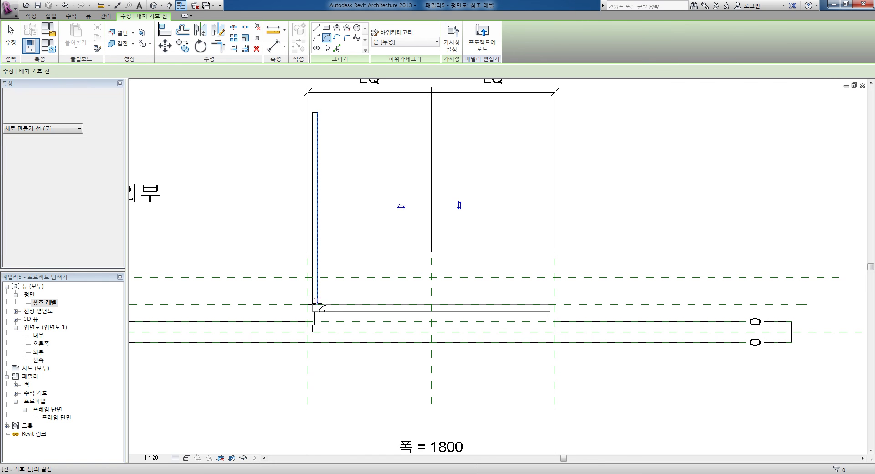
left_click(317, 305)
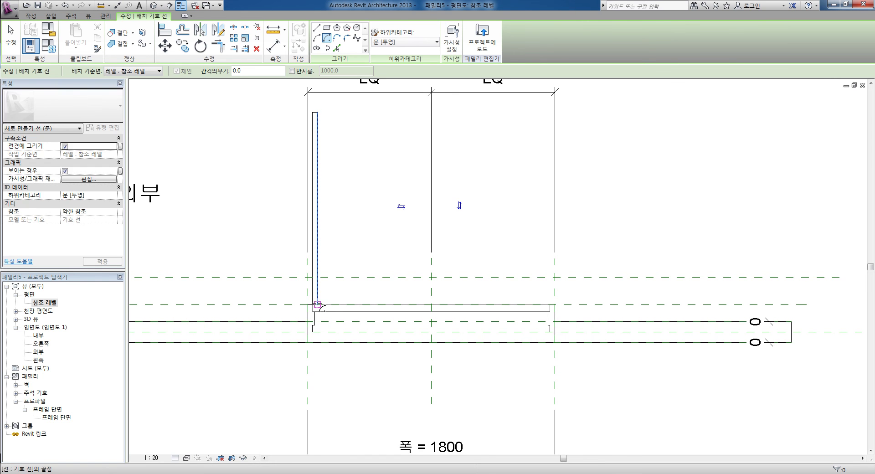
left_click(431, 305)
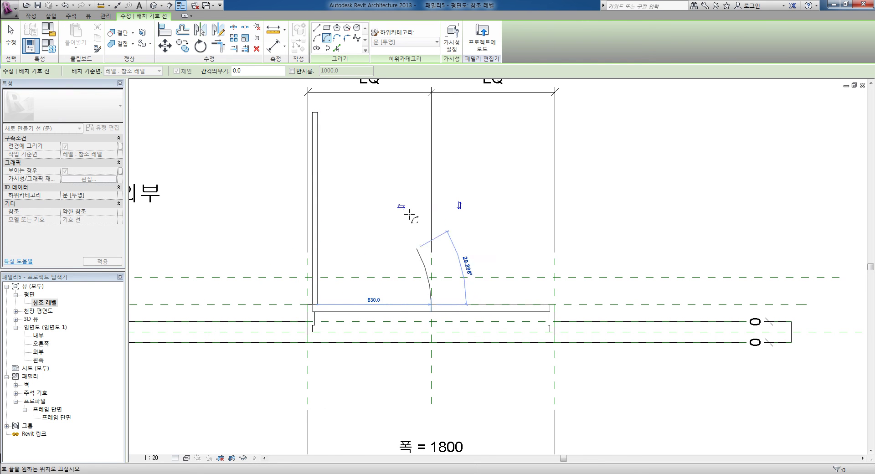
left_click(314, 191)
key("Escape")
key("Escape")
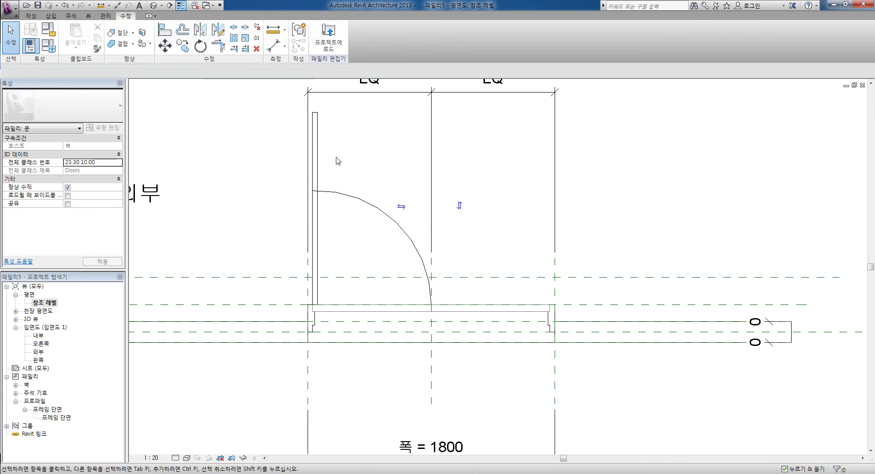
Remove the left leaf's top line, unjoining it when Revit reports an error.
left_click(315, 112)
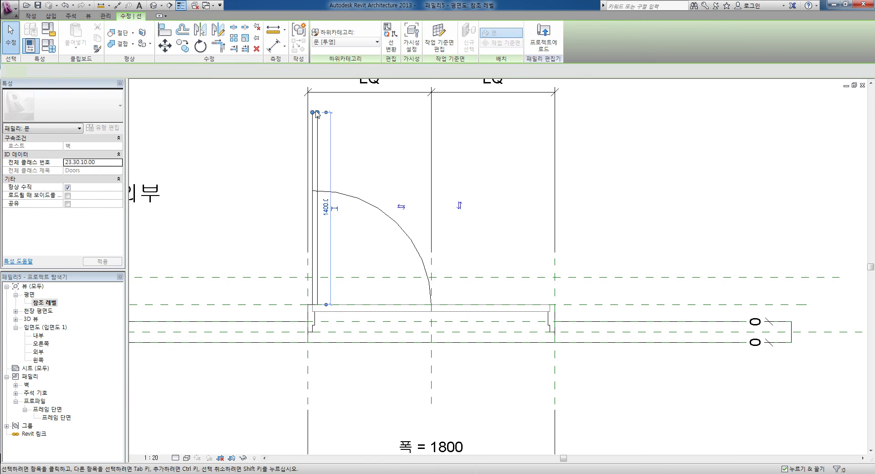
scroll(316, 113, "up", 2)
scroll(319, 117, "up", 1)
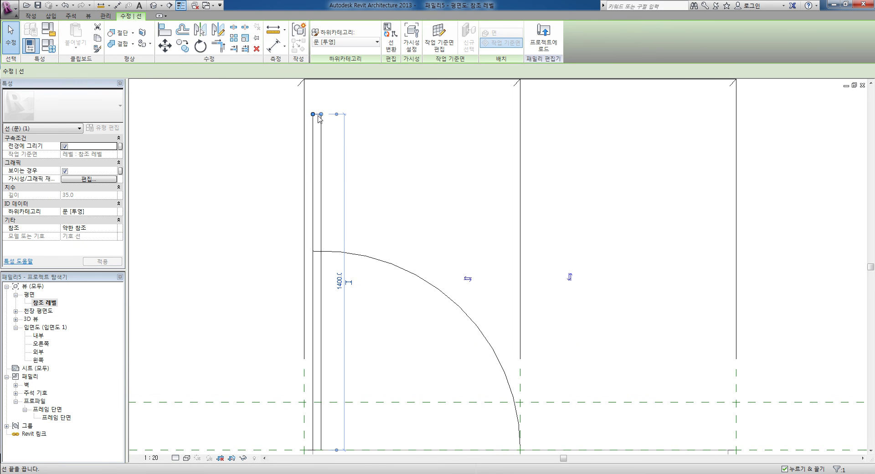
scroll(319, 117, "up", 1)
mouse_move(320, 117)
left_mouse_down()
mouse_move(326, 334)
mouse_move(355, 303)
left_mouse_up()
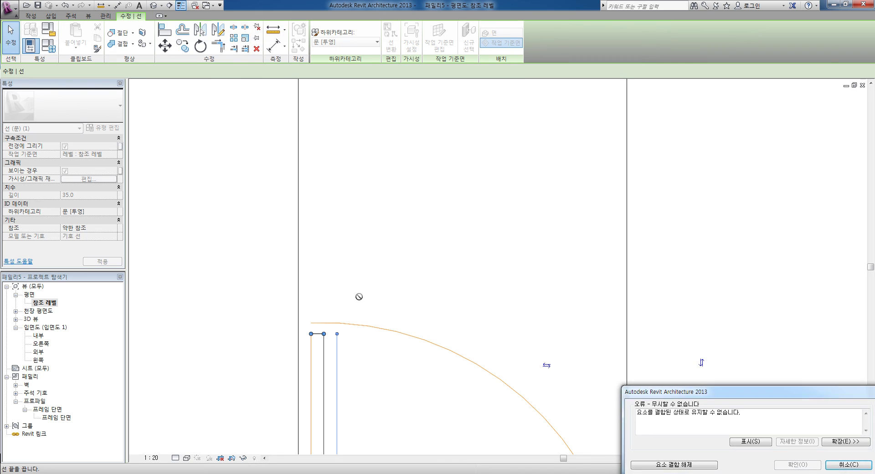
left_click(685, 467)
key("Escape")
scroll(327, 323, "up", 1)
left_click(326, 308)
key("Delete")
Trim the leaf's outer and inner lines to the swing arc with Trim/Extend to Corner (TR).
key("t")
key("r")
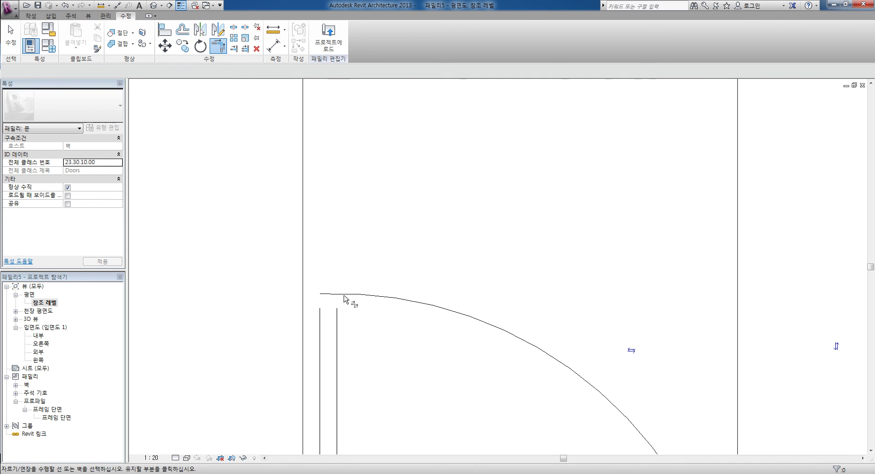
left_click(315, 313)
left_click(366, 322)
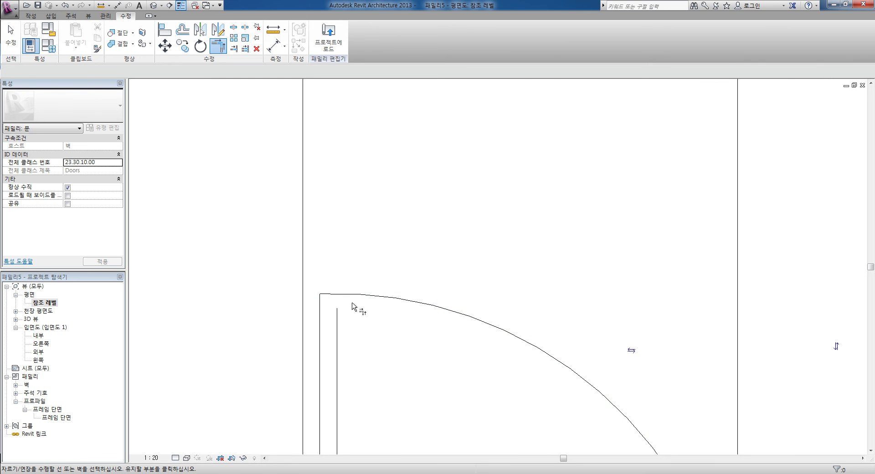
scroll(363, 200, "down", 2)
scroll(357, 264, "down", 2)
middle_click_drag(361, 268, 363, 235)
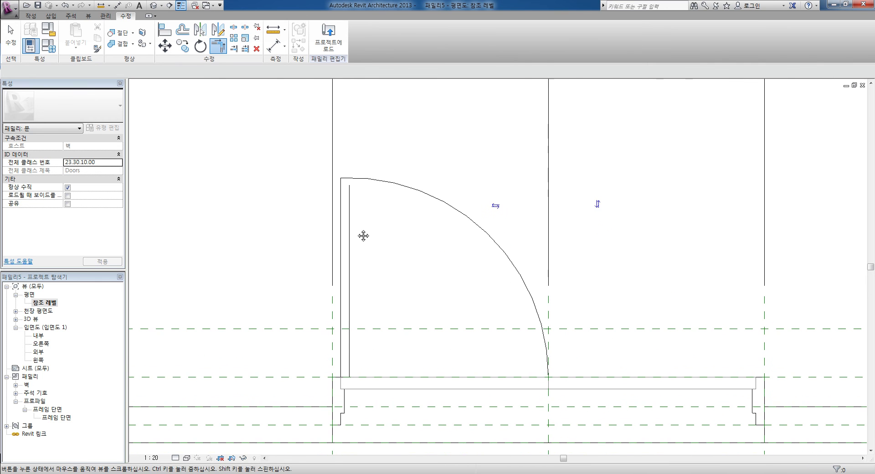
left_click(350, 188)
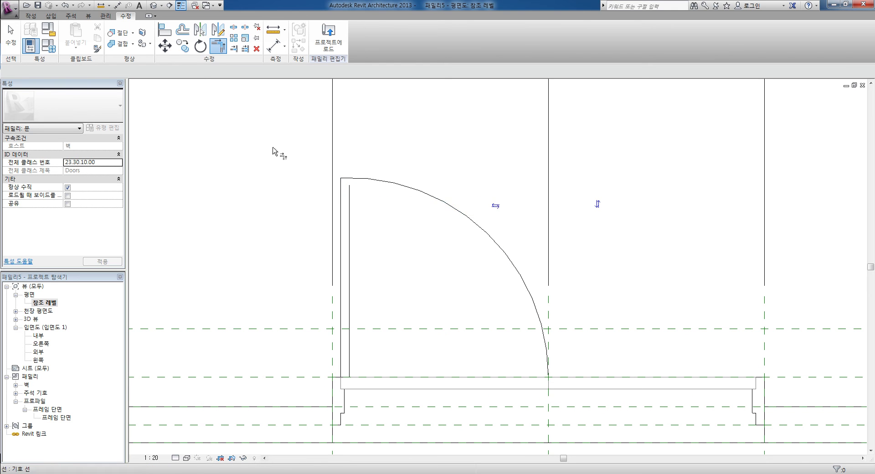
left_click(39, 17)
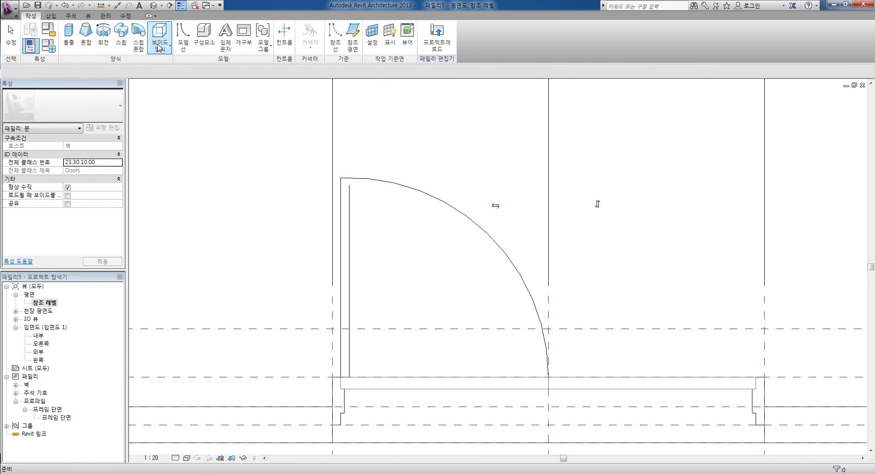
Draw a short symbolic line across the leaf top from the swing arc's end.
left_click(71, 16)
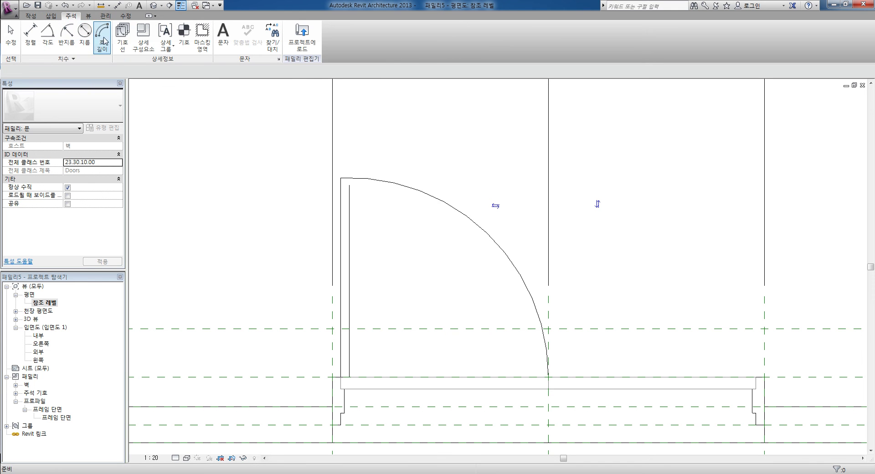
left_click(137, 41)
scroll(341, 179, "up", 1)
scroll(340, 179, "up", 1)
left_click(340, 179)
left_click(371, 179)
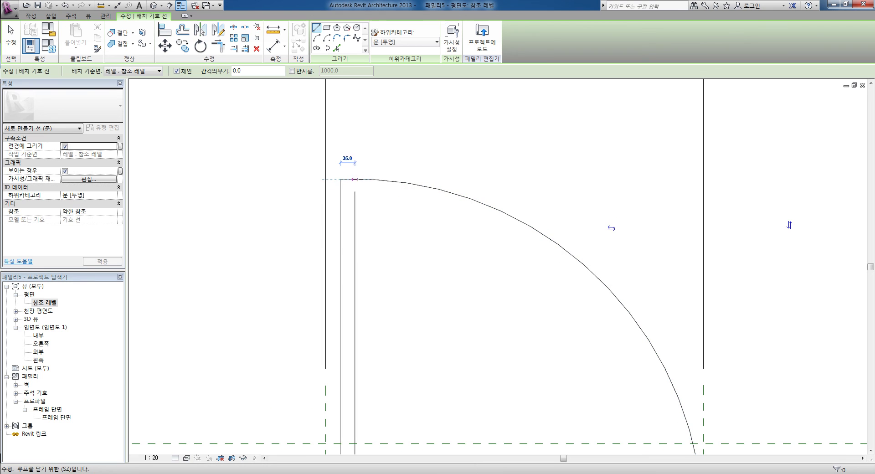
scroll(370, 179, "up", 2)
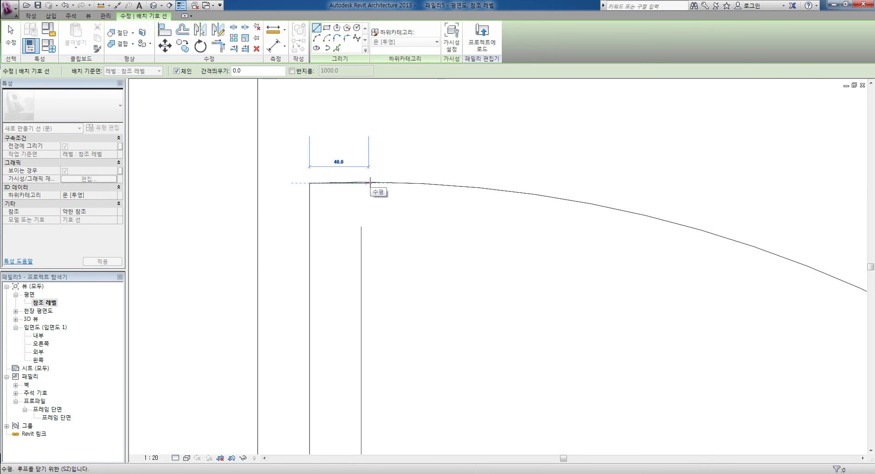
key("Escape")
key("Escape")
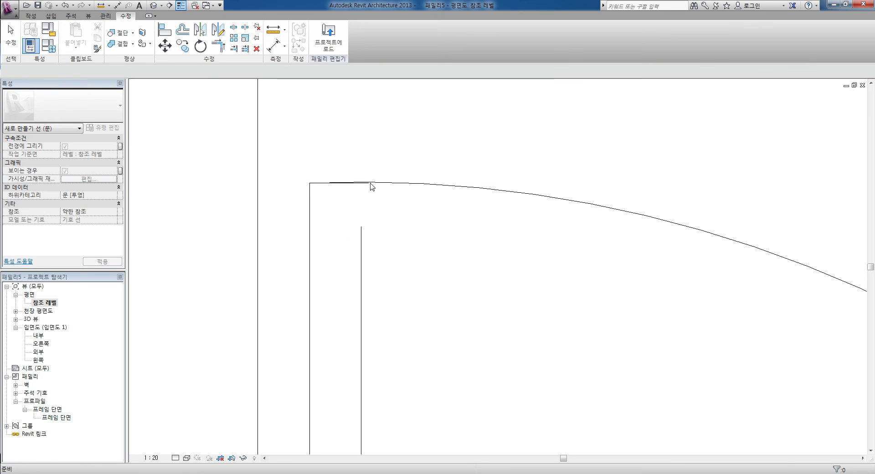
Join the leaf's vertical edge and the new top line at a corner with TR.
key("t")
key("r")
left_click(363, 231)
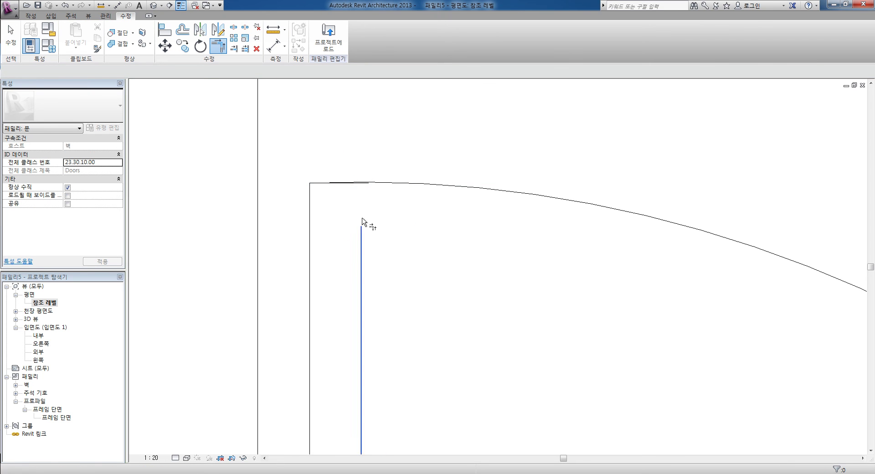
left_click(355, 184)
scroll(401, 245, "down", 1)
scroll(412, 278, "down", 2)
scroll(416, 294, "down", 2)
Adjust the swing arc's end so it finishes at the opening's centre.
mouse_move(416, 294)
middle_mouse_down()
mouse_move(380, 236)
mouse_move(353, 218)
middle_mouse_up()
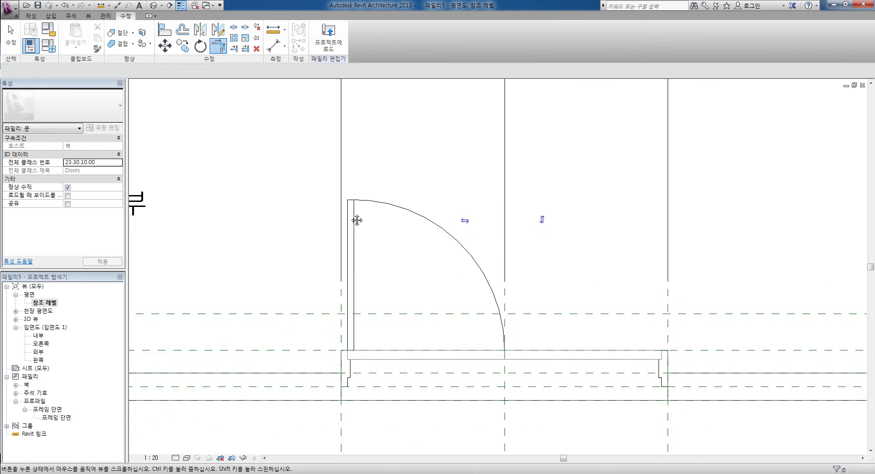
scroll(438, 304, "up", 2)
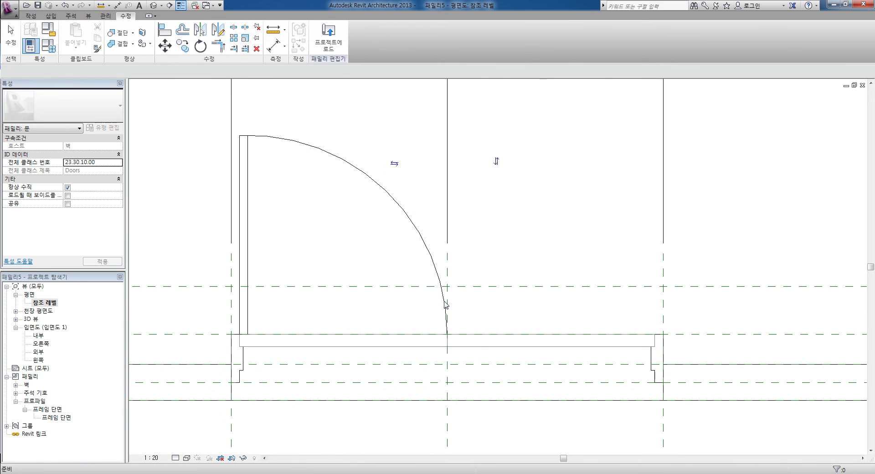
left_click_drag(445, 306, 448, 334)
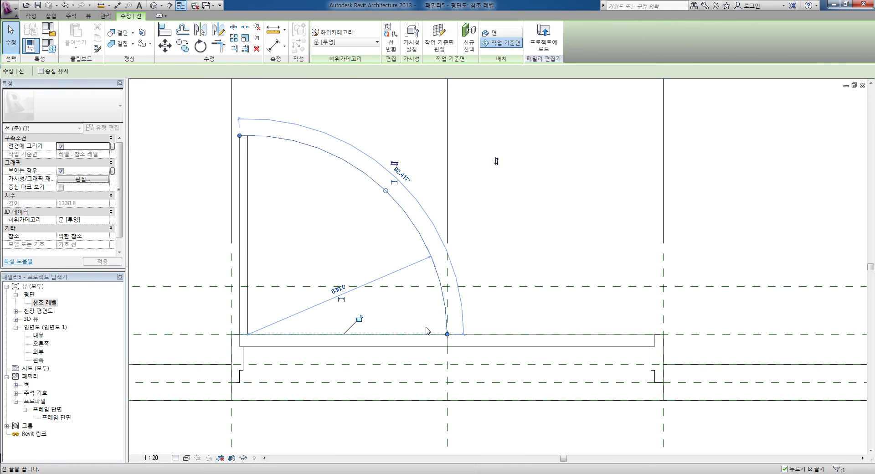
left_click(385, 313)
scroll(383, 310, "down", 1)
Draw the second 120 by 740 door leaf rectangle at the right jamb on the sill.
scroll(383, 292, "down", 3)
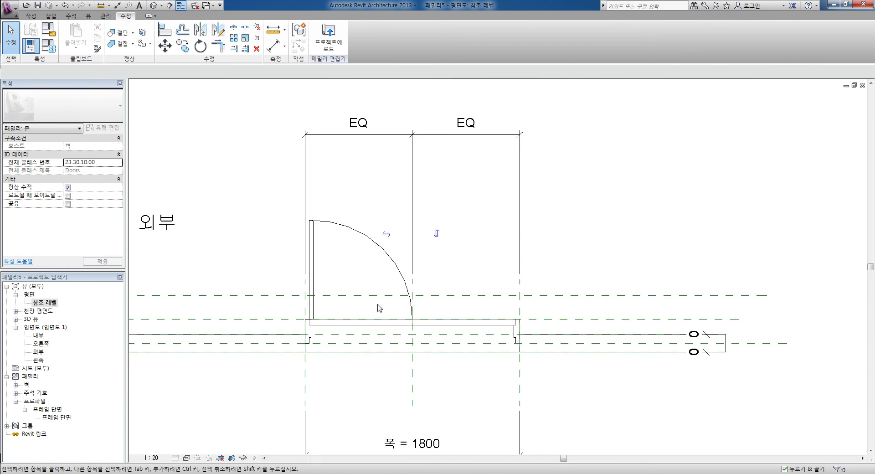
scroll(411, 277, "up", 4)
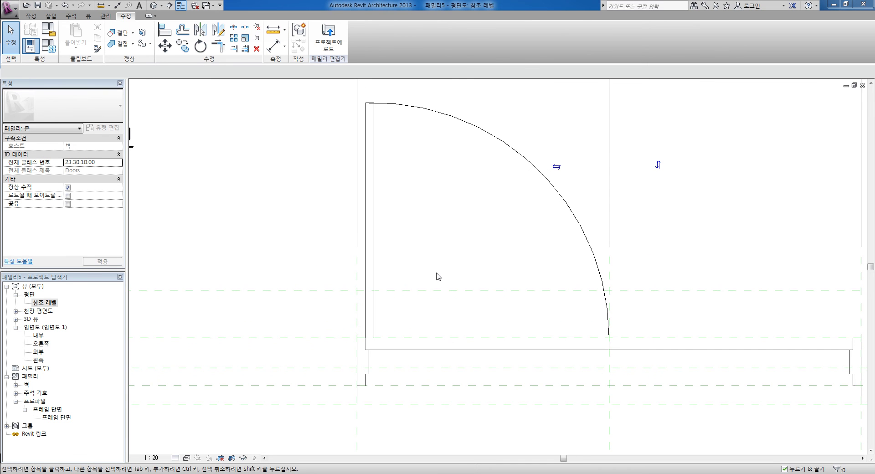
scroll(440, 314, "down", 1)
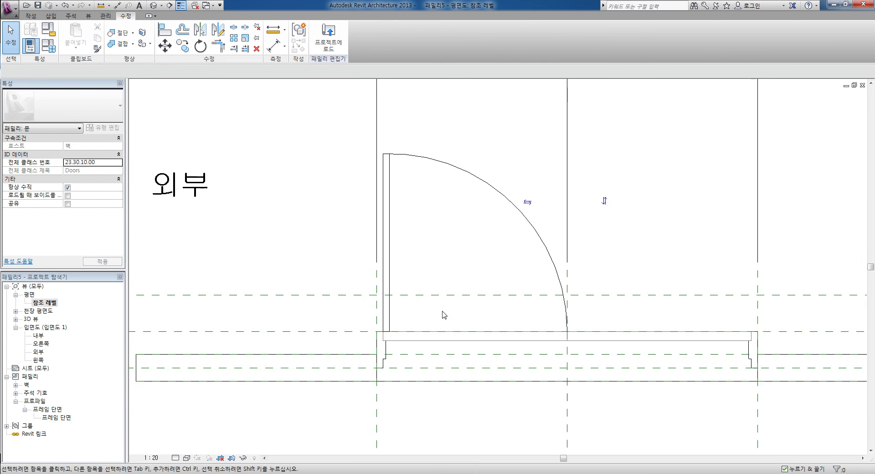
middle_click_drag(441, 314, 373, 303)
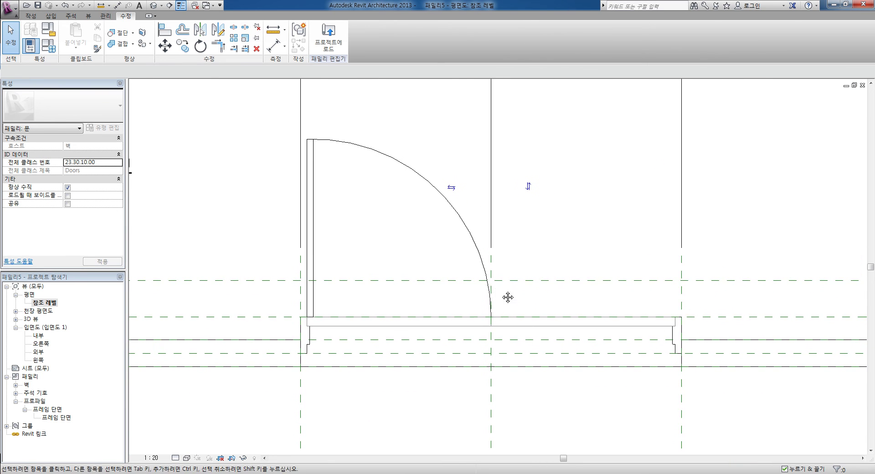
middle_click_drag(508, 297, 436, 283)
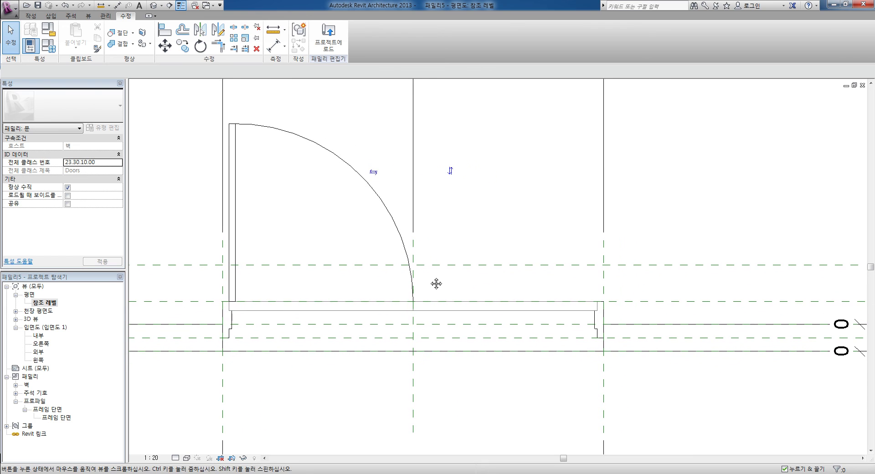
left_click(72, 17)
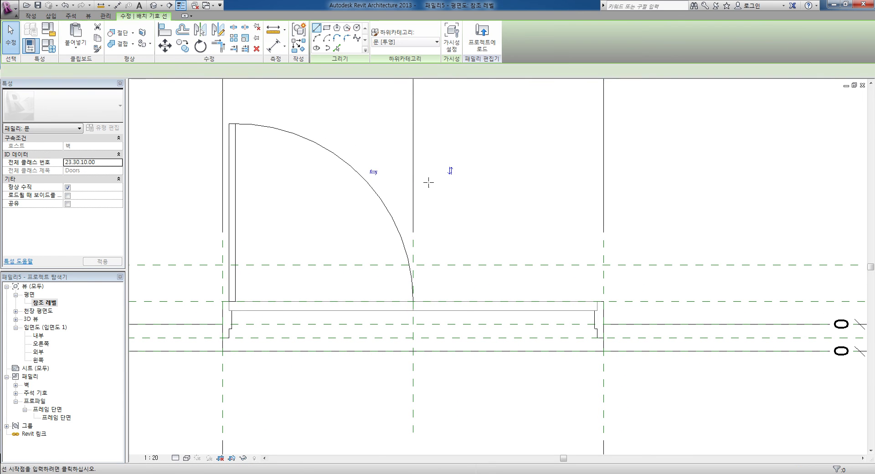
left_click(597, 301)
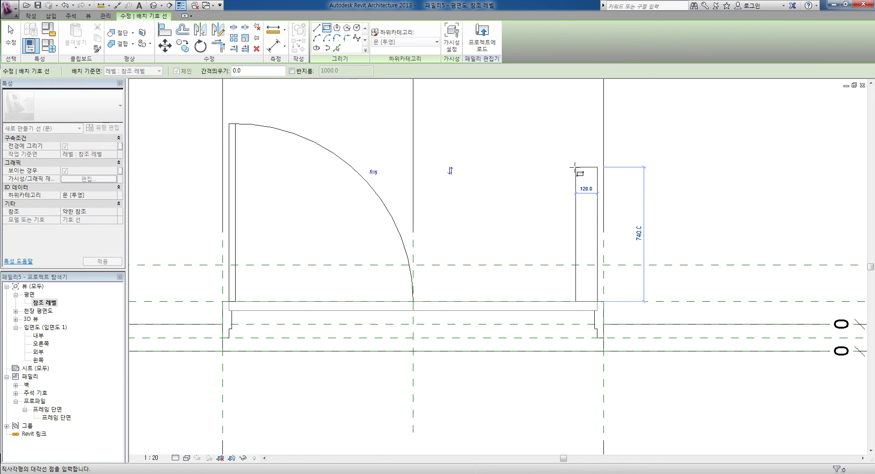
left_click(575, 168)
key("Escape")
key("Escape")
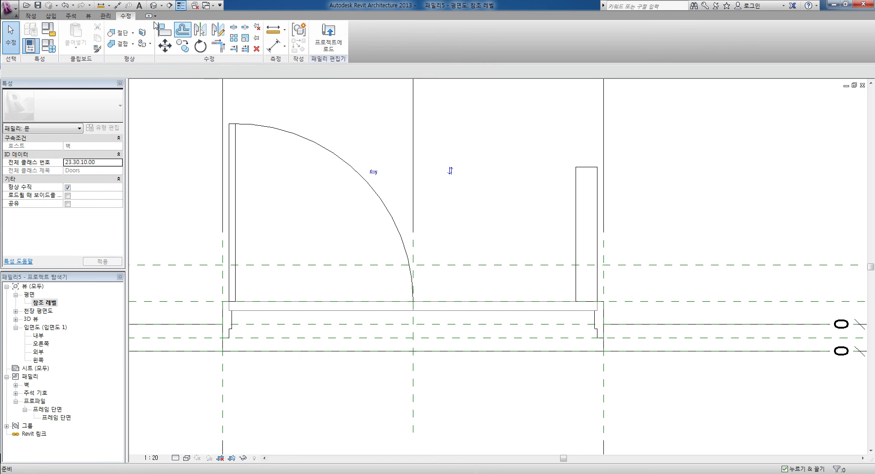
Draw a 90° symbolic swing arc centred on the right jamb corner, starting from the door's centre line.
left_click(70, 17)
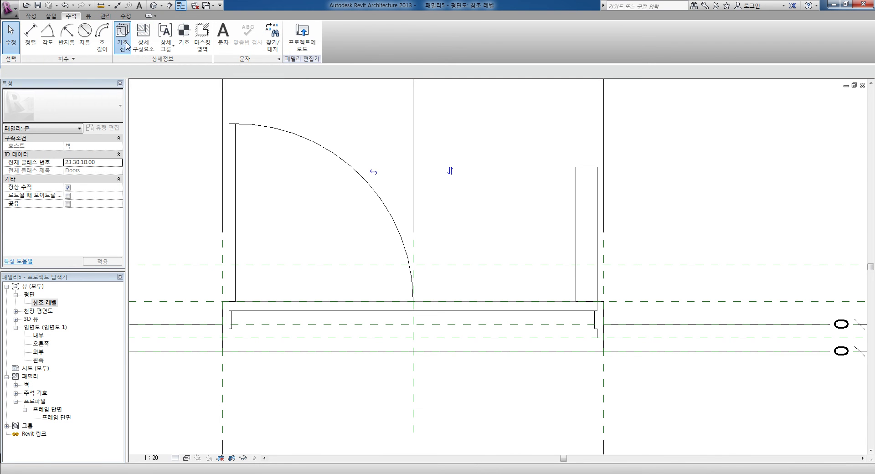
left_click(128, 45)
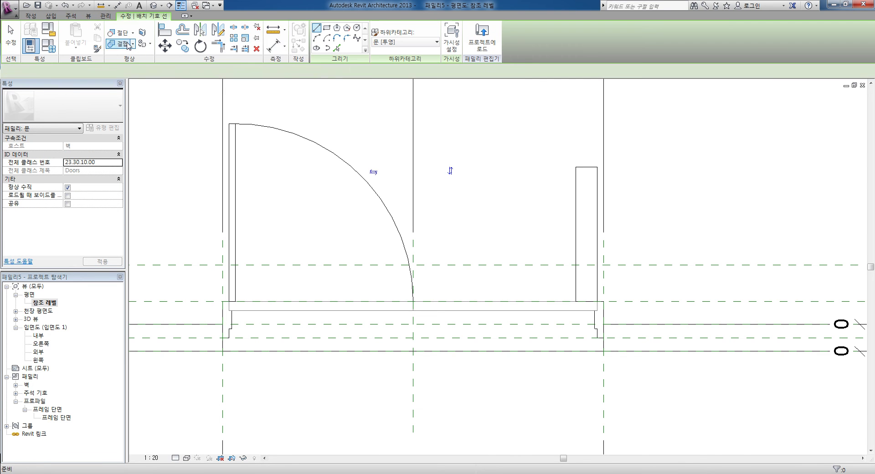
left_click(326, 39)
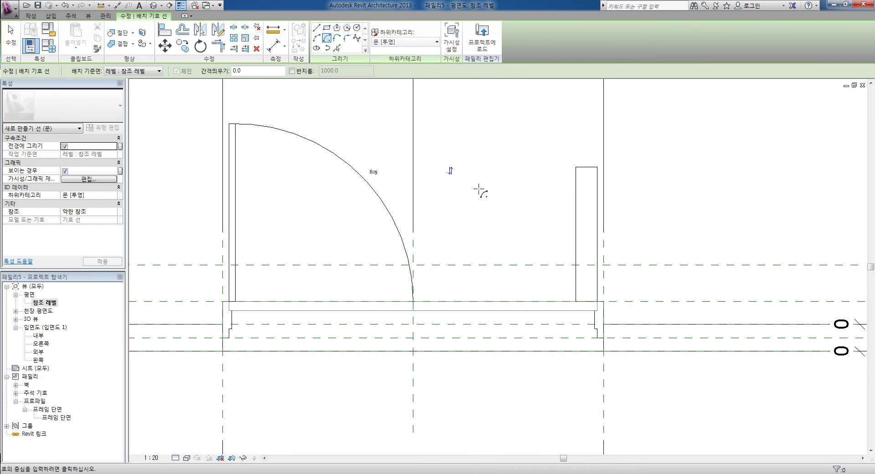
left_click(597, 301)
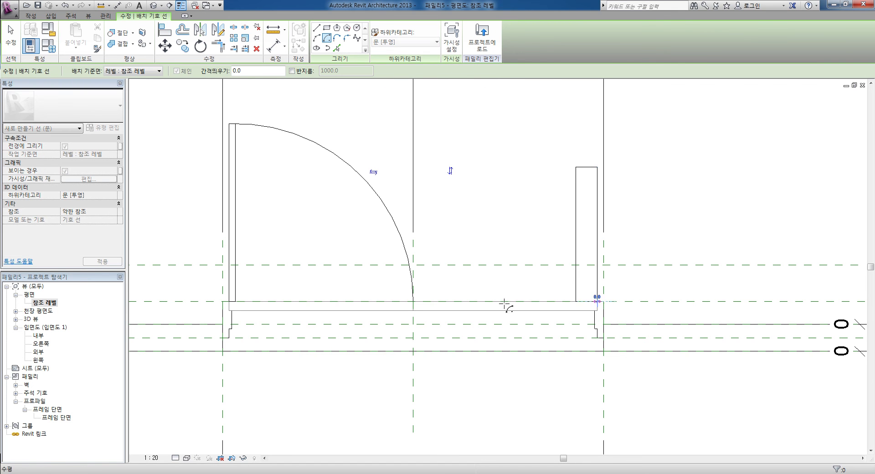
left_click(413, 301)
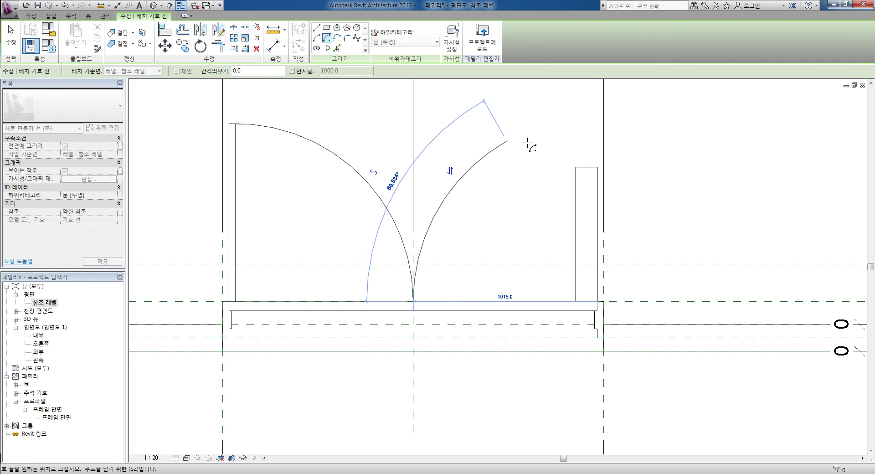
left_click(597, 117)
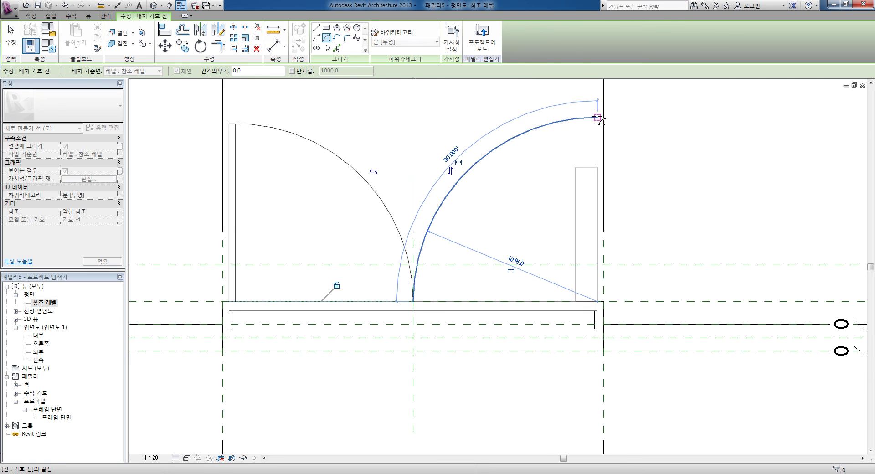
key("Escape")
key("Escape")
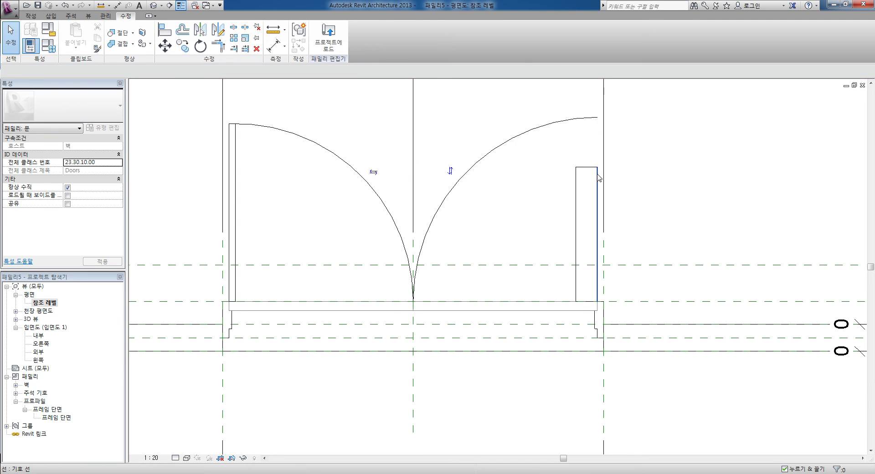
Stretch the right leaf's edge line upward and set the leaf width to 35.
left_click_drag(597, 167, 597, 118)
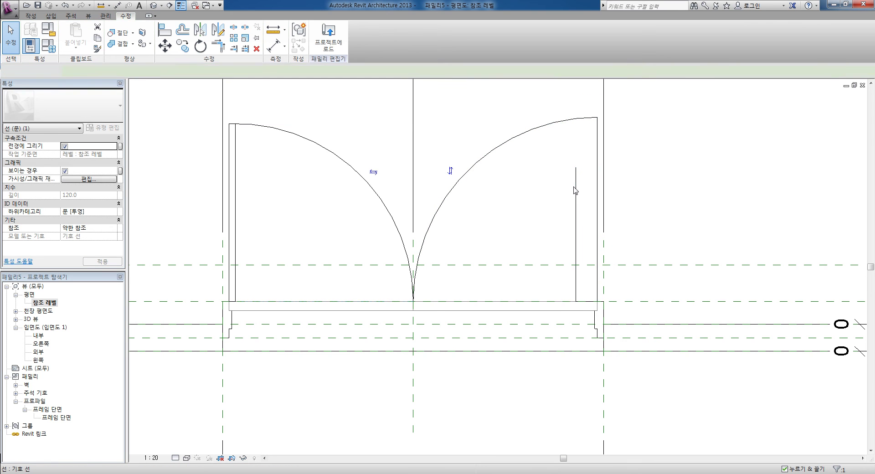
left_click(576, 262)
left_click(586, 310)
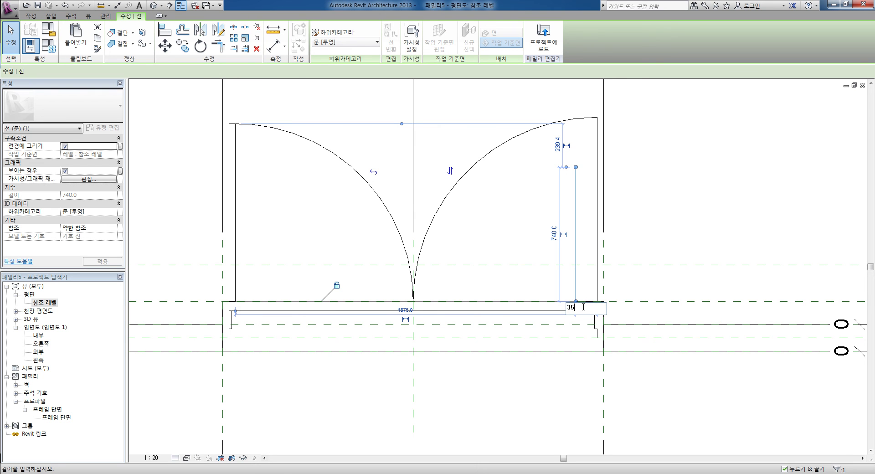
key("Return")
key("Escape")
Draw a short symbolic line across the right leaf's top from the arc's end.
scroll(585, 159, "up", 2)
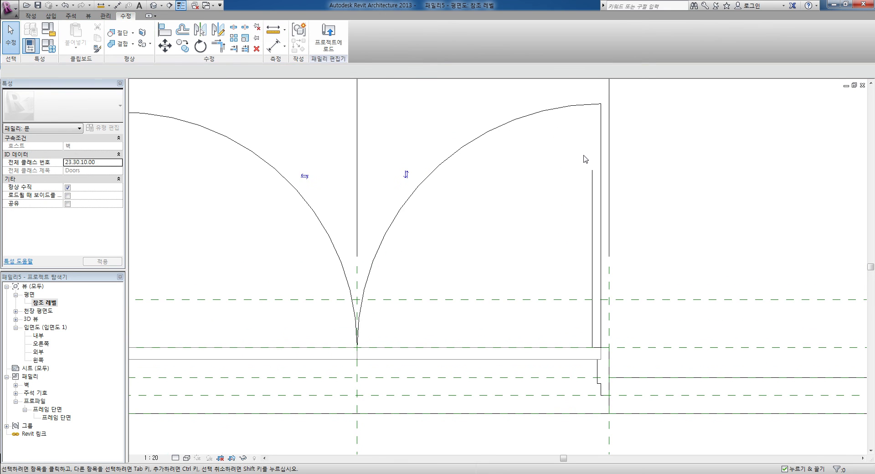
left_click(71, 16)
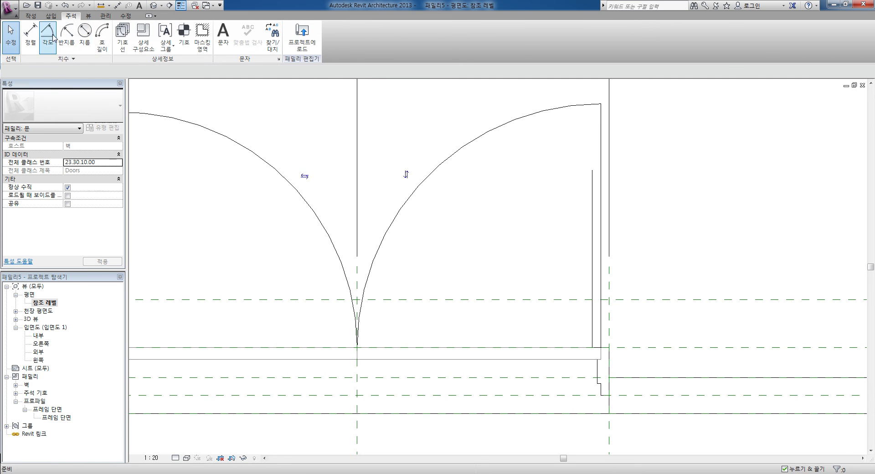
left_click(121, 37)
left_click(601, 104)
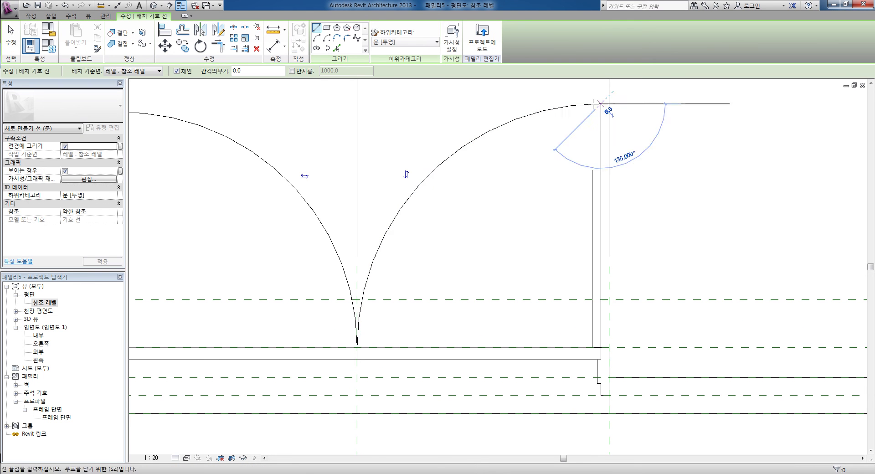
left_click(556, 103)
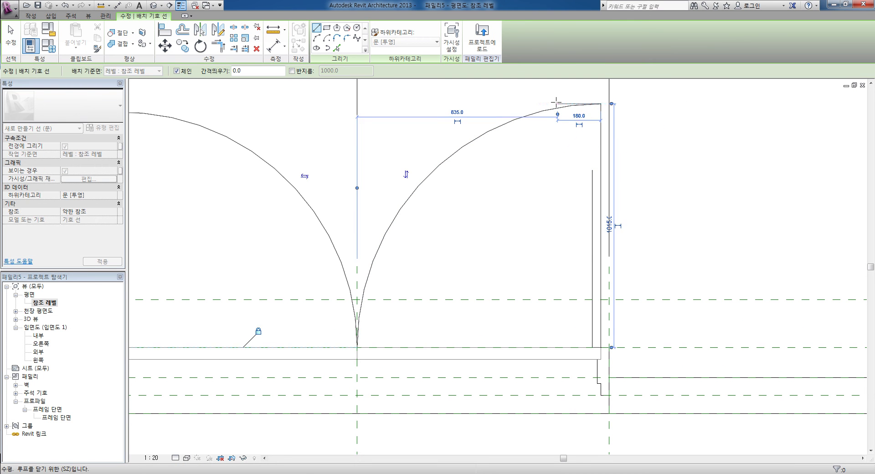
key("Escape")
key("Escape")
Extend the right leaf's edge line up to its top line, then zoom out to the whole door.
left_click(564, 106)
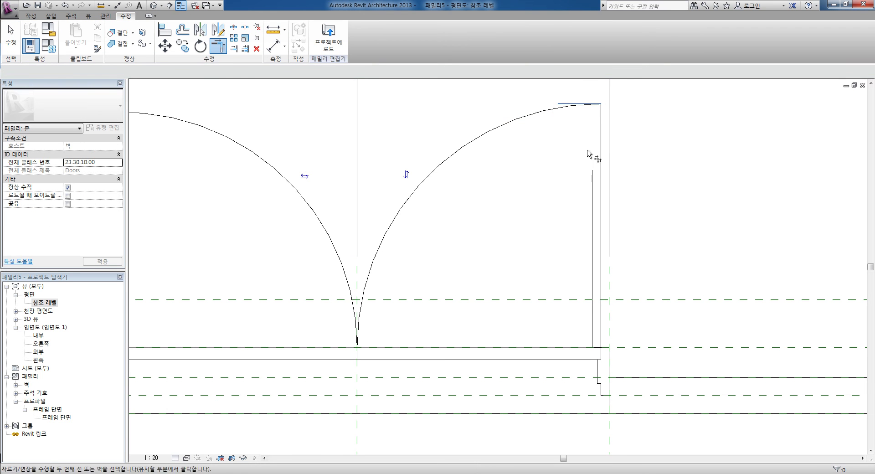
left_click(592, 186)
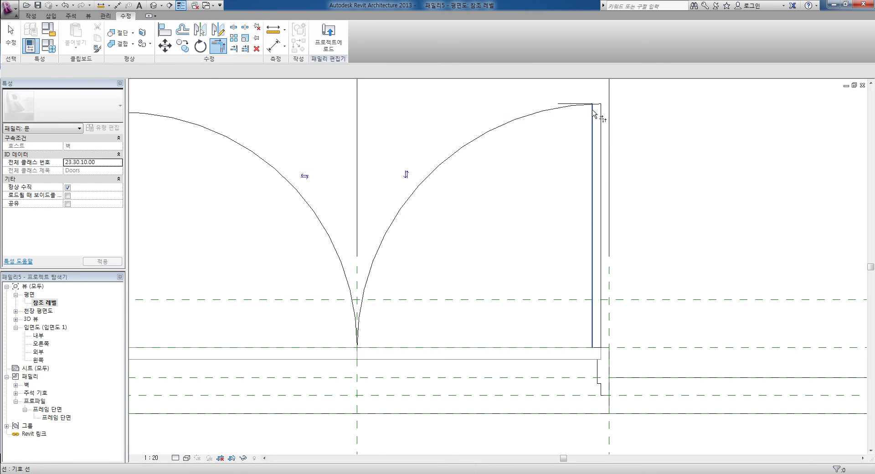
key("ctrl+z")
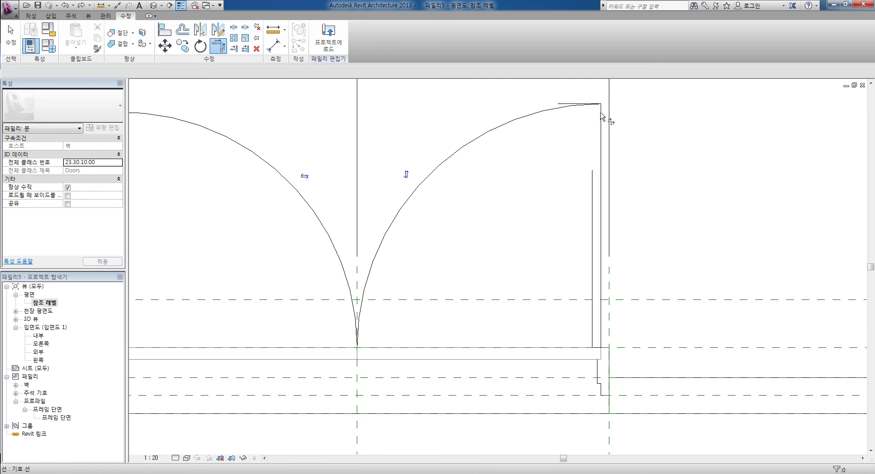
left_click(592, 188)
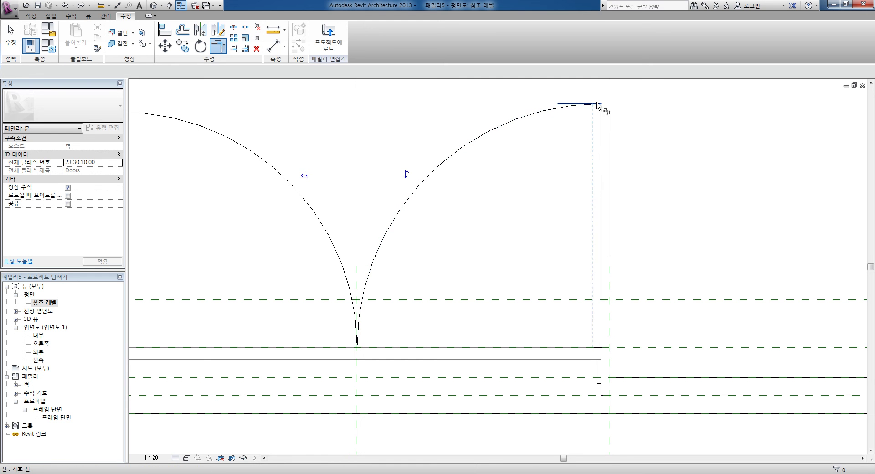
left_click(597, 104)
middle_click_drag(562, 179, 562, 175)
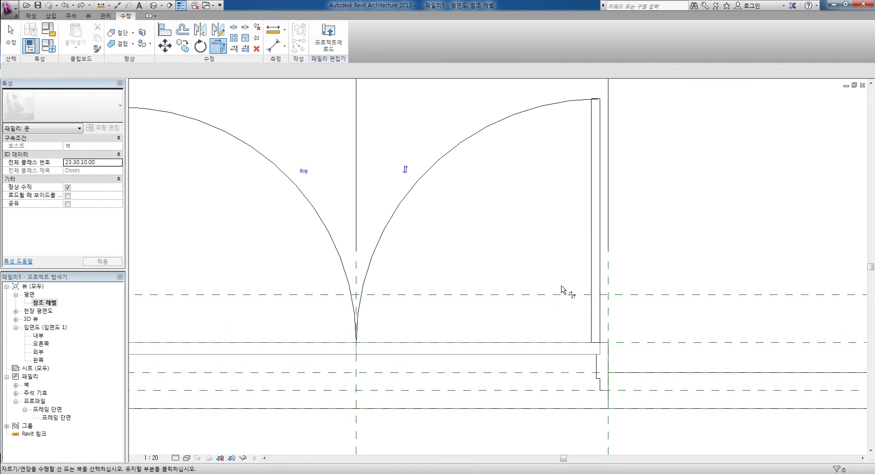
mouse_move(533, 235)
middle_mouse_down()
mouse_move(577, 237)
mouse_move(566, 241)
middle_mouse_up()
scroll(557, 235, "down", 1)
Deselect the right swing arc and pan the plan to frame both mirrored door leaves.
left_click(485, 247)
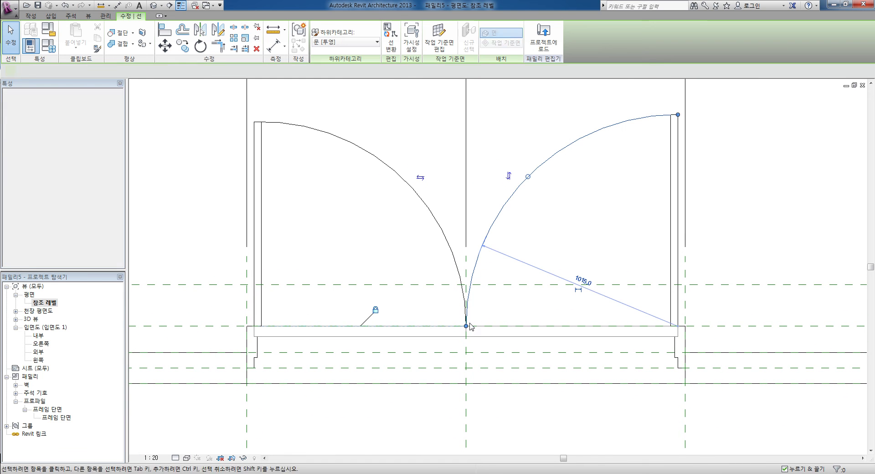
left_click(607, 206)
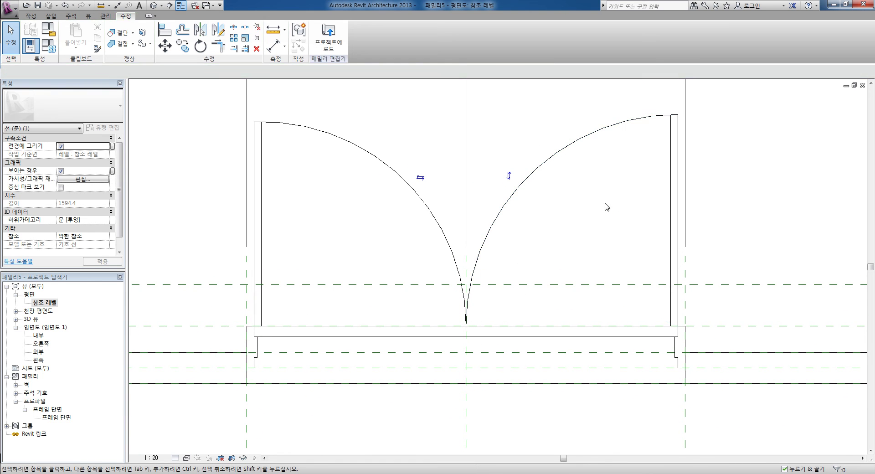
middle_click_drag(587, 218, 586, 218)
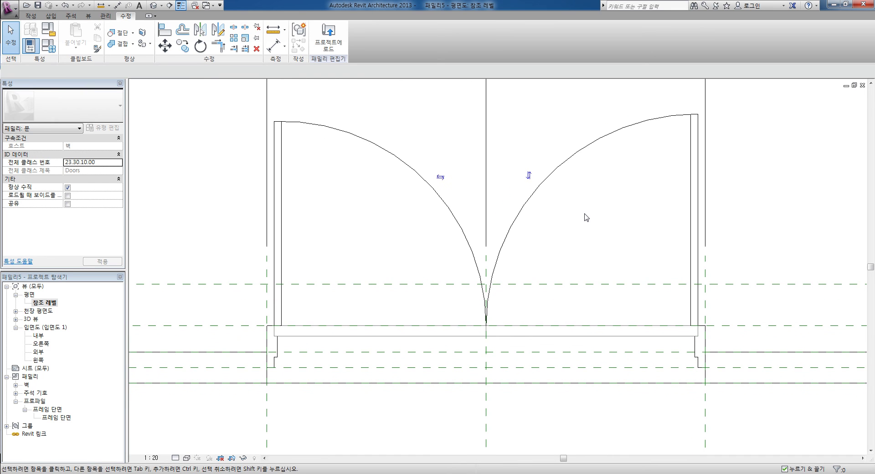
middle_click_drag(411, 335, 417, 320)
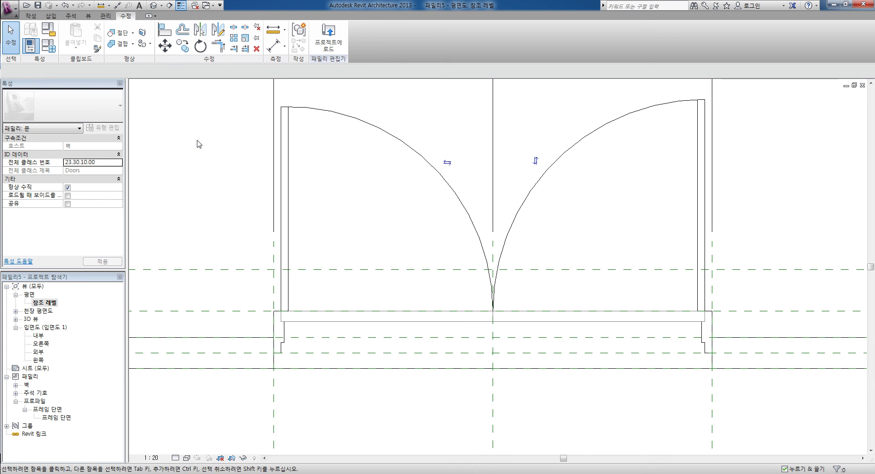
In Family Types, add a new parameter named 'Sill 표현'.
left_click(48, 50)
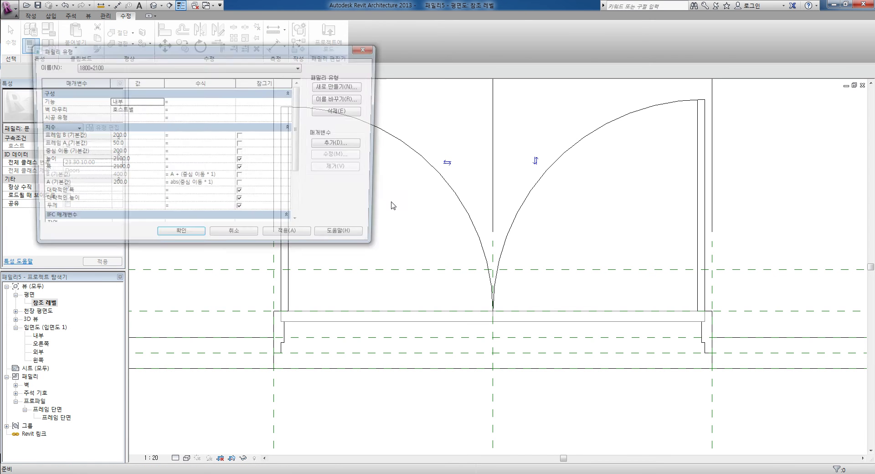
left_click_drag(226, 58, 471, 66)
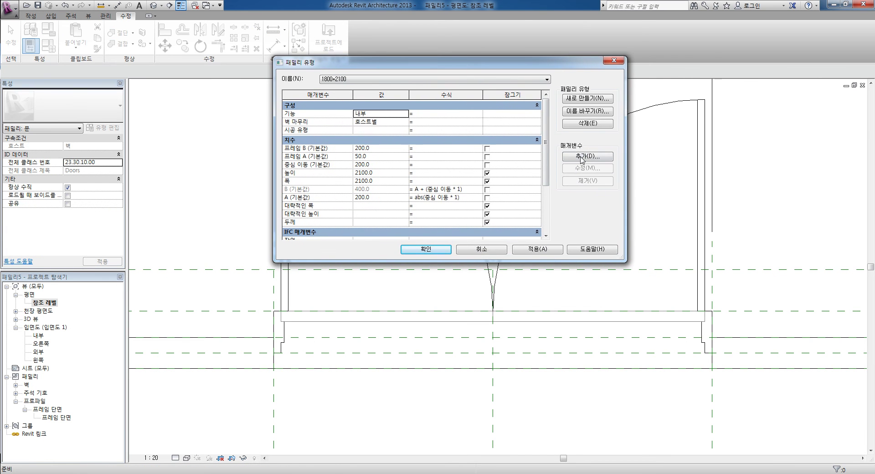
left_click(583, 157)
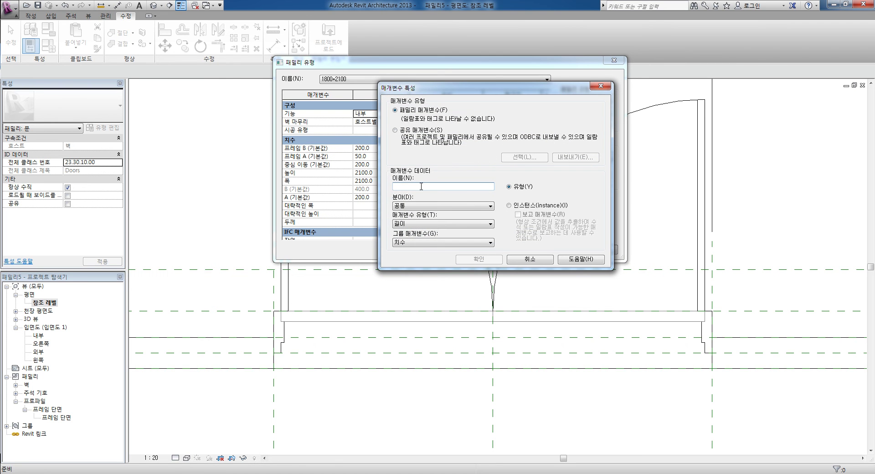
type("Sill 표혭")
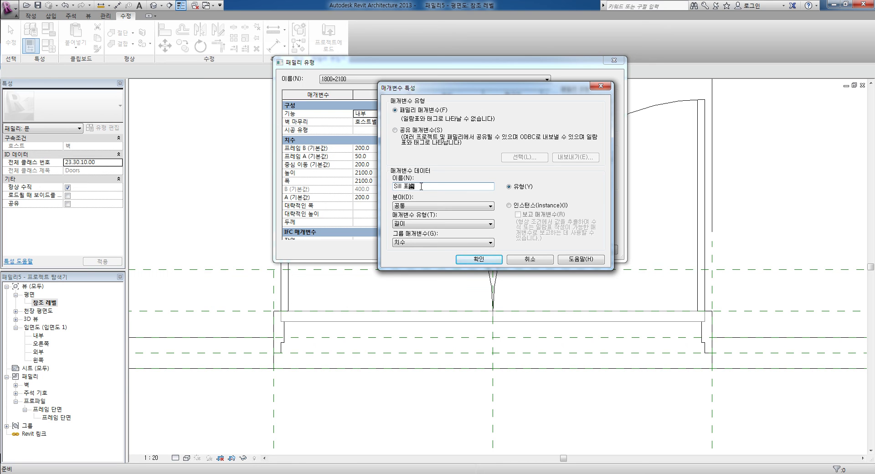
Make it a Yes/No instance parameter grouped under 그래픽, then apply and close.
left_click(512, 205)
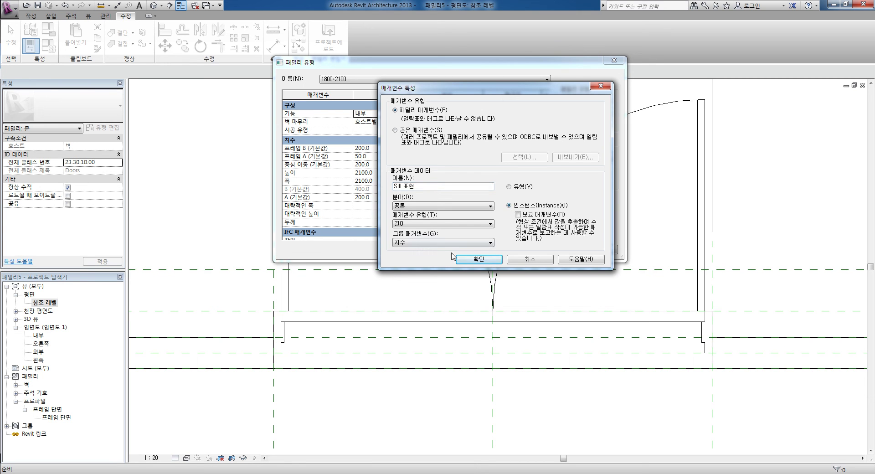
left_click(414, 246)
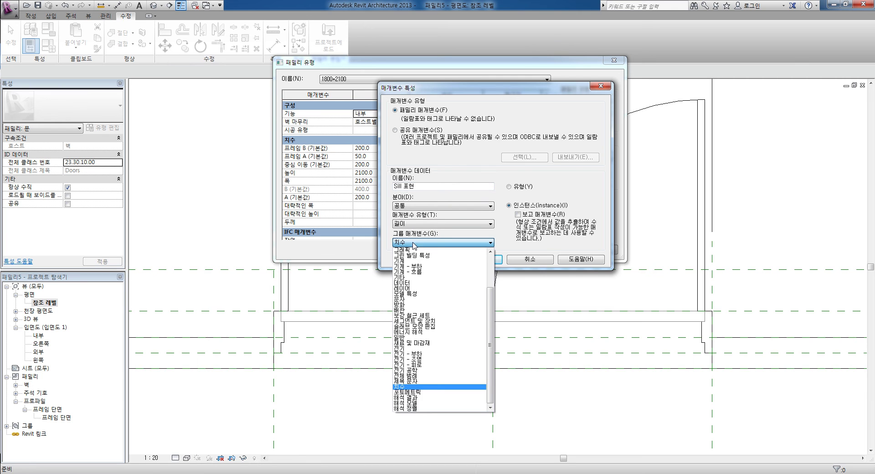
left_click(414, 251)
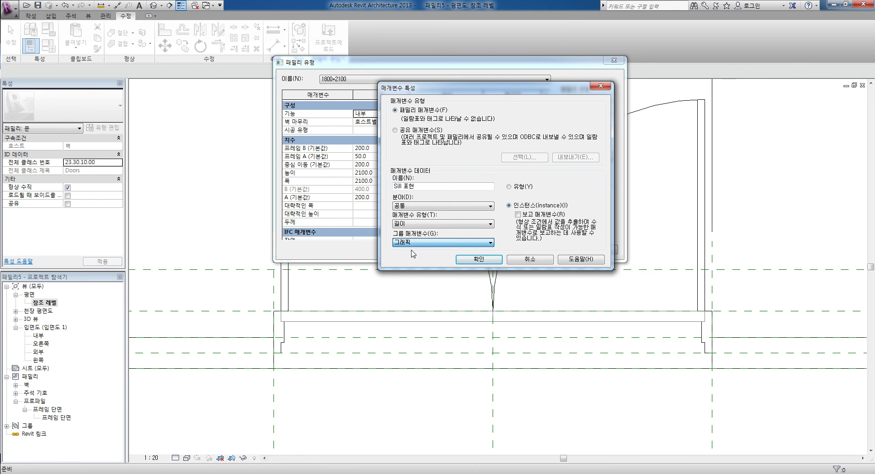
left_click(427, 224)
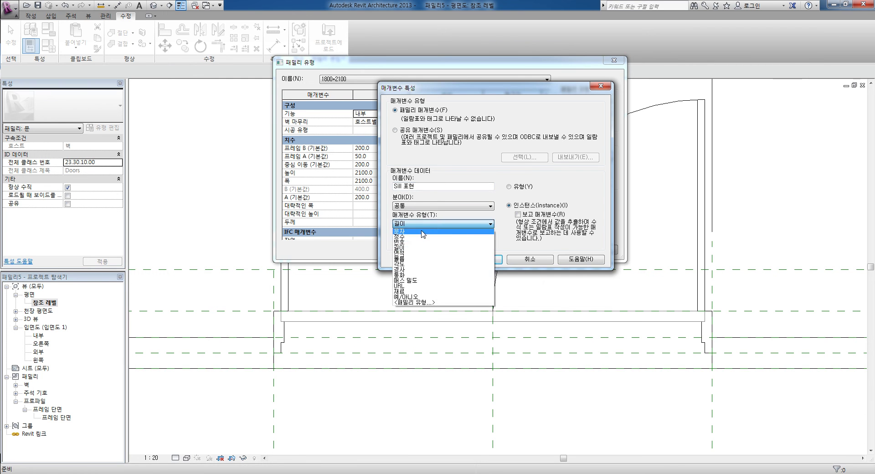
left_click(423, 233)
left_click(423, 224)
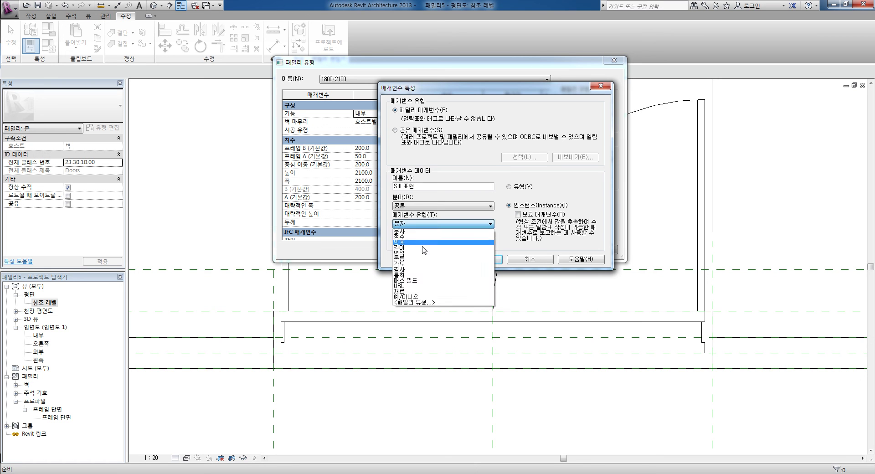
left_click(417, 298)
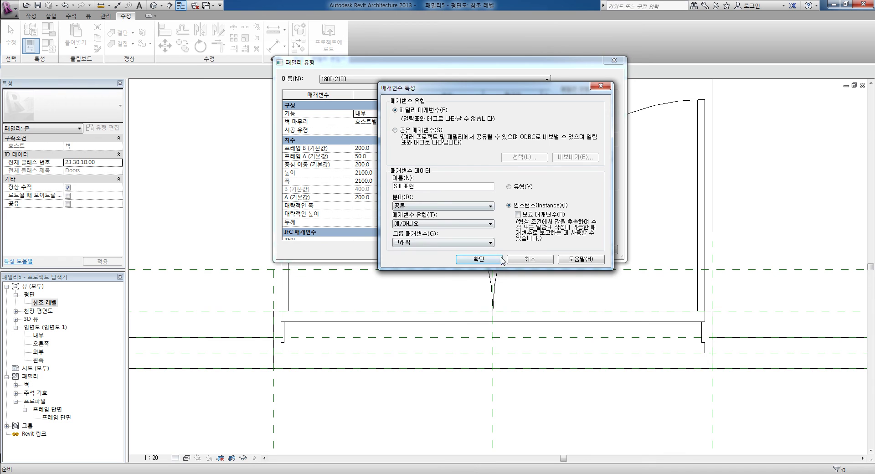
left_click(479, 259)
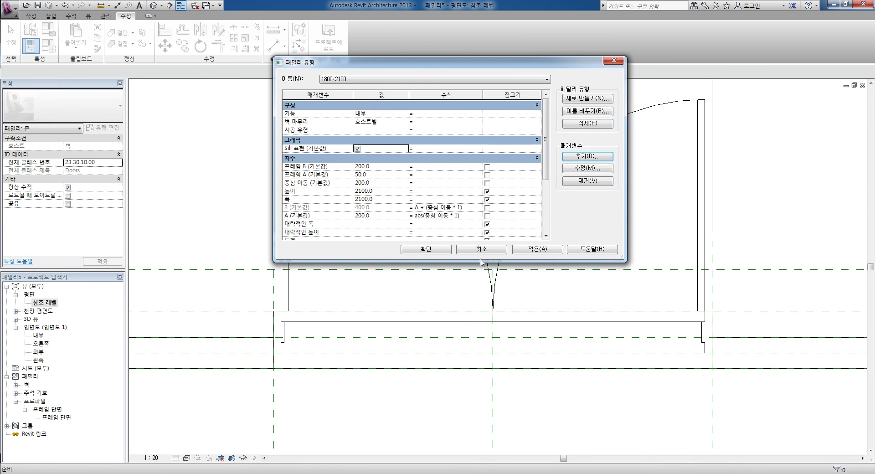
left_click(543, 250)
left_click(447, 254)
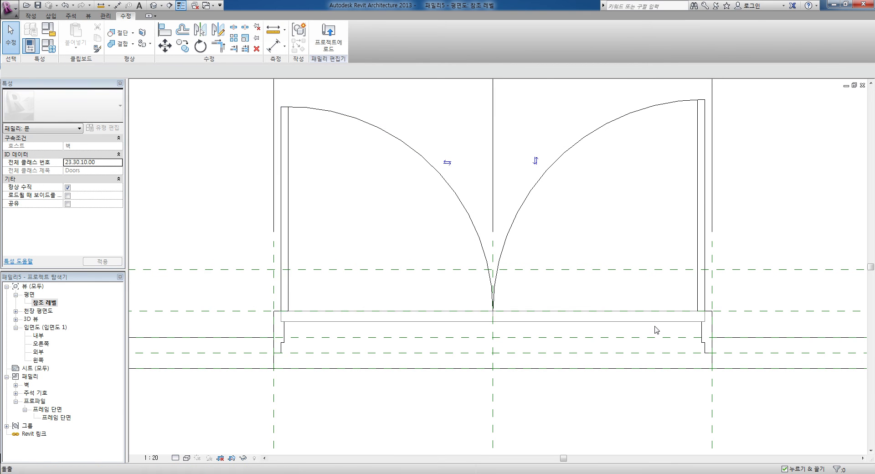
Sketch a rectangular masking region along the sill, lock its top, bottom and left edges, and select all four lines.
left_click(74, 17)
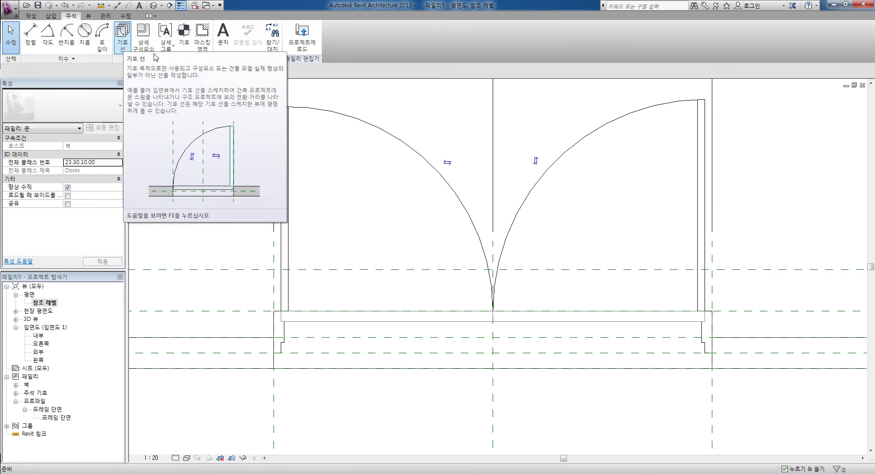
left_click(200, 43)
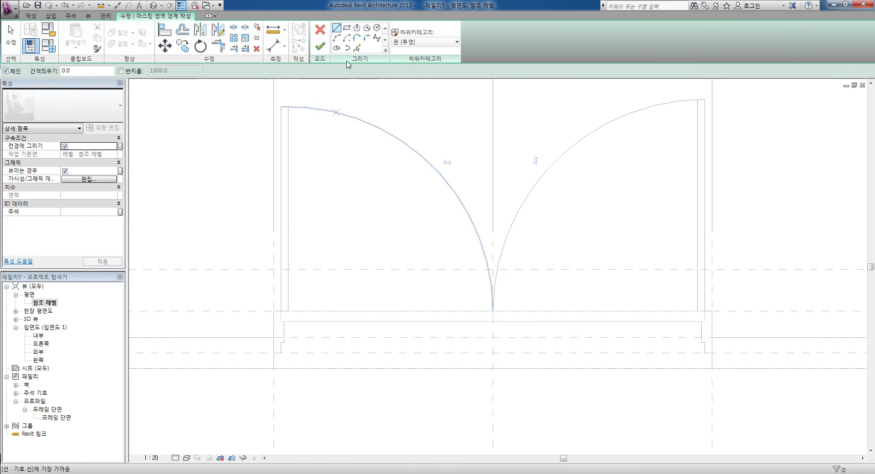
left_click(347, 29)
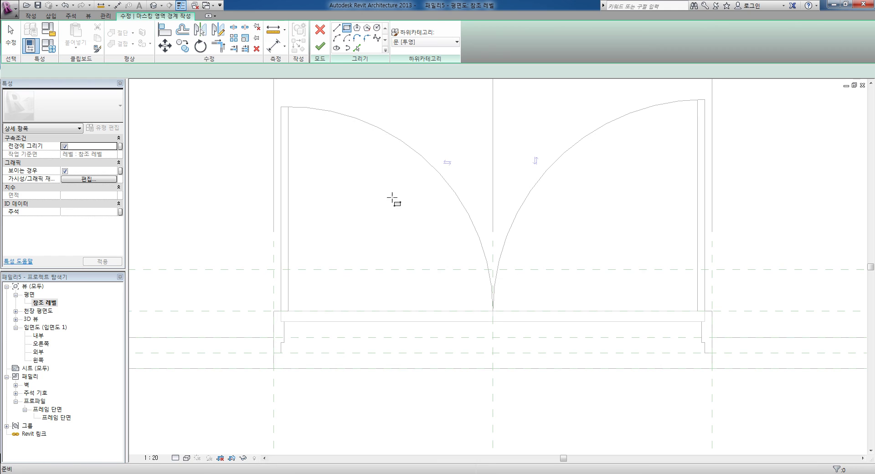
left_click(282, 322)
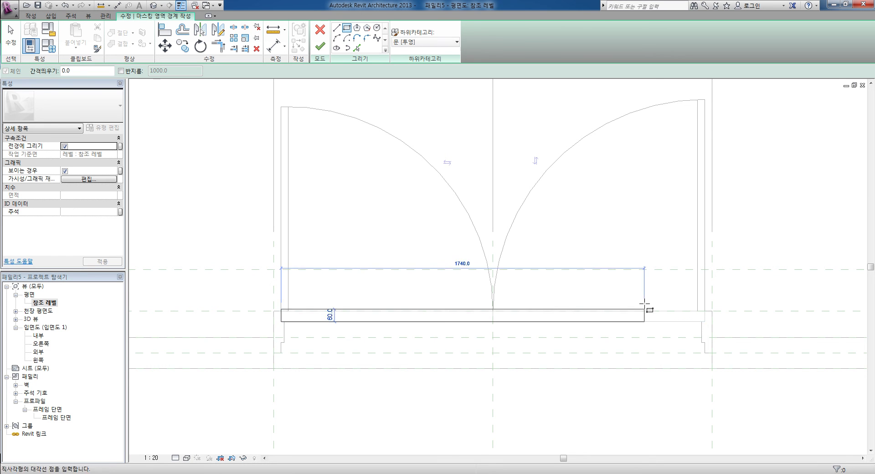
left_click(704, 311)
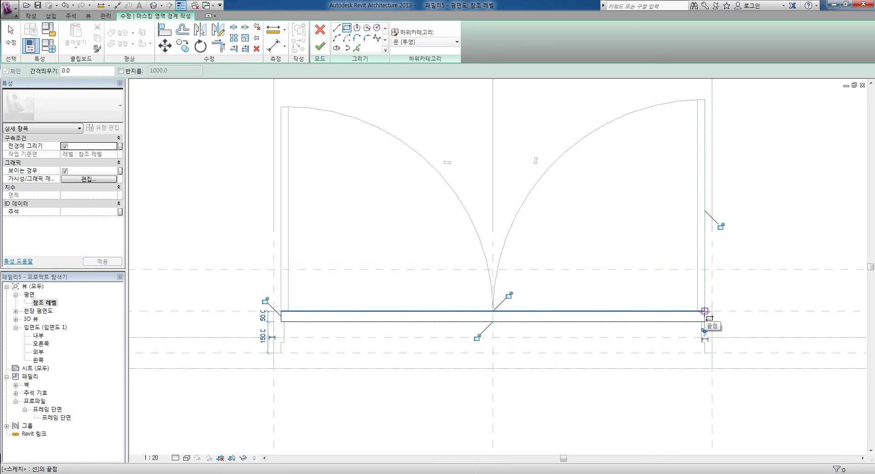
left_click(508, 295)
left_click(477, 339)
left_click(265, 301)
key("Escape")
key("Escape")
mouse_move(257, 296)
left_mouse_down()
mouse_move(708, 339)
mouse_move(720, 333)
left_mouse_up()
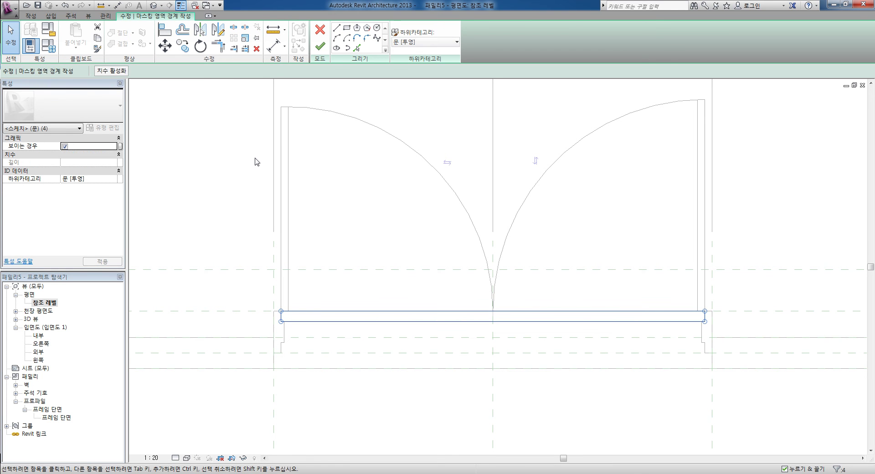
Associate the sill sketch lines' Visible property with Sill 표현, then finish the masking region.
left_click(120, 147)
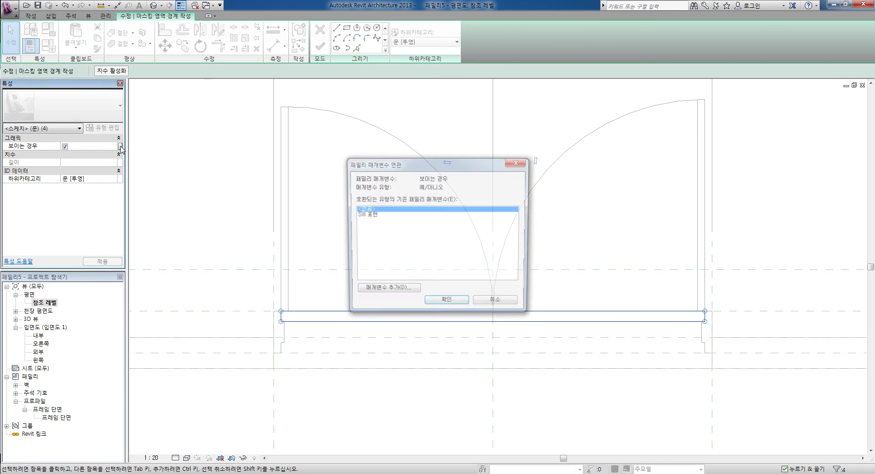
left_click(369, 214)
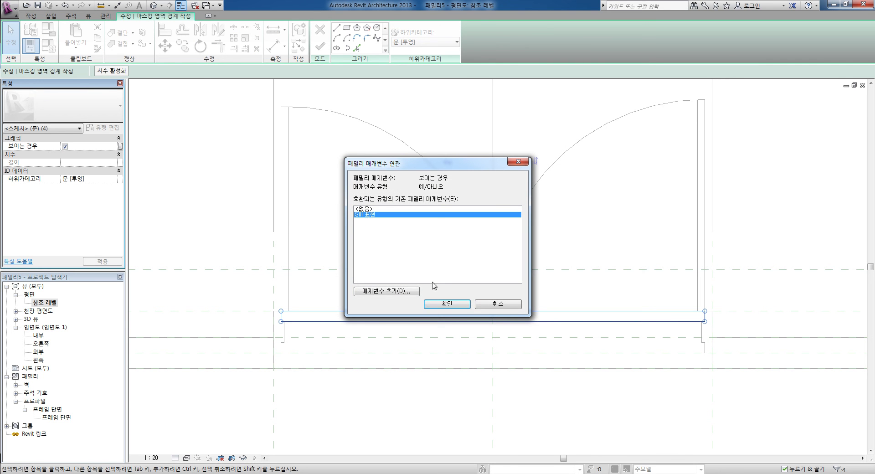
left_click(438, 304)
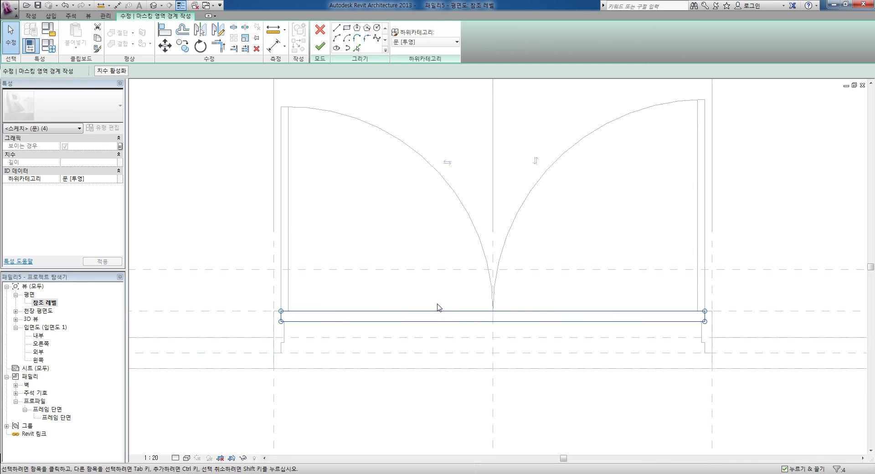
left_click(407, 246)
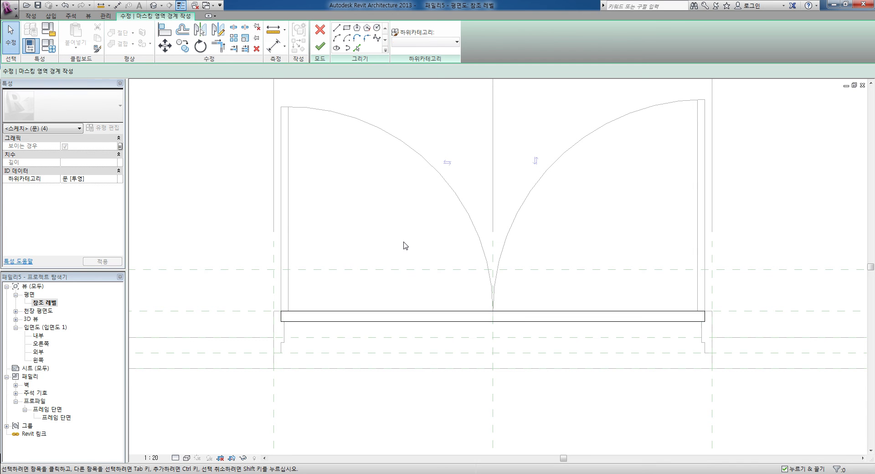
left_click(320, 46)
left_click(351, 216)
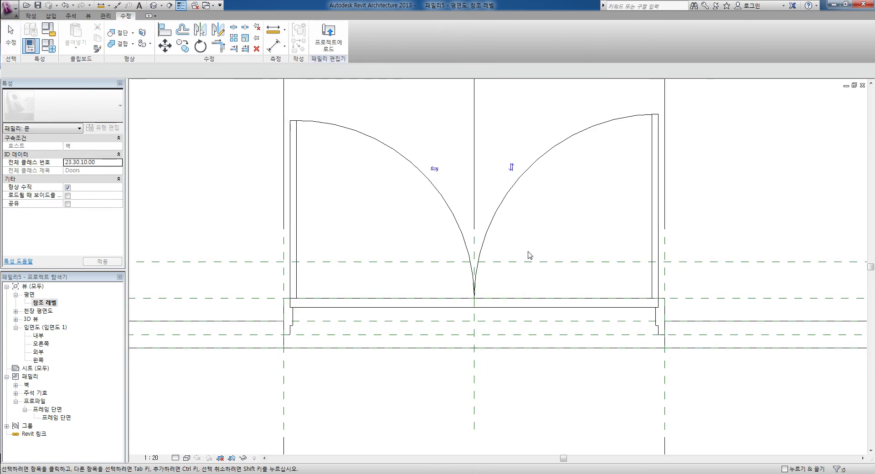
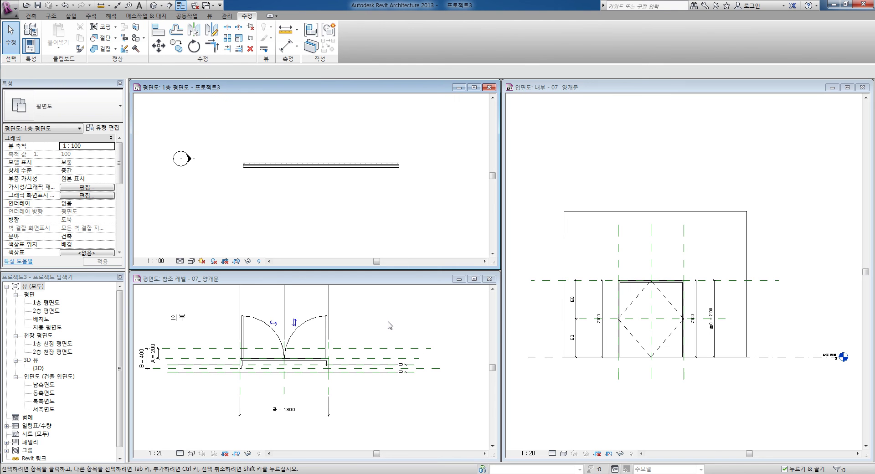
Load the edited door family into Project3, overwriting its existing version and parameter values, then maximize the 1층 평면도 view.
left_click(329, 37)
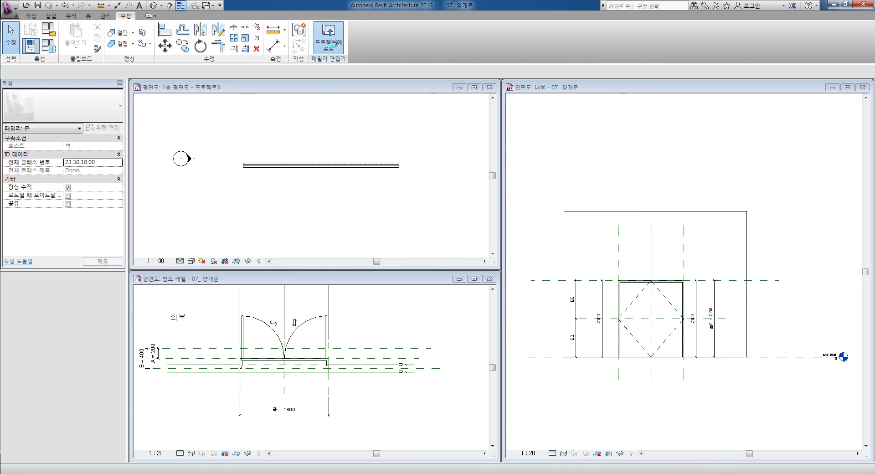
left_click(377, 244)
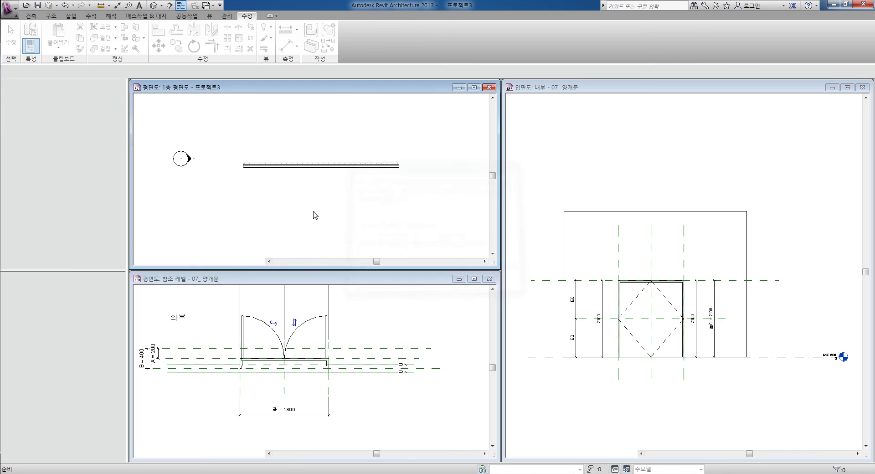
left_click(474, 87)
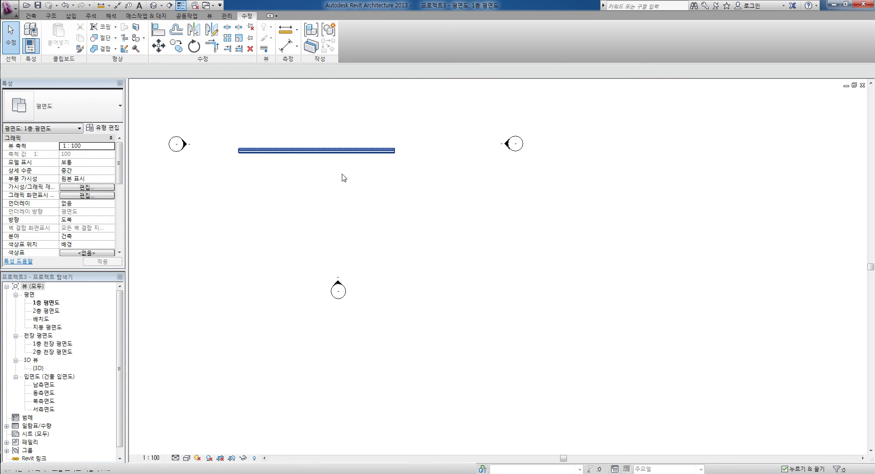
middle_click_drag(356, 227, 365, 254)
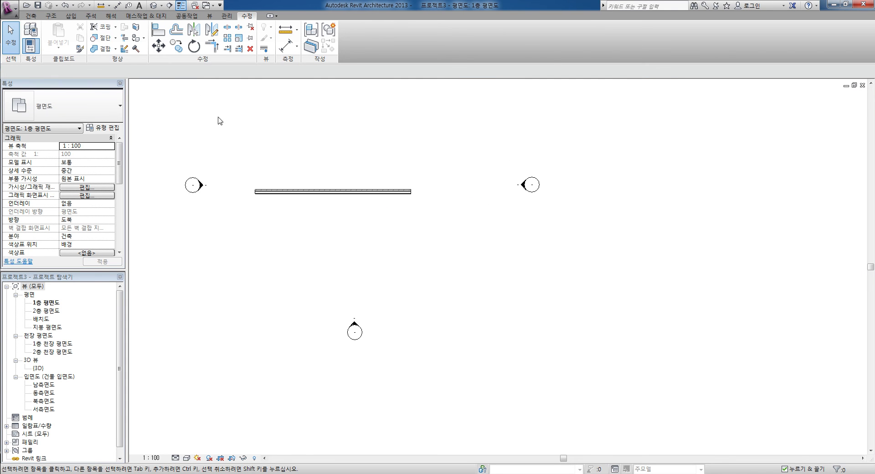
left_click(31, 15)
left_click(47, 34)
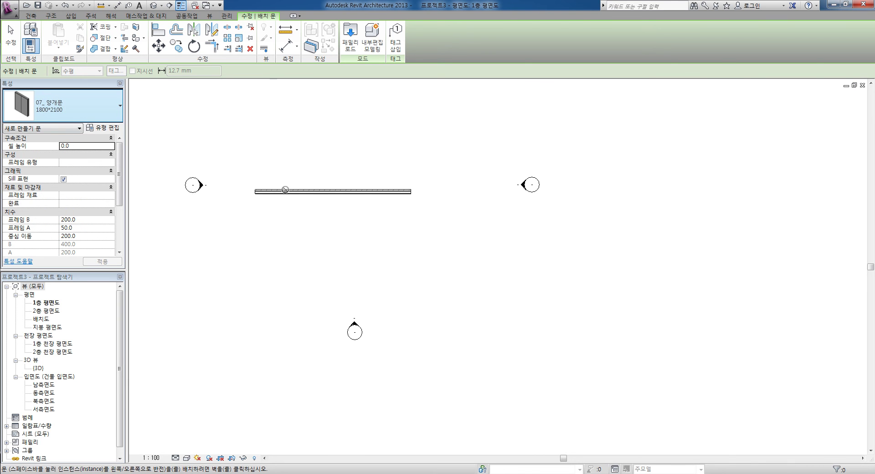
Place the 07_양개문 1800×2100 door in the wall, 2600 from one end and 8100 from the other.
left_click(299, 191)
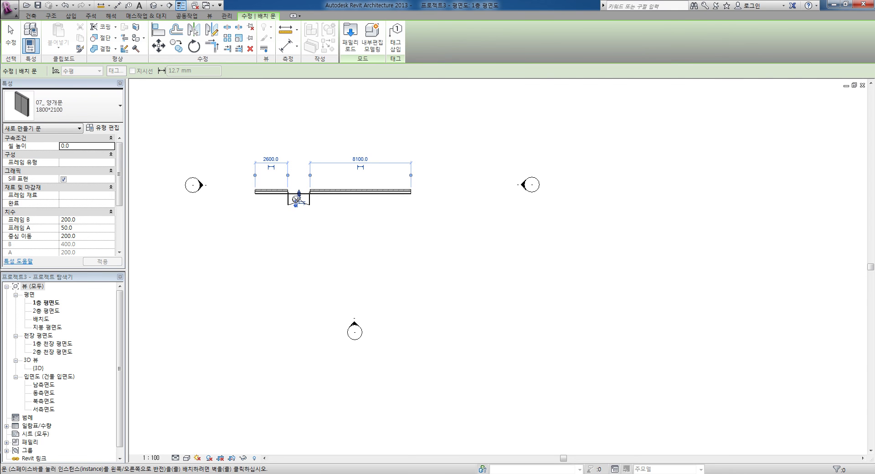
scroll(301, 197, "up", 3)
scroll(295, 198, "up", 1)
scroll(294, 199, "up", 1)
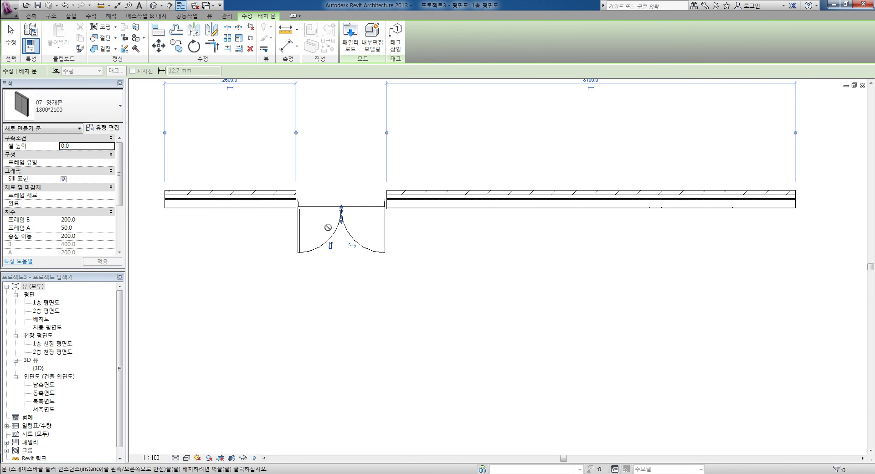
key("Escape")
key("Escape")
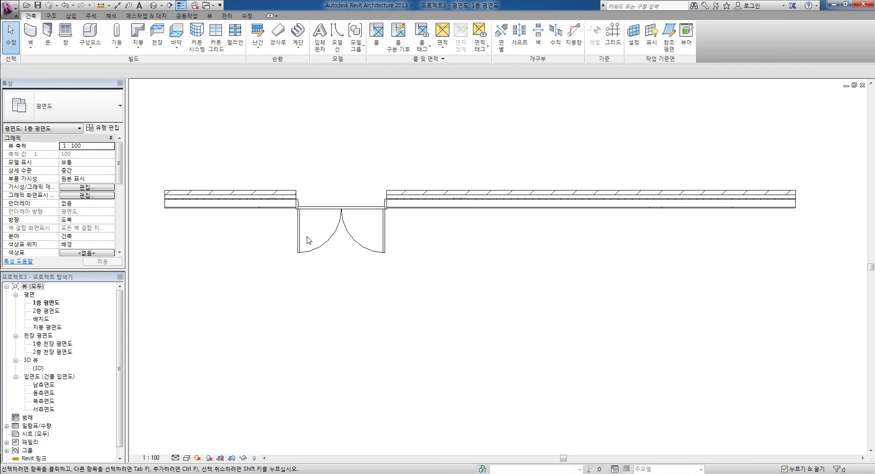
Turn off the door's Sill 표현 display and change its 중심 이동 offset from 200 to 100.
left_click(302, 239)
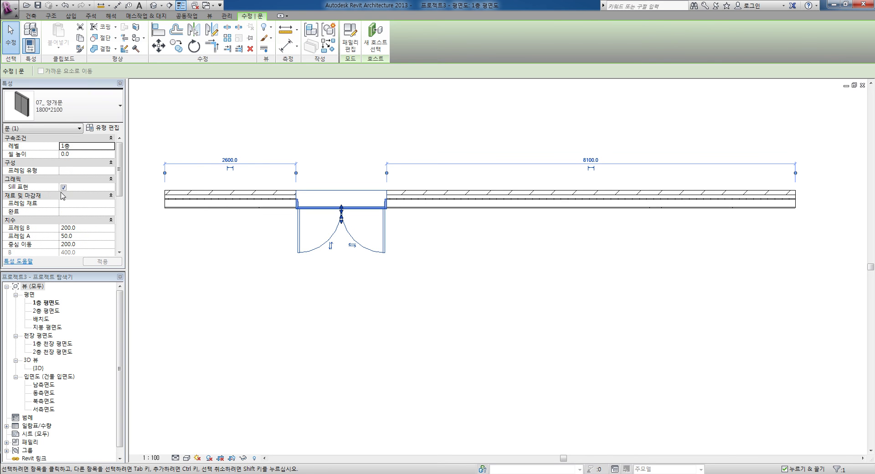
left_click(278, 275)
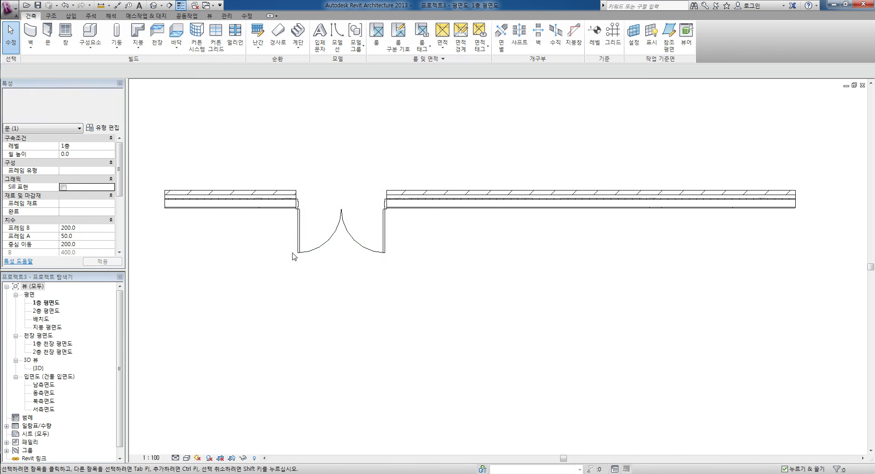
left_click(301, 239)
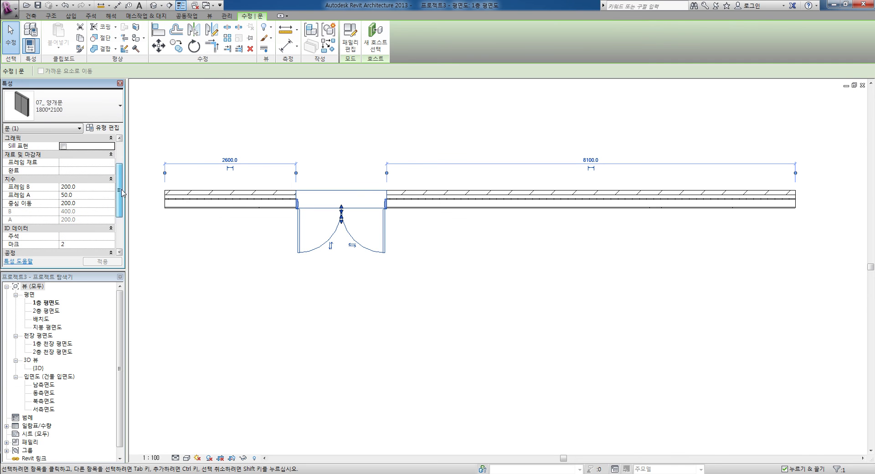
left_click(91, 202)
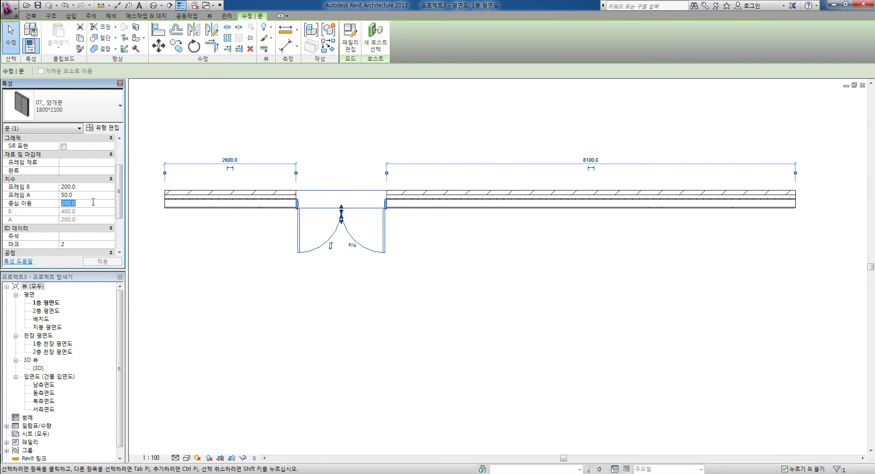
type("100")
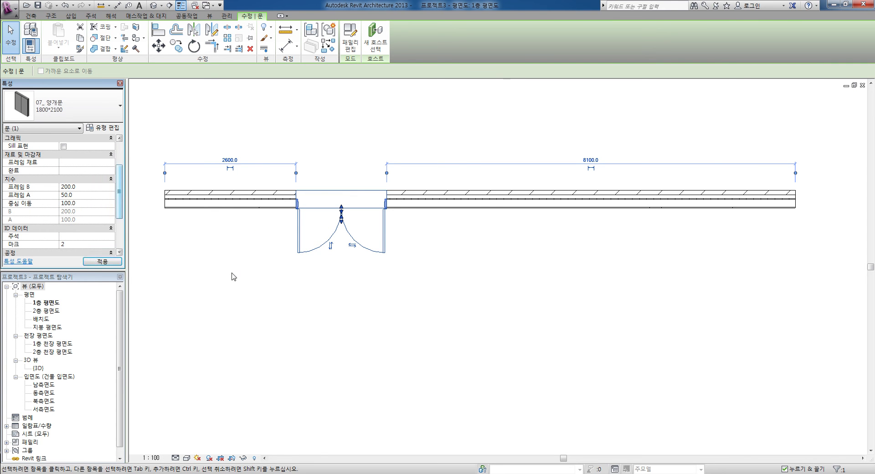
left_click(244, 273)
Select the placed door and open its family in the family editor.
scroll(301, 221, "up", 2)
scroll(294, 225, "up", 1)
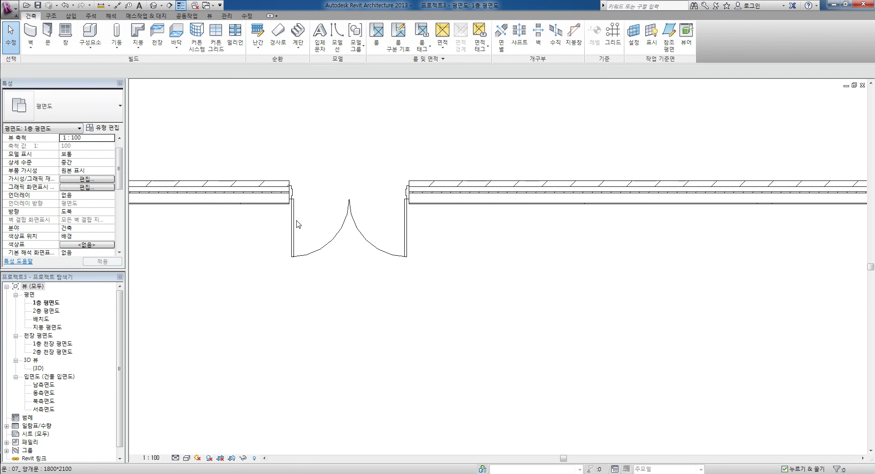
left_click(299, 225)
middle_click_drag(302, 240, 478, 287)
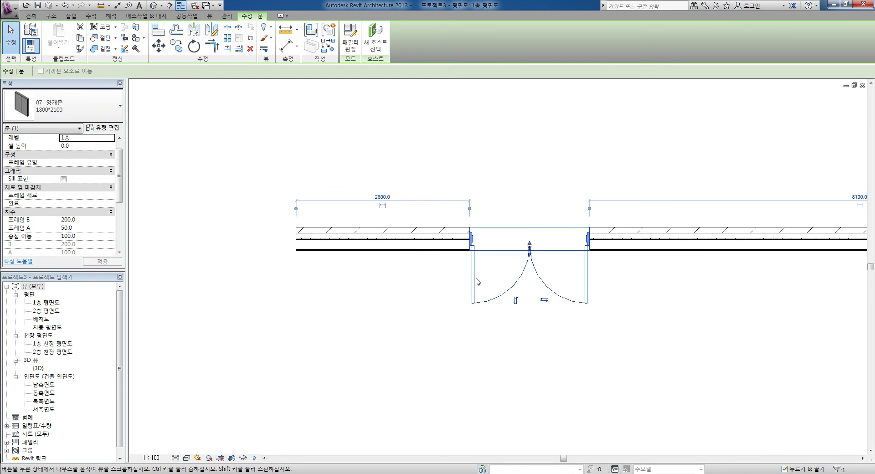
left_click(350, 36)
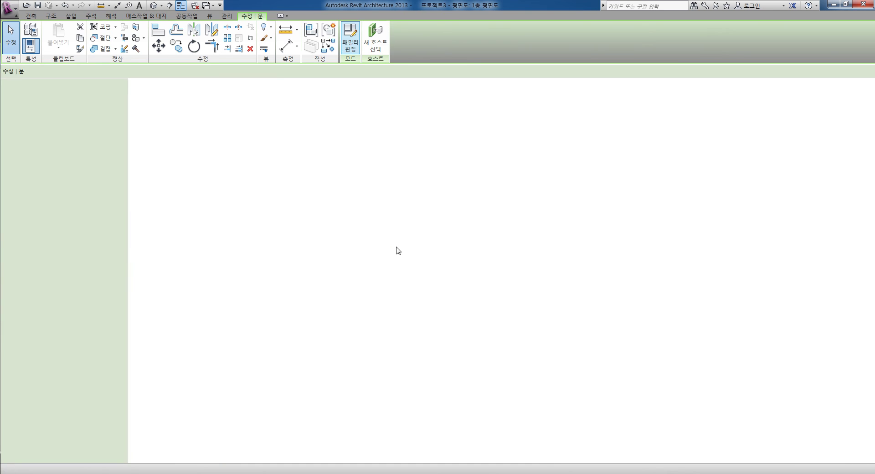
Associate the masking region's 보이는 경우 visibility with the Sill 표현 family parameter.
middle_click_drag(364, 253, 484, 314)
scroll(360, 226, "up", 1)
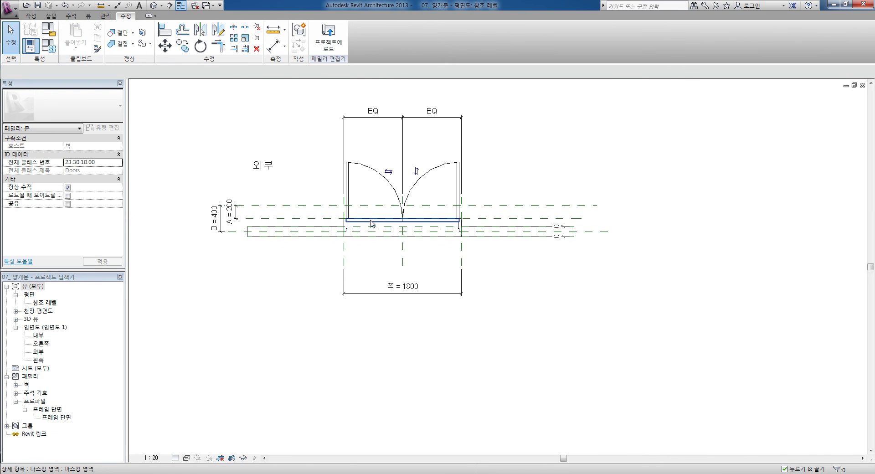
scroll(350, 222, "up", 2)
left_click(350, 222)
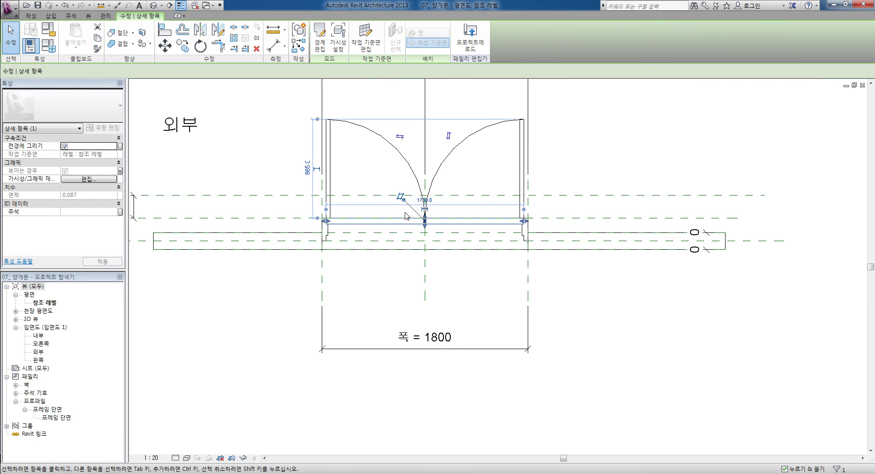
left_click(121, 172)
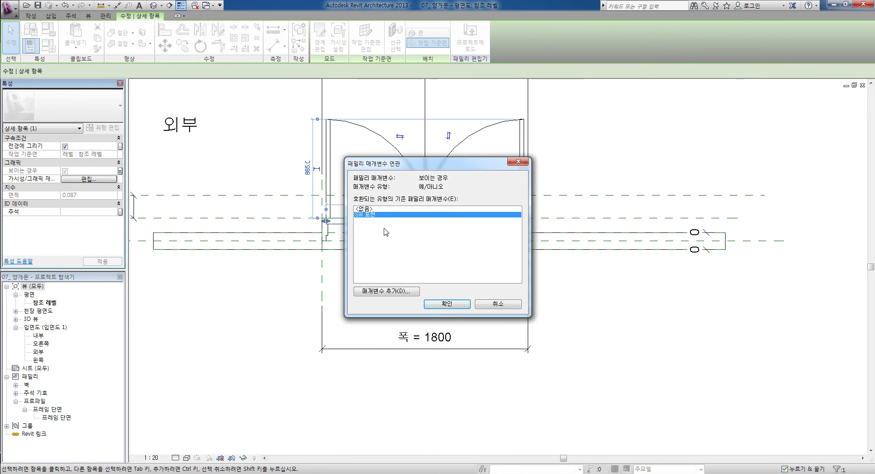
left_click(447, 304)
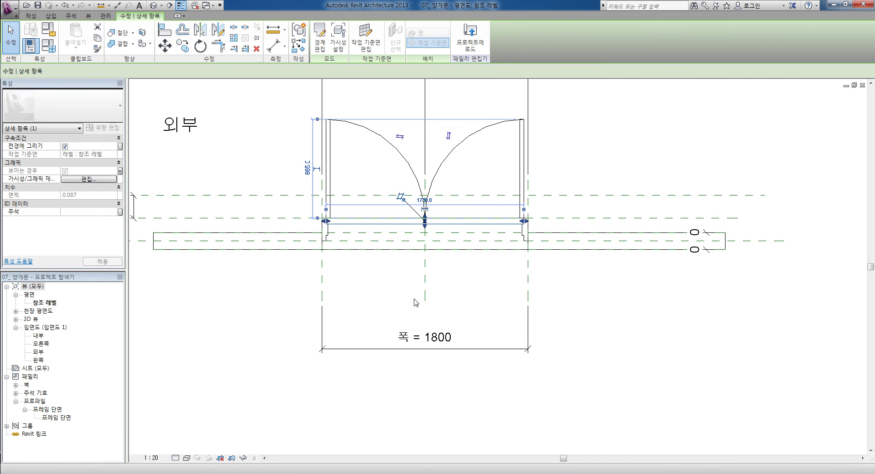
left_click(181, 164)
left_click(48, 45)
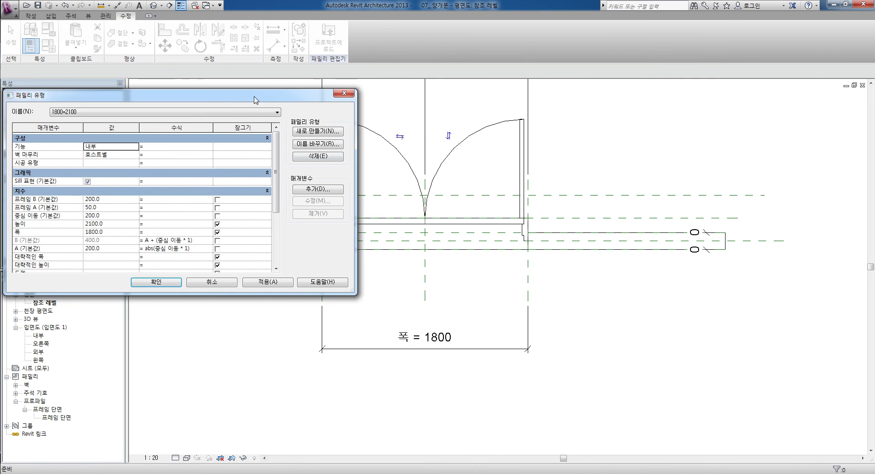
left_click_drag(255, 99, 436, 100)
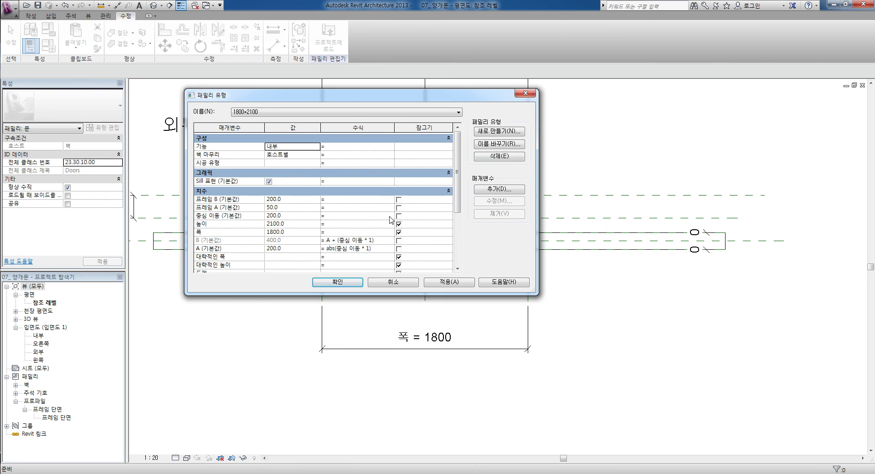
left_click(337, 282)
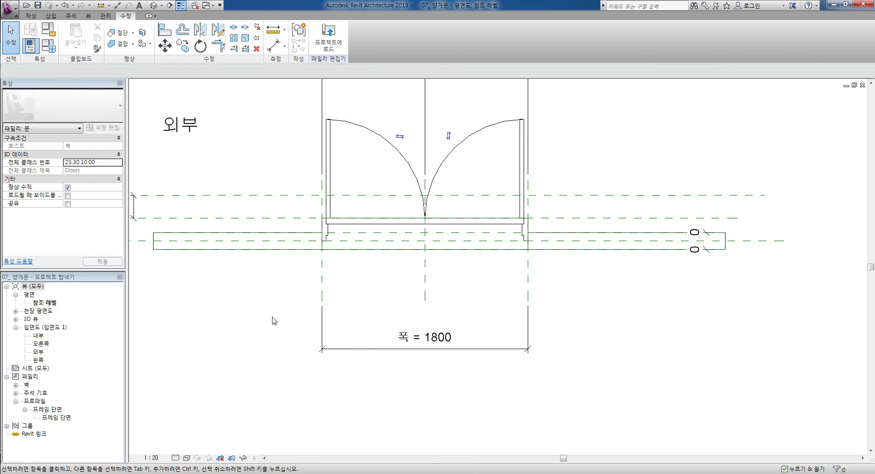